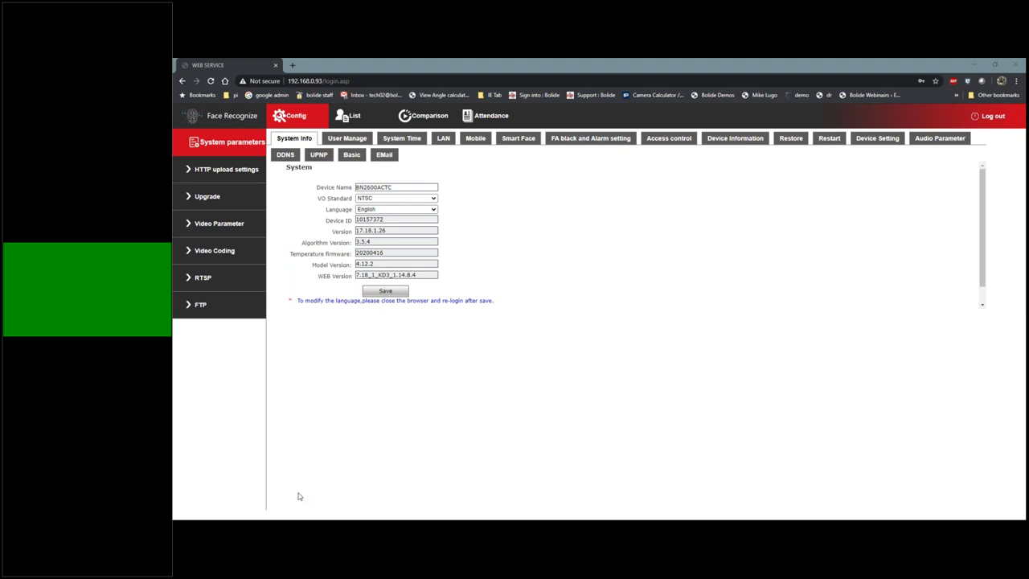
Set Mask Detection to close in the face recognition and alarm settings and save the configuration
{"action": "left_click", "coordinate": [595, 140]}
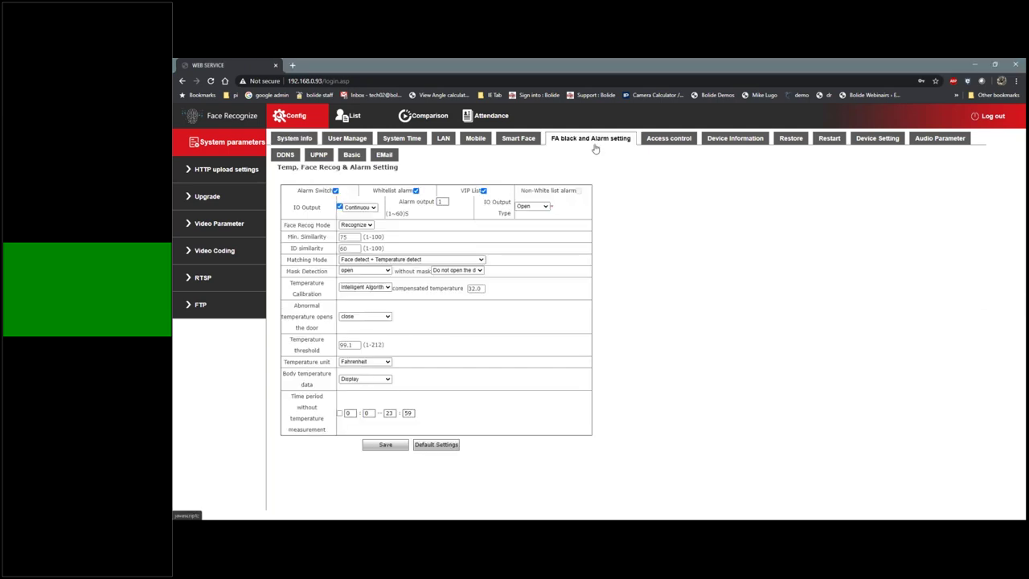
{"action": "left_click", "coordinate": [387, 272]}
{"action": "left_click", "coordinate": [363, 285]}
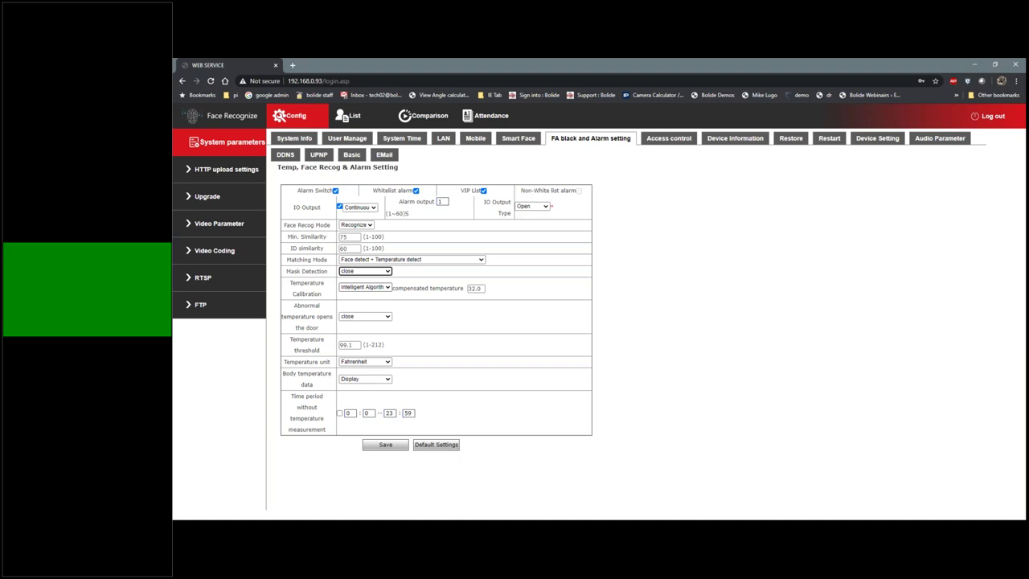
{"action": "left_click", "coordinate": [386, 445]}
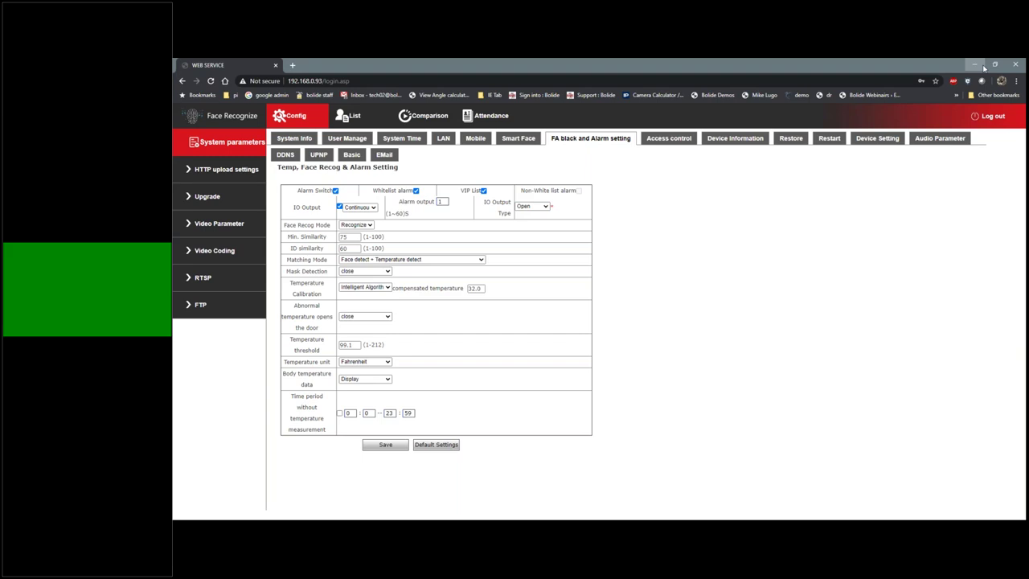
Open the device at 192.168.1.88 in a new browser tab and log in with the account password
{"action": "left_click", "coordinate": [292, 65]}
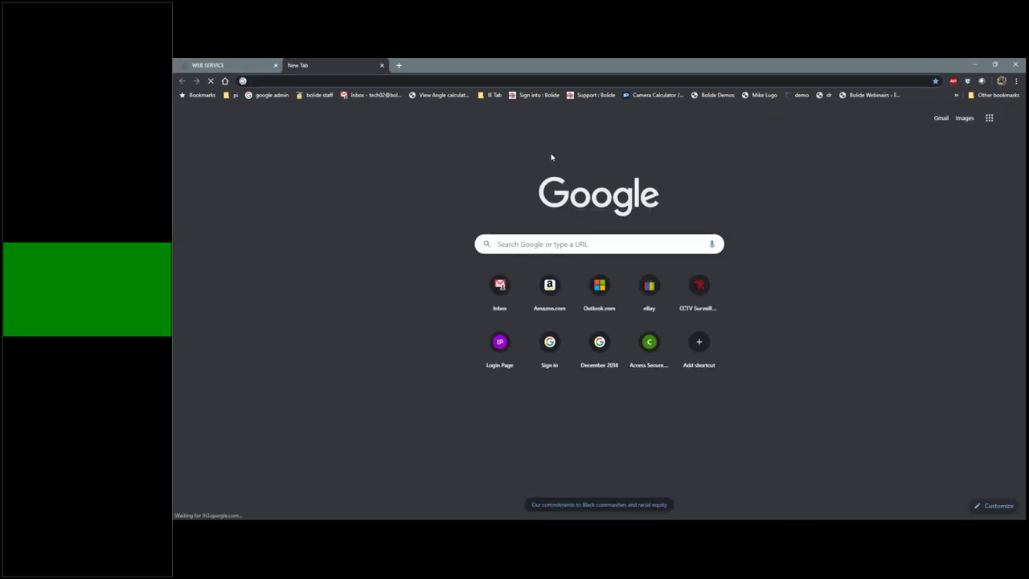
{"action": "left_click", "coordinate": [672, 243]}
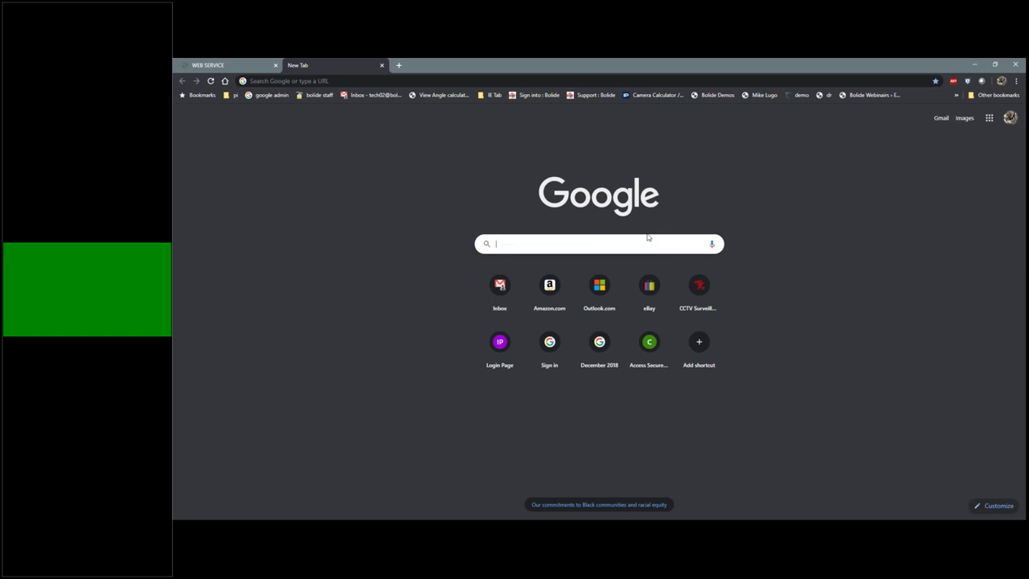
{"action": "type", "text": "192.168.1.88"}
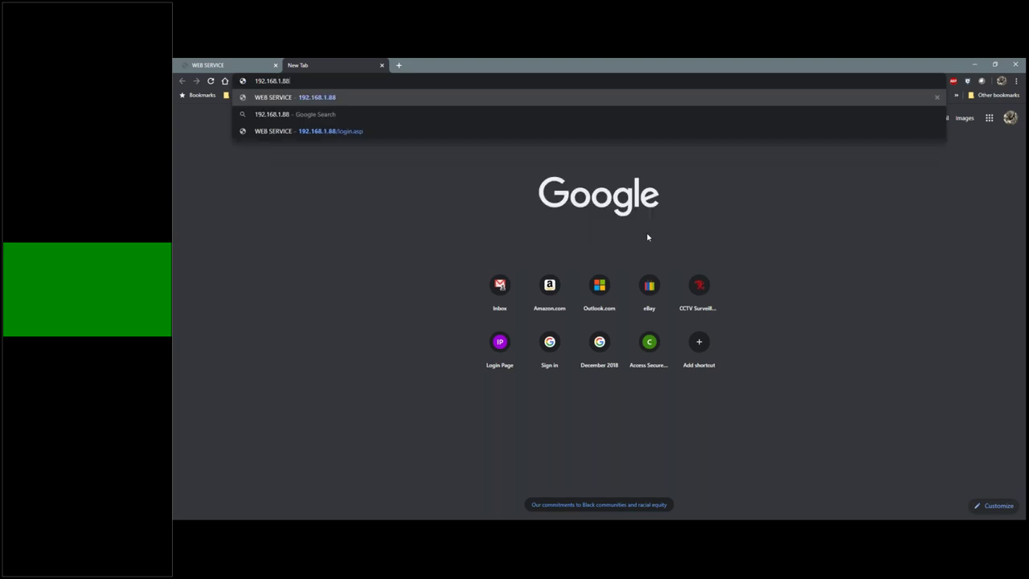
{"action": "key", "text": "Return"}
{"action": "left_click", "coordinate": [823, 354]}
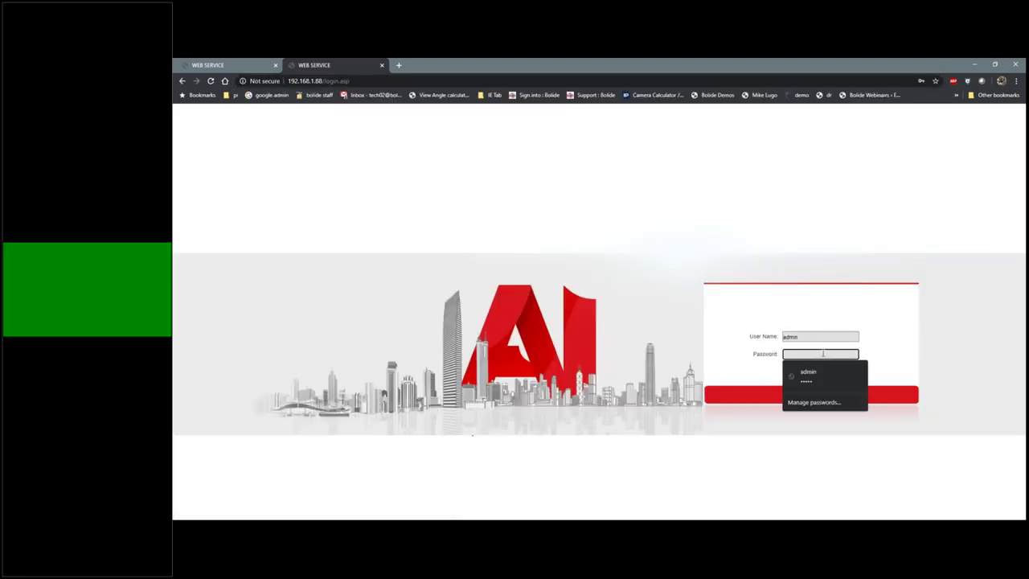
{"action": "type", "text": "a"}
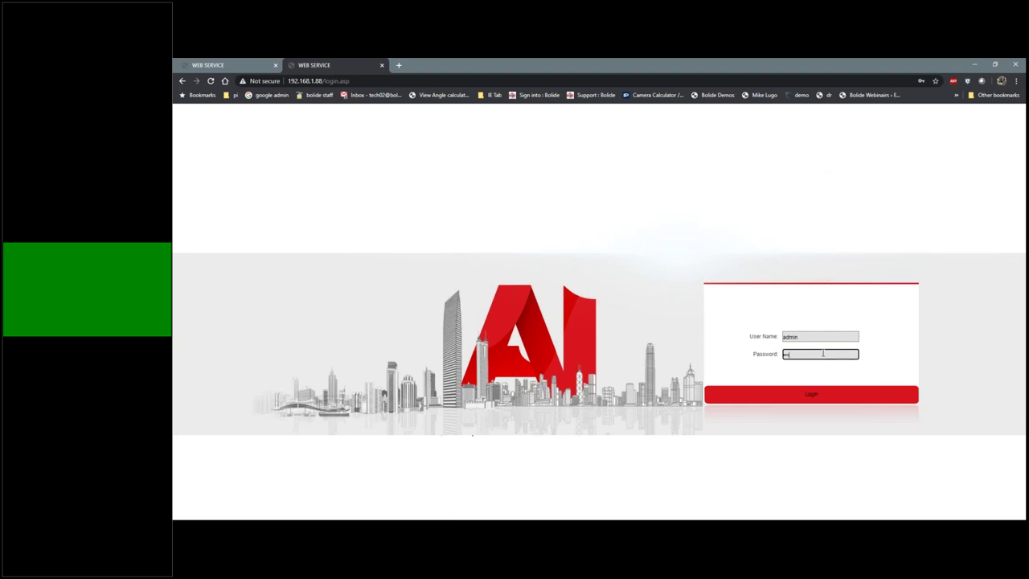
{"action": "key", "text": "Return"}
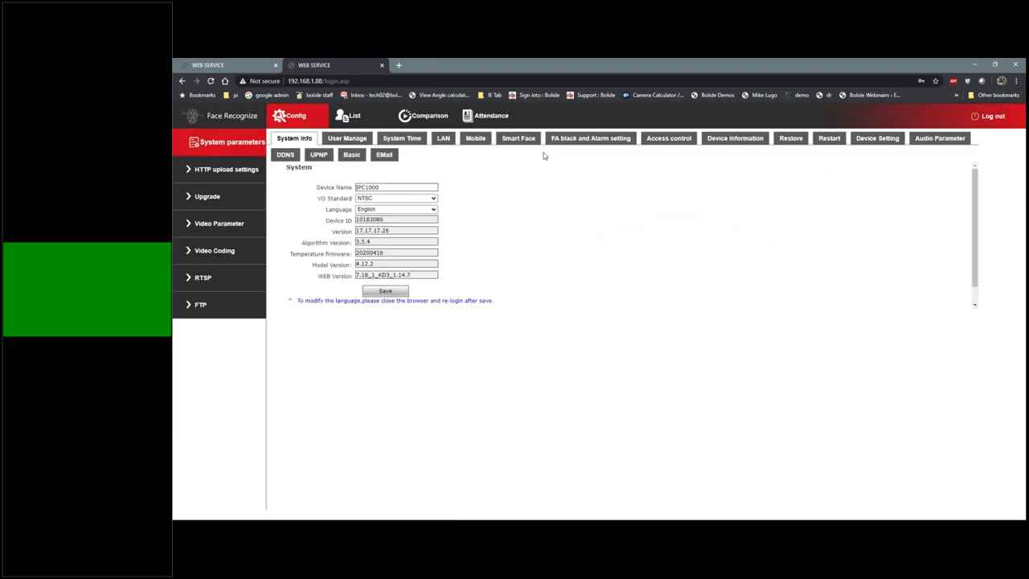
Set Mask Detection to close in the 192.168.1.88 device's face recognition and alarm settings and save
{"action": "left_click", "coordinate": [575, 147]}
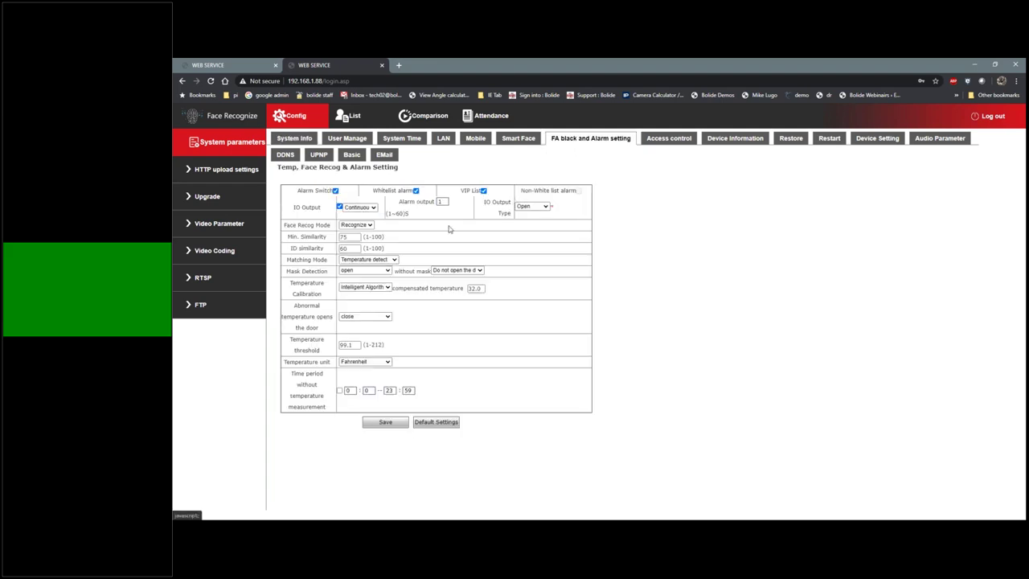
{"action": "left_click", "coordinate": [387, 271]}
{"action": "left_click", "coordinate": [376, 286]}
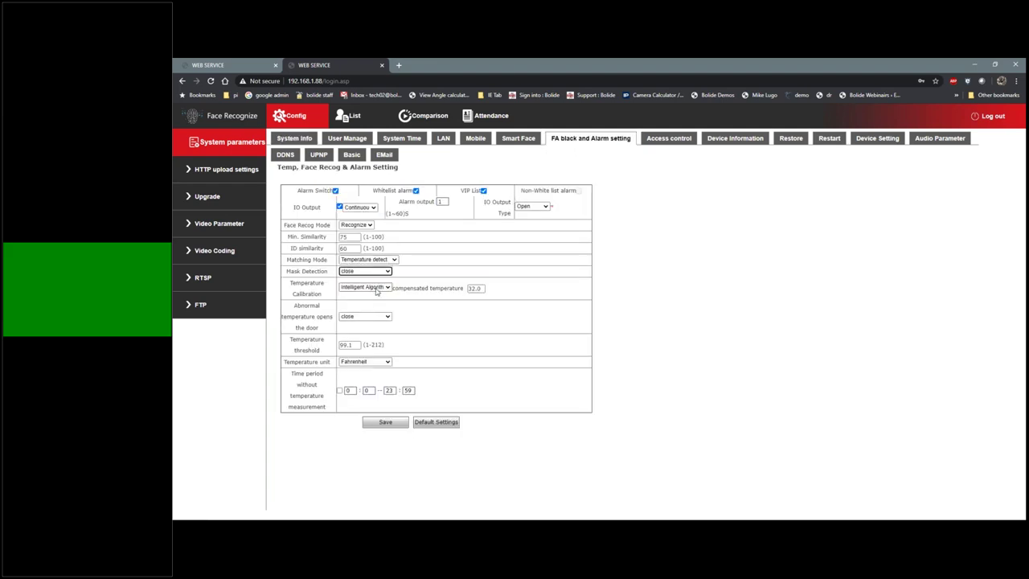
{"action": "left_click", "coordinate": [388, 423]}
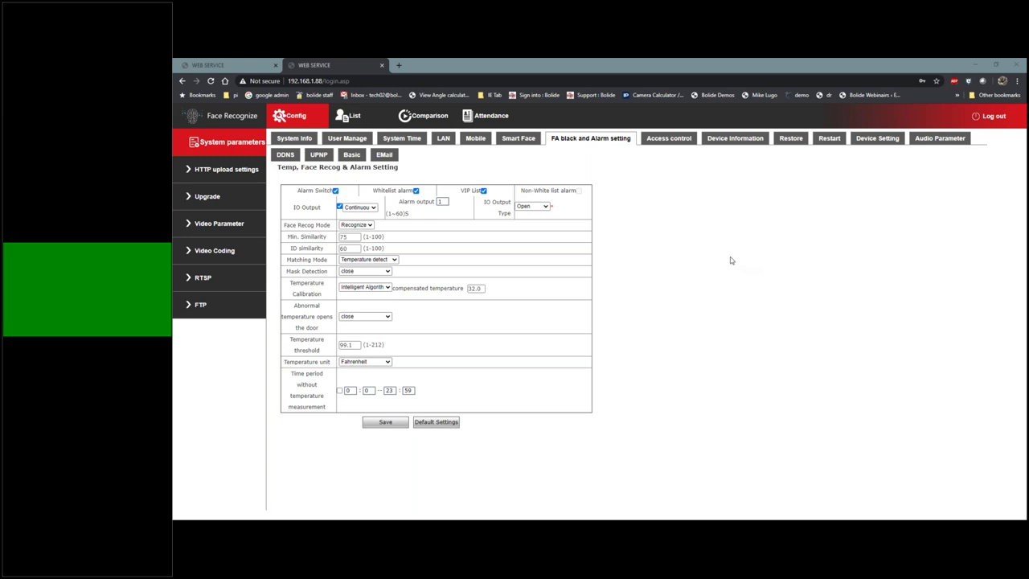
Log out of the 192.168.1.88 device and close its browser tab
{"action": "left_click", "coordinate": [308, 148]}
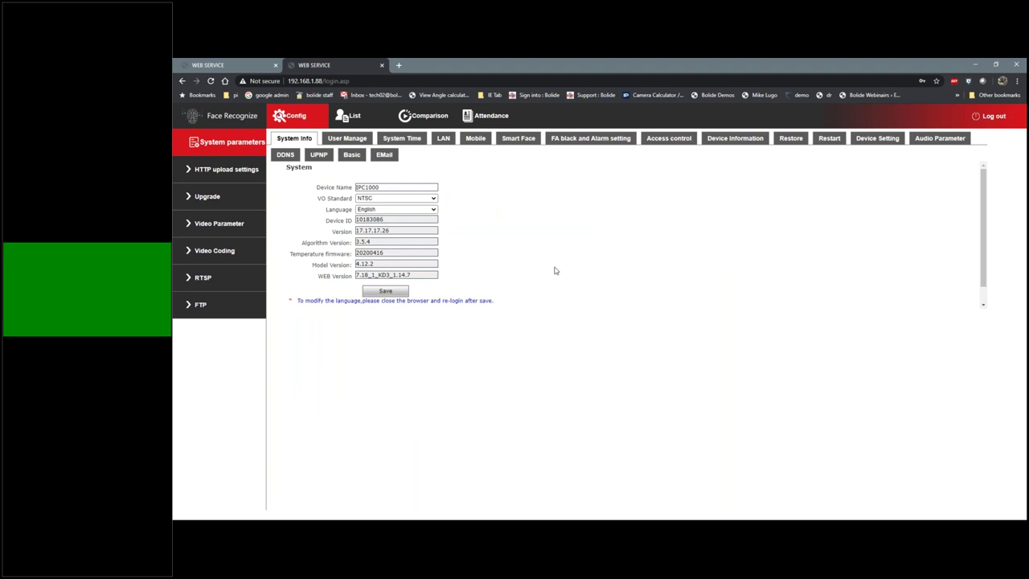
{"action": "left_click", "coordinate": [981, 82]}
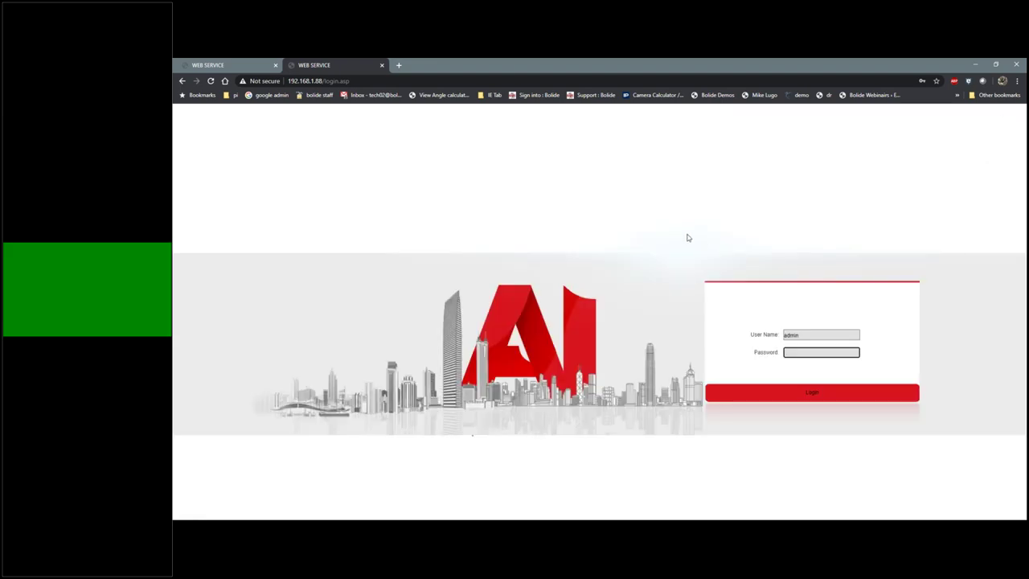
{"action": "left_click", "coordinate": [382, 65]}
Reopen 192.168.1.88 in a new browser tab and log in again by entering the account password
{"action": "left_click", "coordinate": [293, 65]}
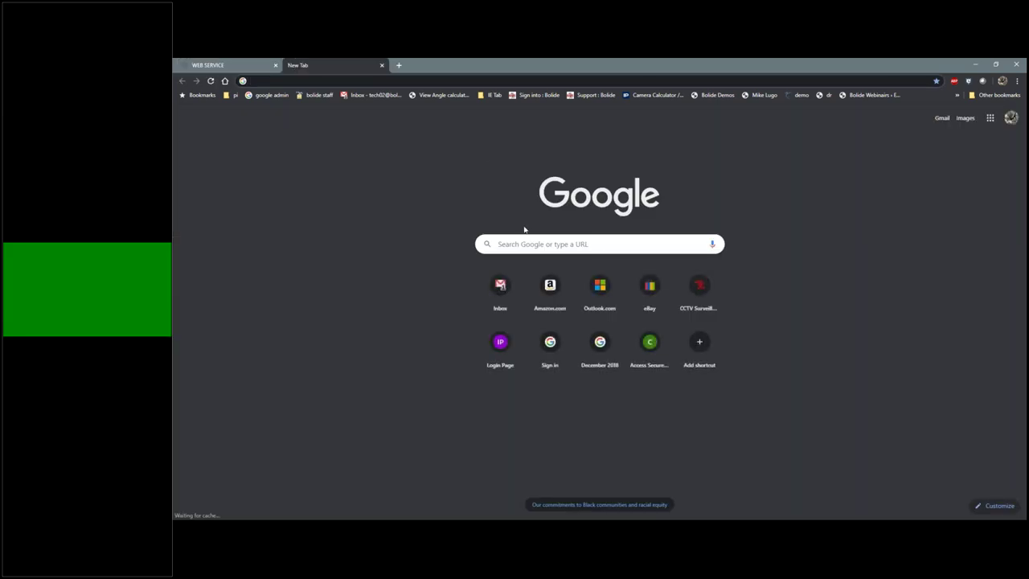
{"action": "left_click", "coordinate": [354, 81]}
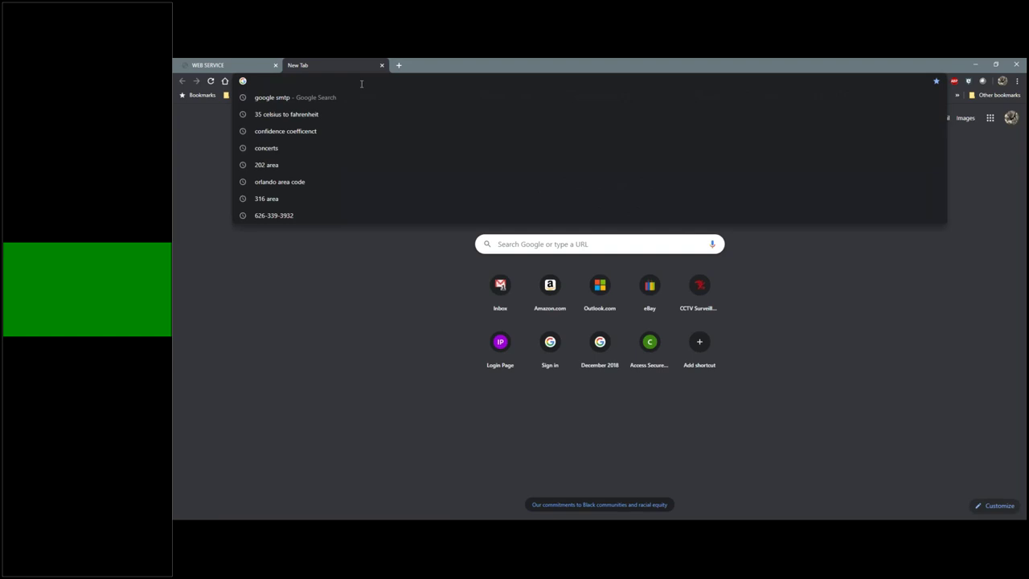
{"action": "type", "text": "192.168.1.88"}
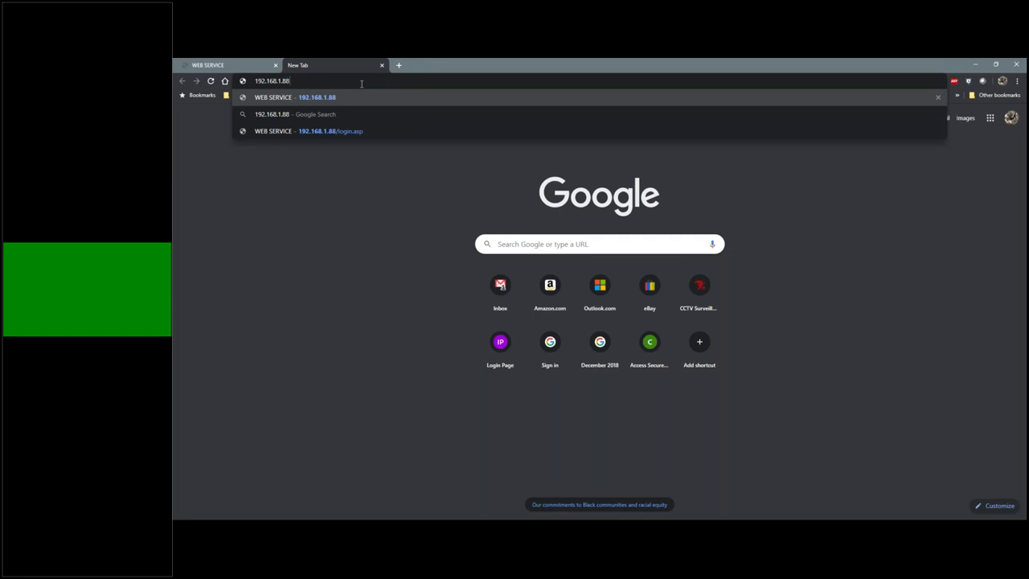
{"action": "key", "text": "Return"}
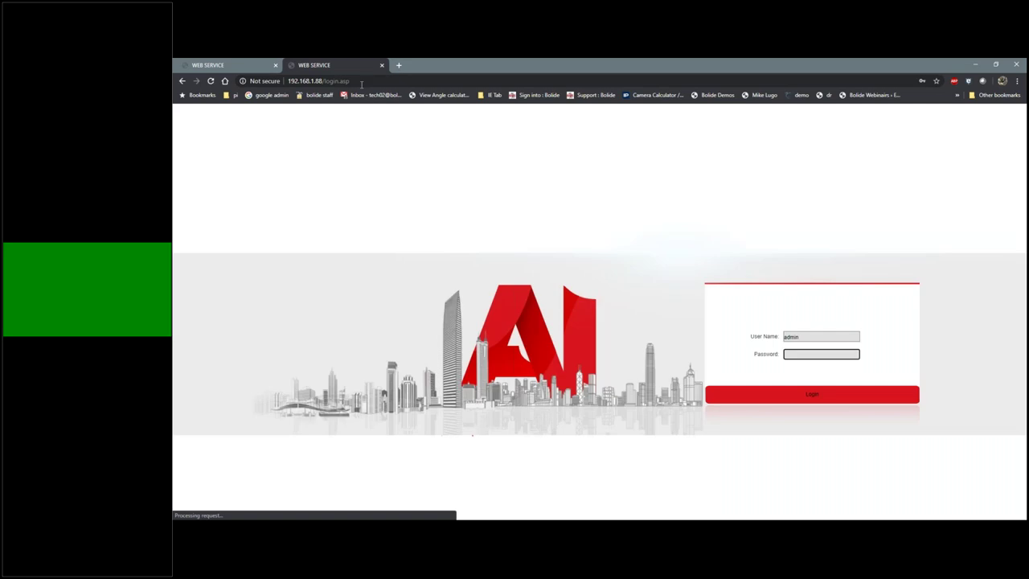
{"action": "left_click", "coordinate": [835, 356]}
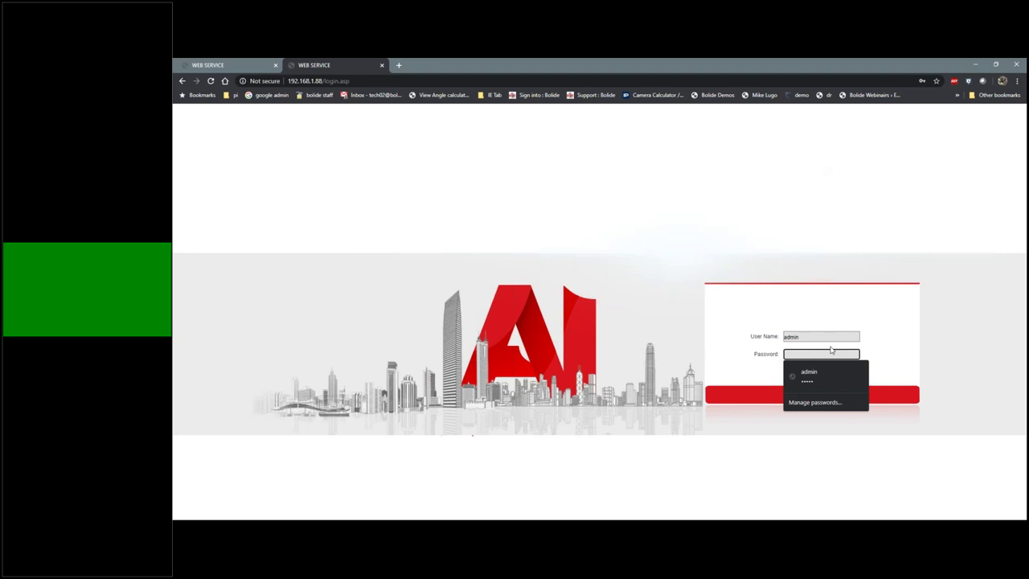
{"action": "type", "text": "a"}
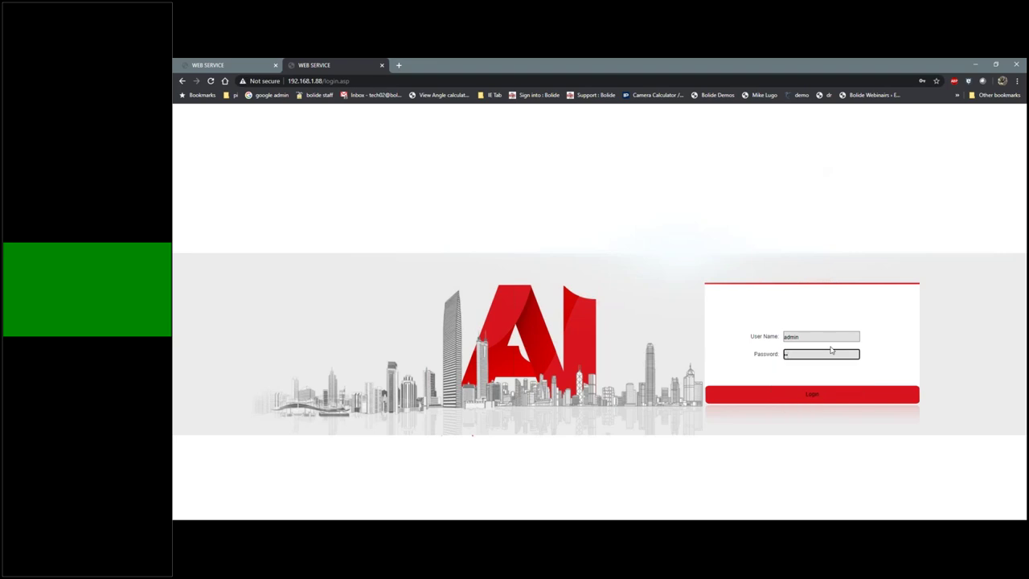
{"action": "key", "text": "Return"}
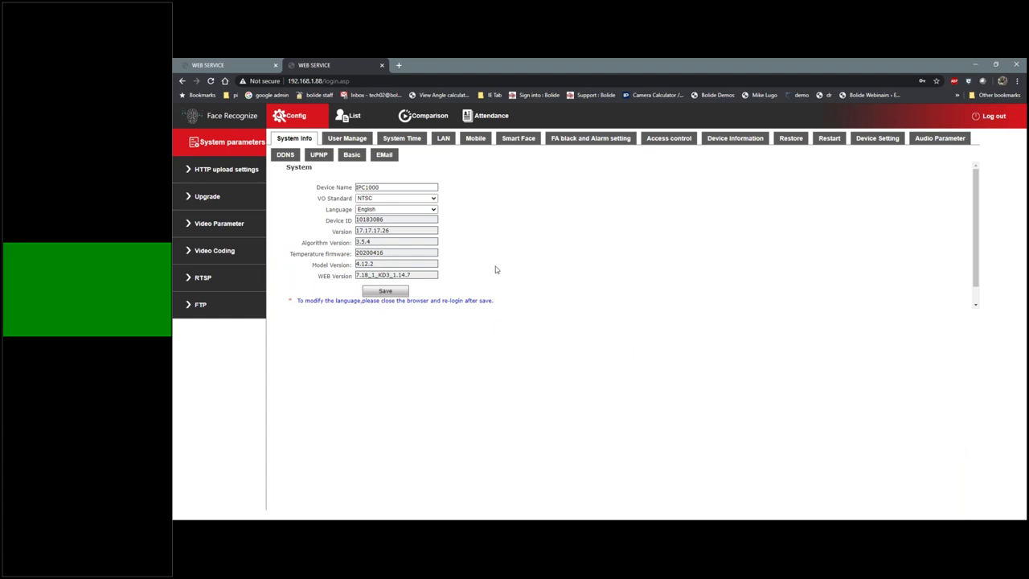
Review the device's user management, system information, alarm, system time, LAN, mobile and Smart Face settings
{"action": "left_click", "coordinate": [349, 138]}
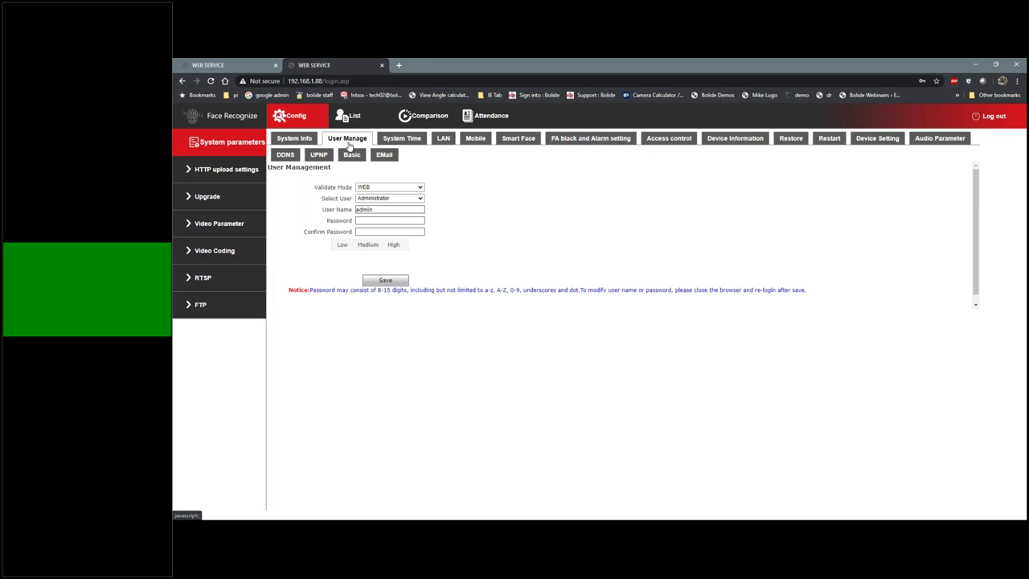
{"action": "left_click", "coordinate": [299, 137]}
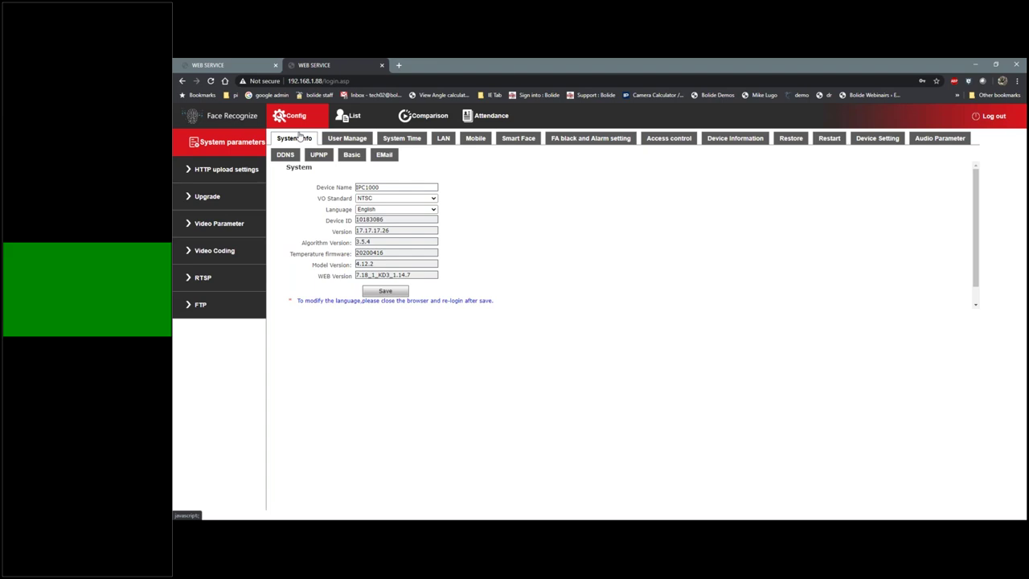
{"action": "left_click", "coordinate": [571, 140]}
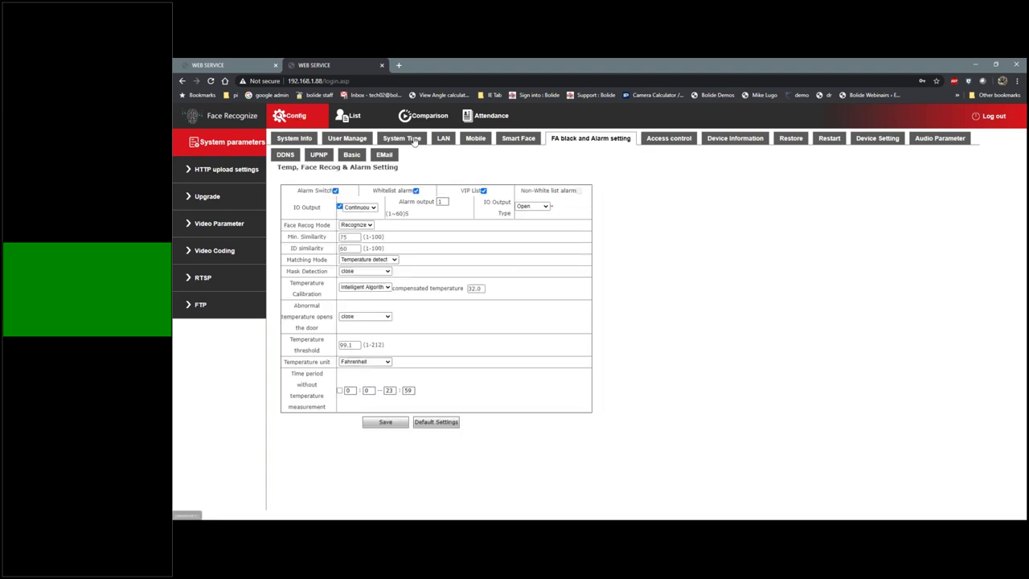
{"action": "left_click", "coordinate": [414, 142]}
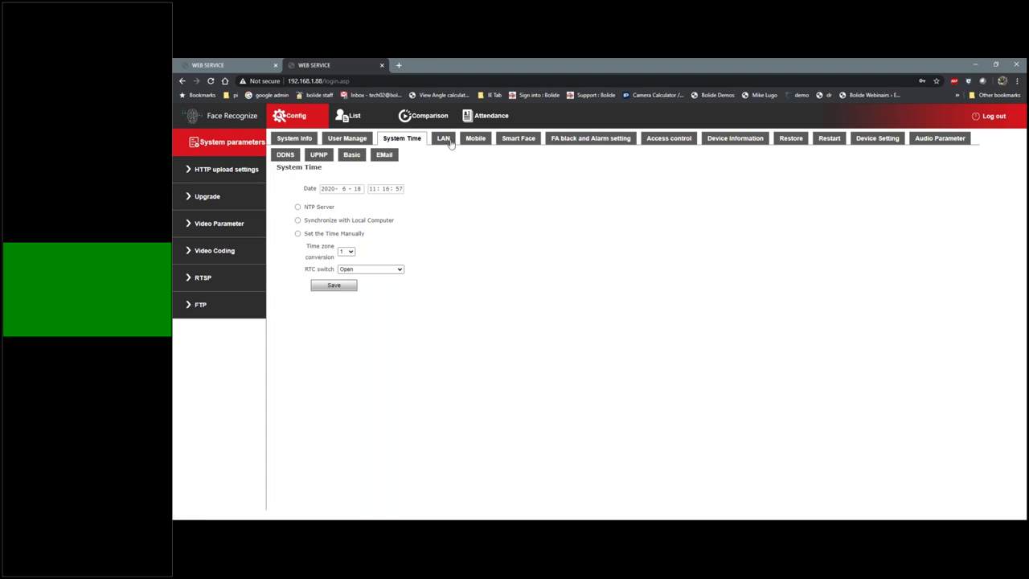
{"action": "left_click", "coordinate": [445, 139]}
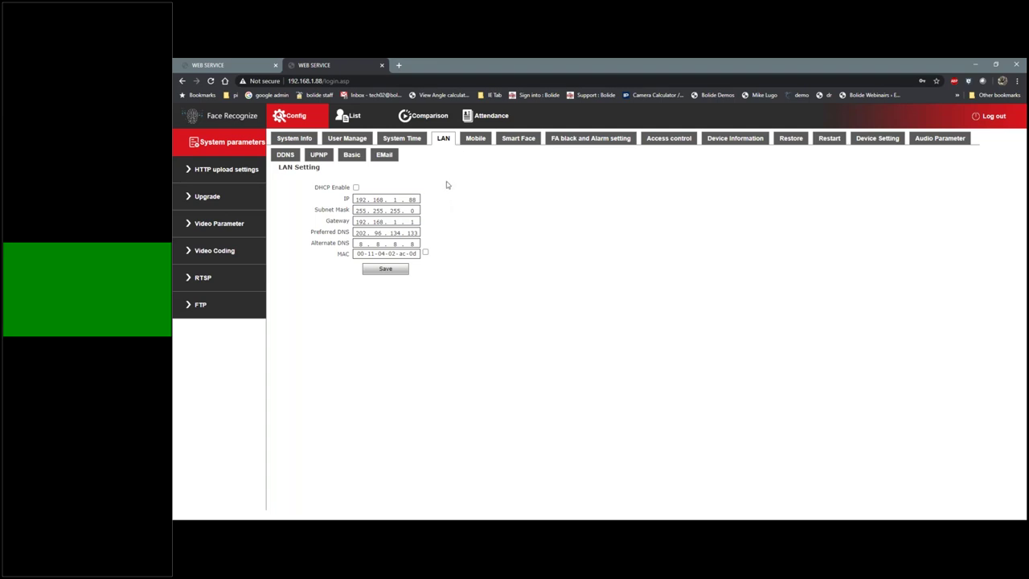
{"action": "left_click", "coordinate": [475, 139]}
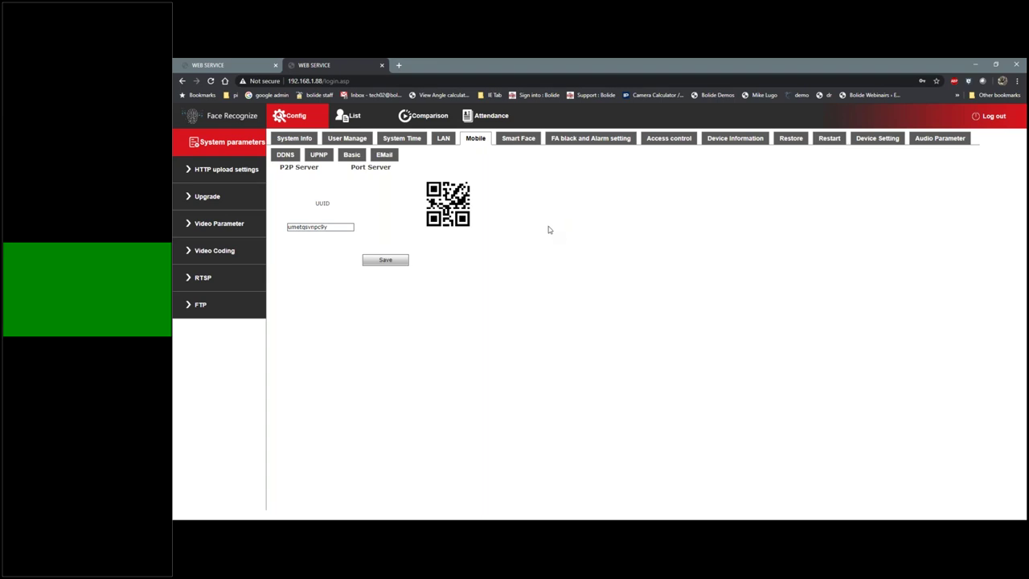
{"action": "left_click", "coordinate": [516, 143]}
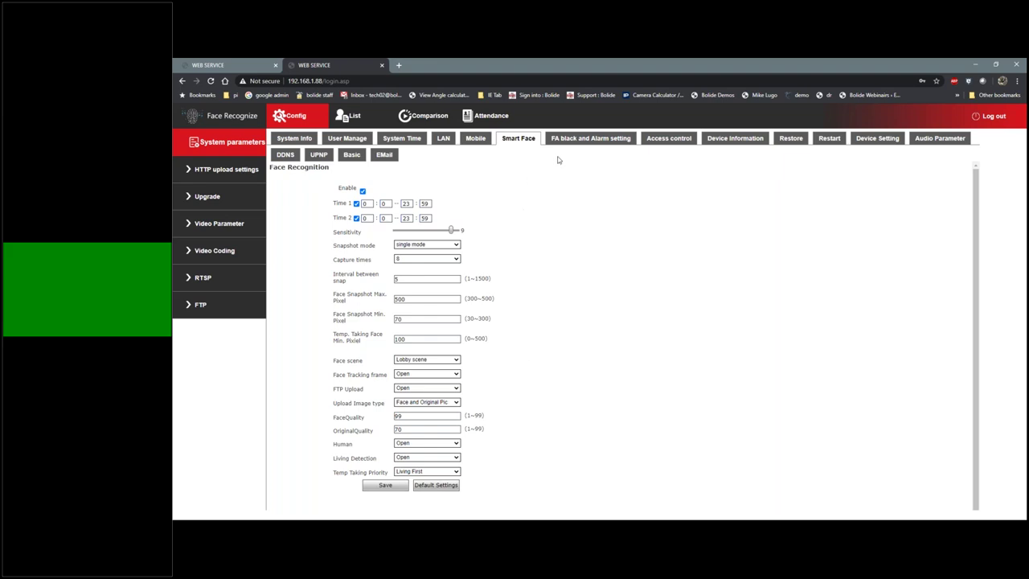
Examine the available Matching Mode and Temperature unit options in the temperature, face recognition and alarm settings
{"action": "left_click", "coordinate": [580, 141]}
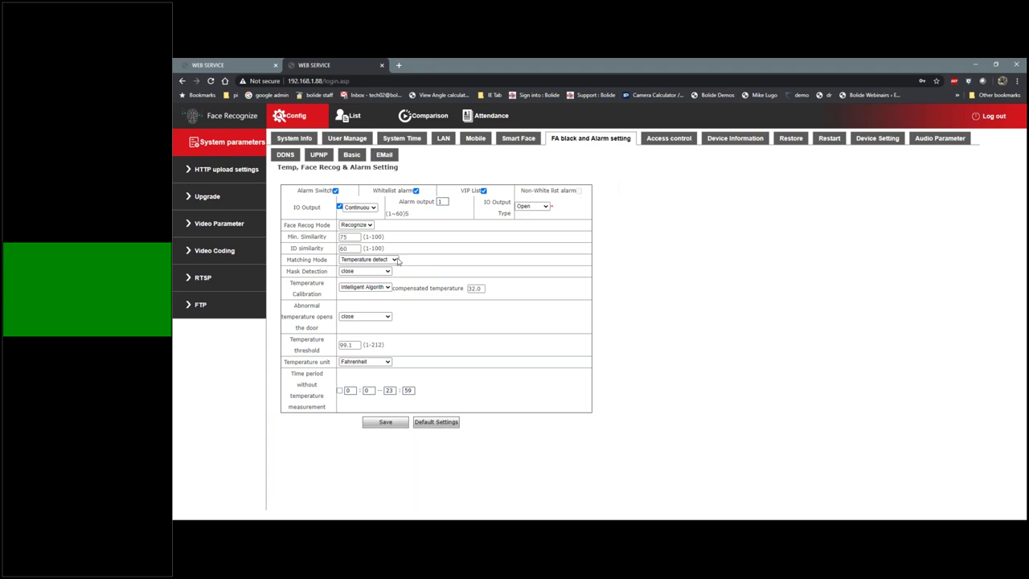
{"action": "left_click", "coordinate": [394, 260]}
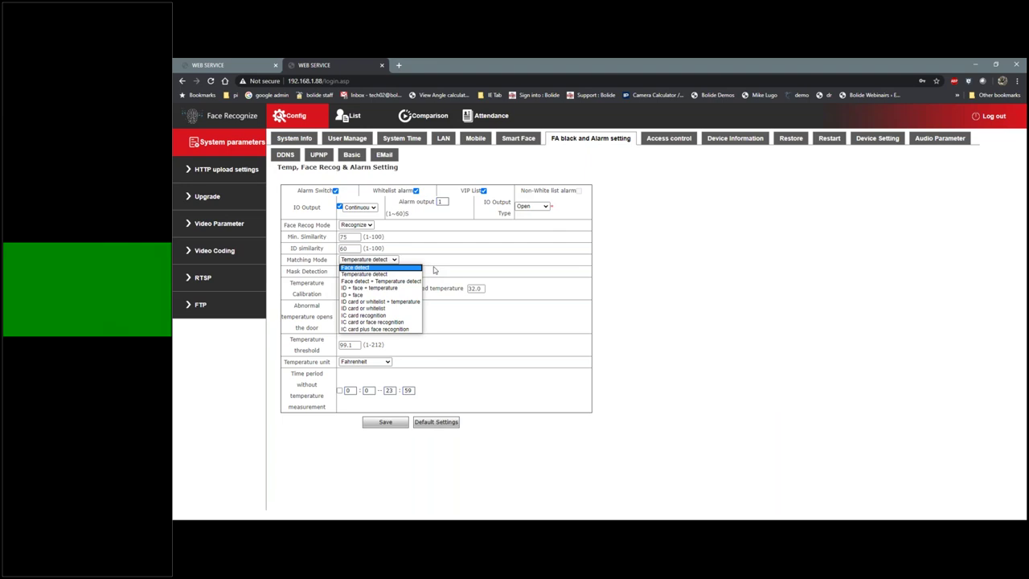
{"action": "left_click", "coordinate": [543, 278]}
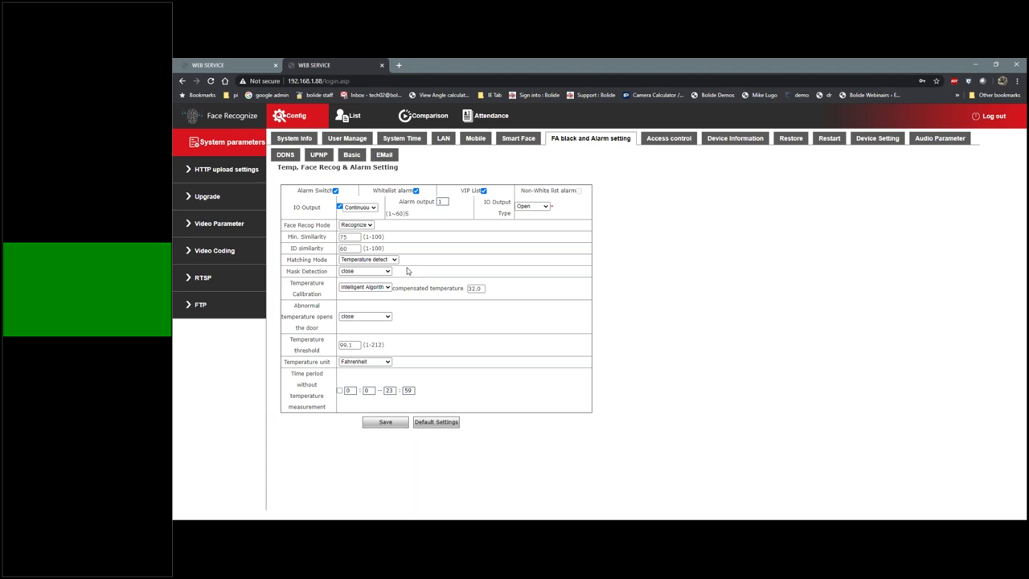
{"action": "left_click", "coordinate": [384, 362]}
{"action": "left_click", "coordinate": [408, 363]}
Examine the temperature measurement mode and comparison record storage options in the access control settings
{"action": "left_click", "coordinate": [664, 141]}
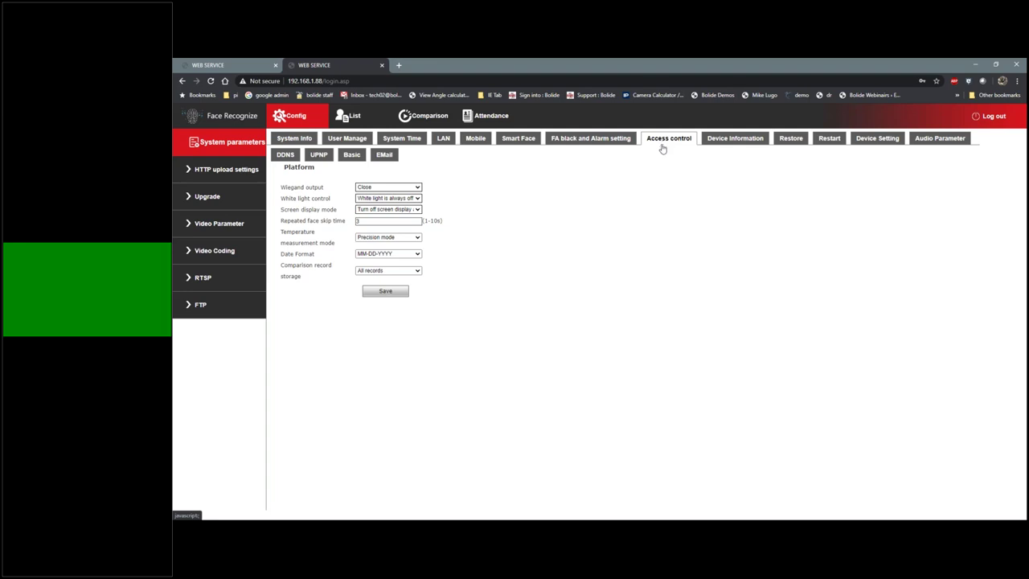
{"action": "left_click", "coordinate": [417, 238]}
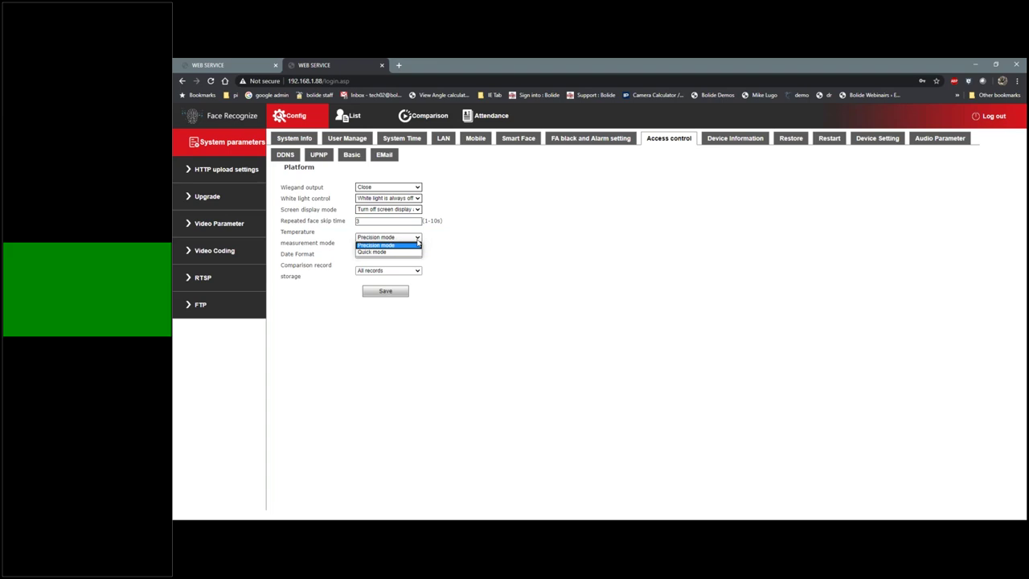
{"action": "left_click", "coordinate": [467, 251]}
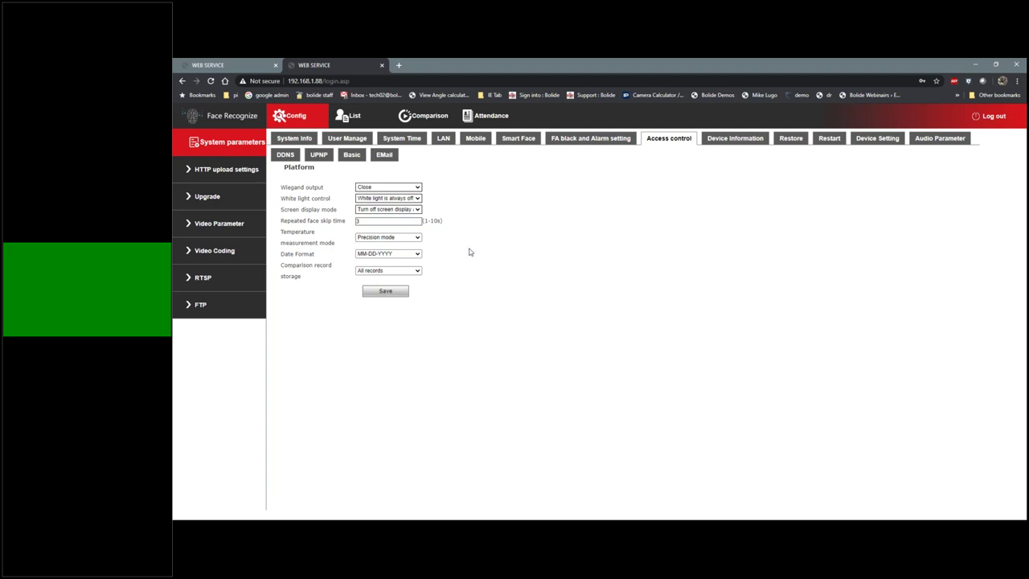
{"action": "left_click", "coordinate": [418, 271]}
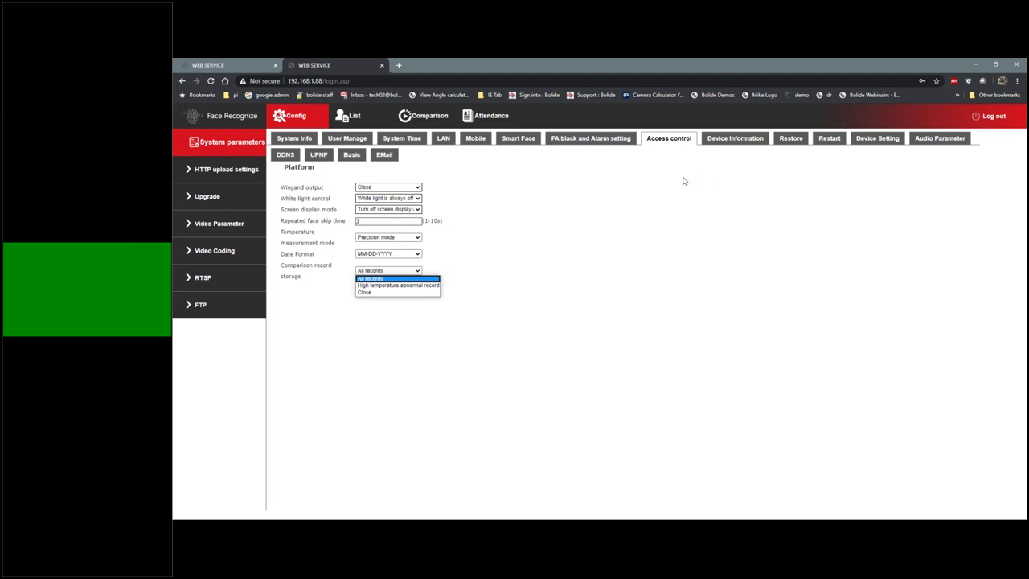
Review the device's Device Information, Restore, Restart, Device Setting and Audio Parameter pages
{"action": "left_click", "coordinate": [735, 138]}
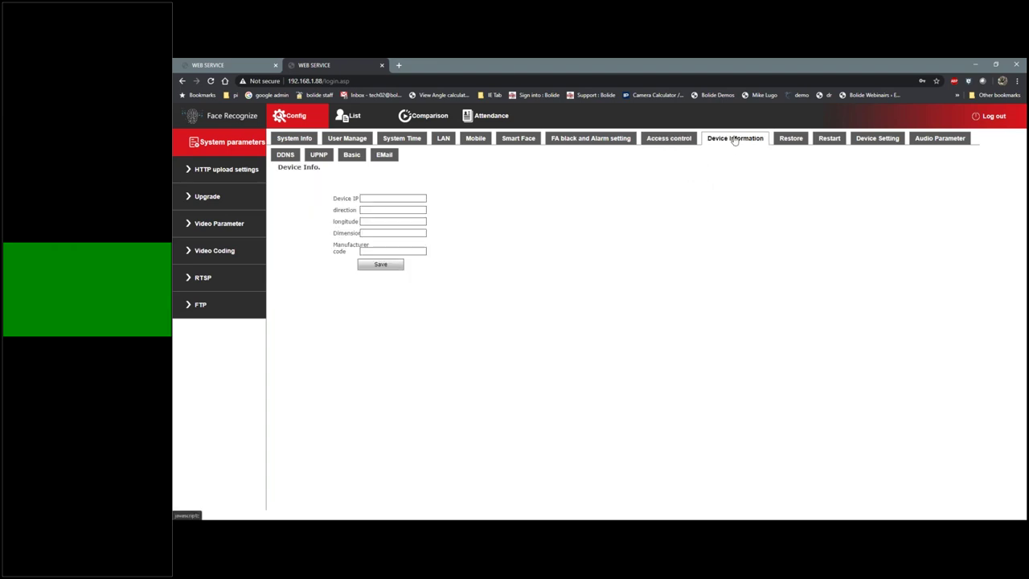
{"action": "left_click", "coordinate": [406, 199]}
{"action": "left_click", "coordinate": [404, 222]}
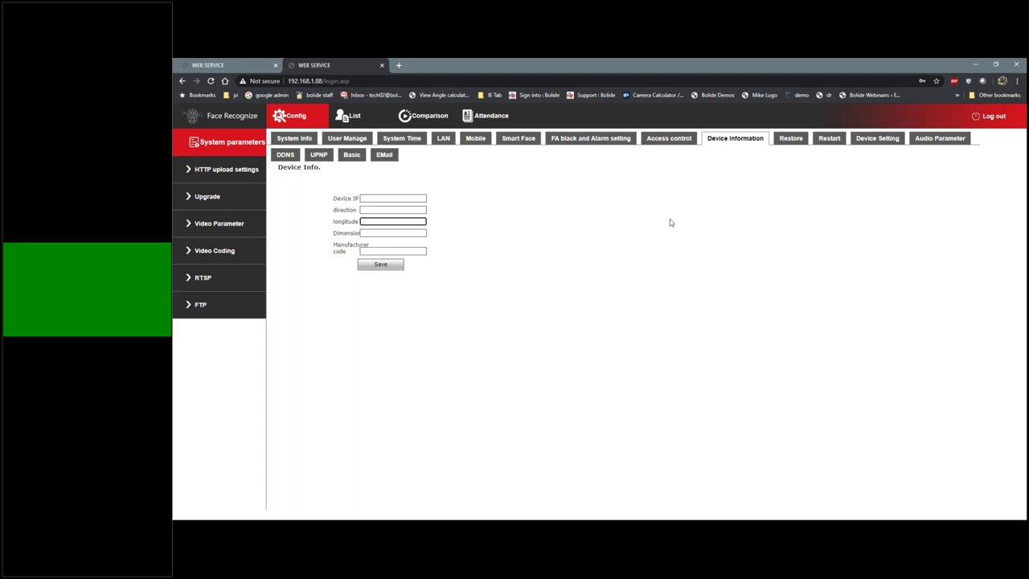
{"action": "left_click", "coordinate": [791, 141]}
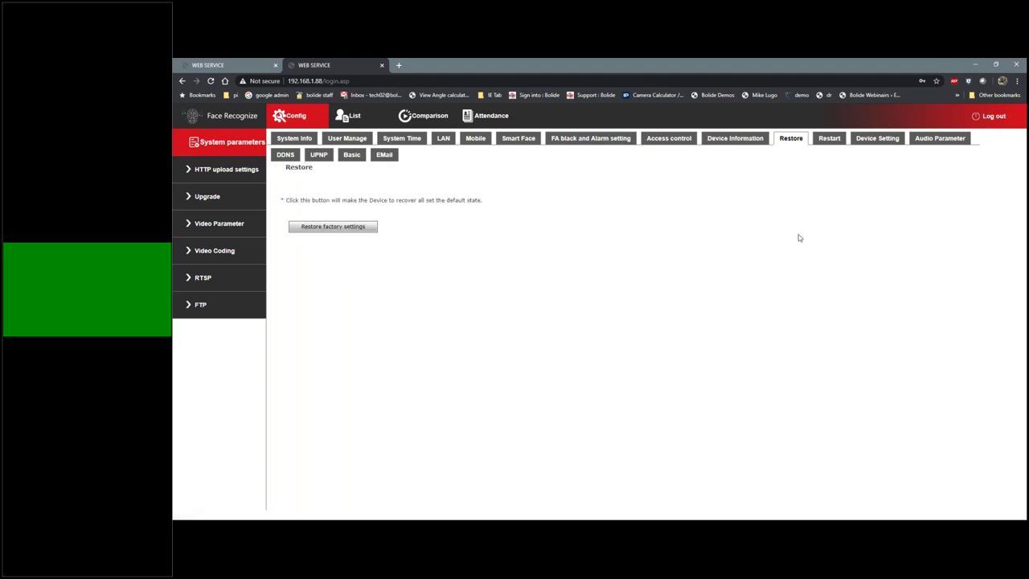
{"action": "left_click", "coordinate": [834, 143]}
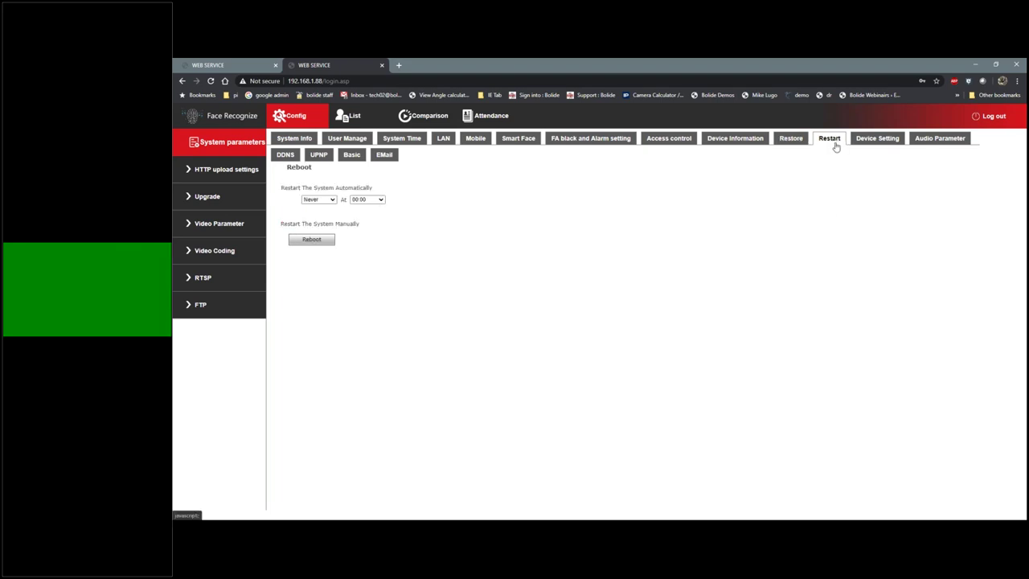
{"action": "left_click", "coordinate": [883, 142]}
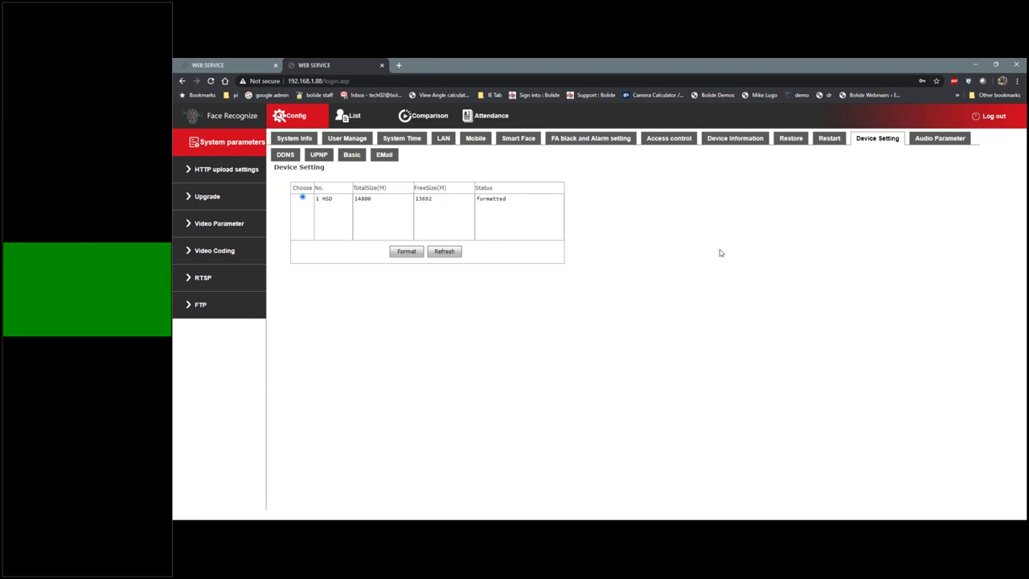
{"action": "left_click", "coordinate": [947, 145]}
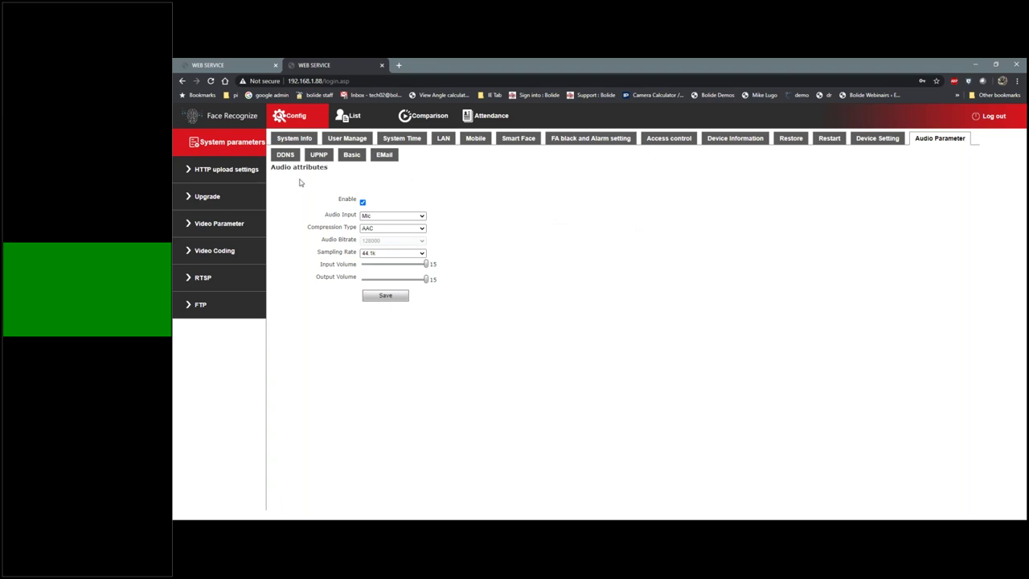
Review the device's DDNS, UPNP, Basic port and EMail settings
{"action": "left_click", "coordinate": [279, 156]}
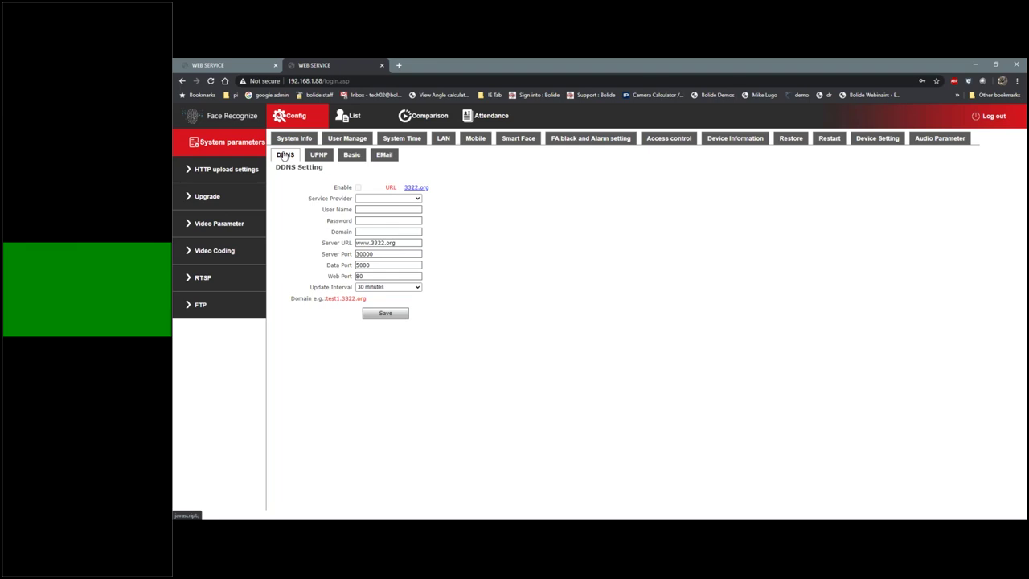
{"action": "left_click", "coordinate": [316, 155]}
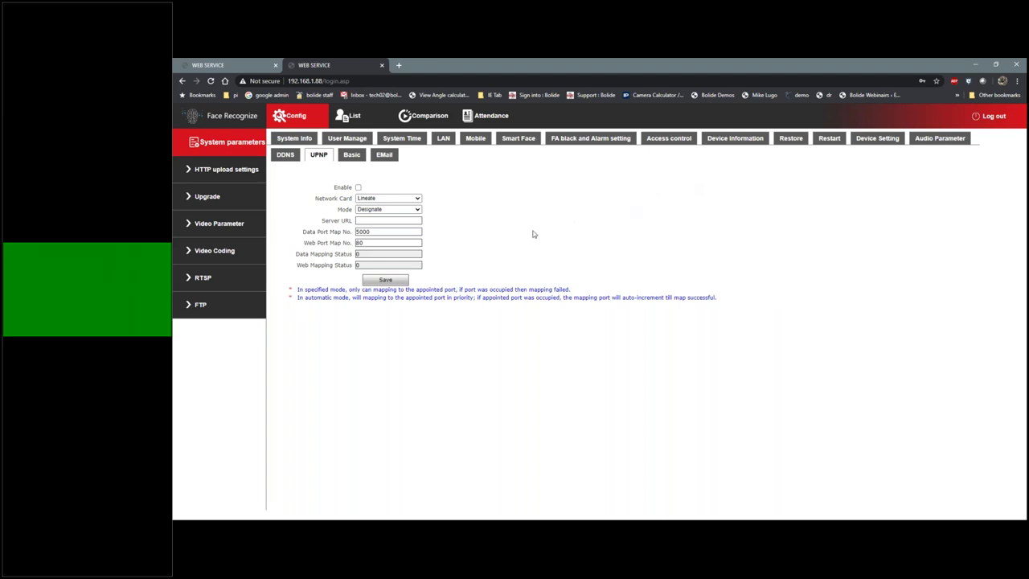
{"action": "left_click", "coordinate": [351, 155]}
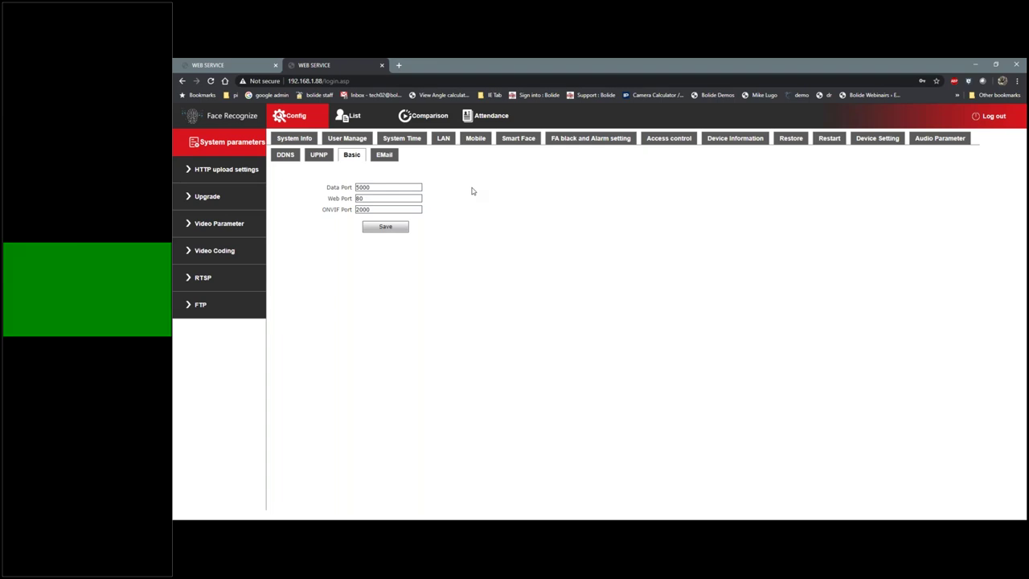
{"action": "left_click", "coordinate": [385, 156]}
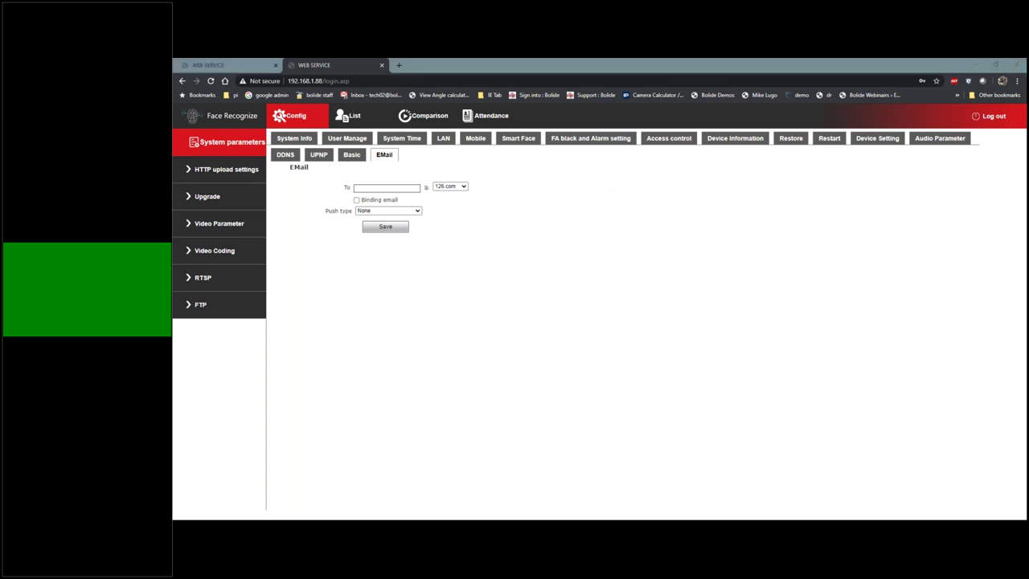
Switch to Gmail and examine the "Alarm Message" notifications, expanding individual messages to view their captured face photos
{"action": "key", "text": "alt+Tab"}
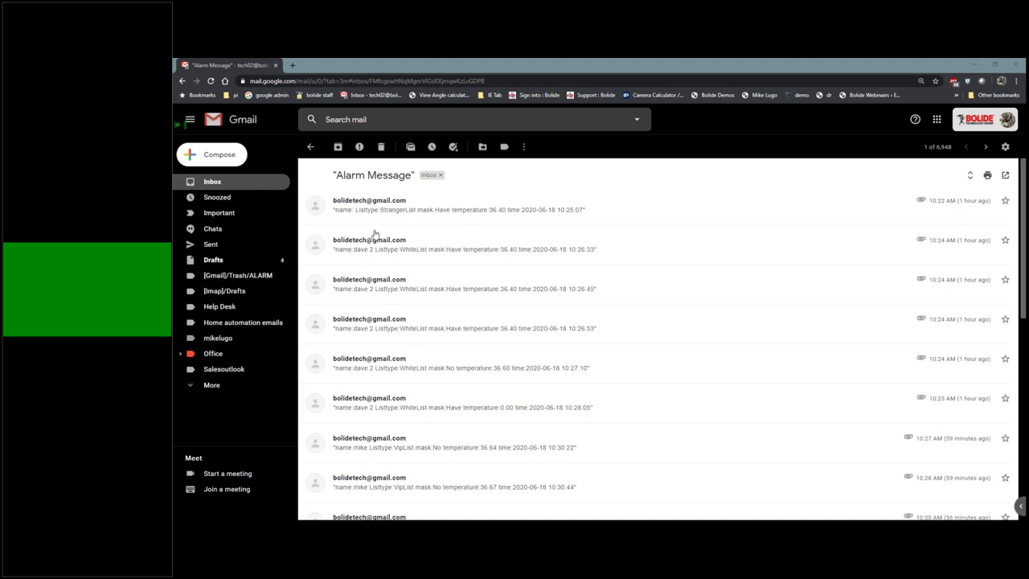
{"action": "scroll", "coordinate": [389, 242], "scroll_direction": "down", "scroll_amount": 8}
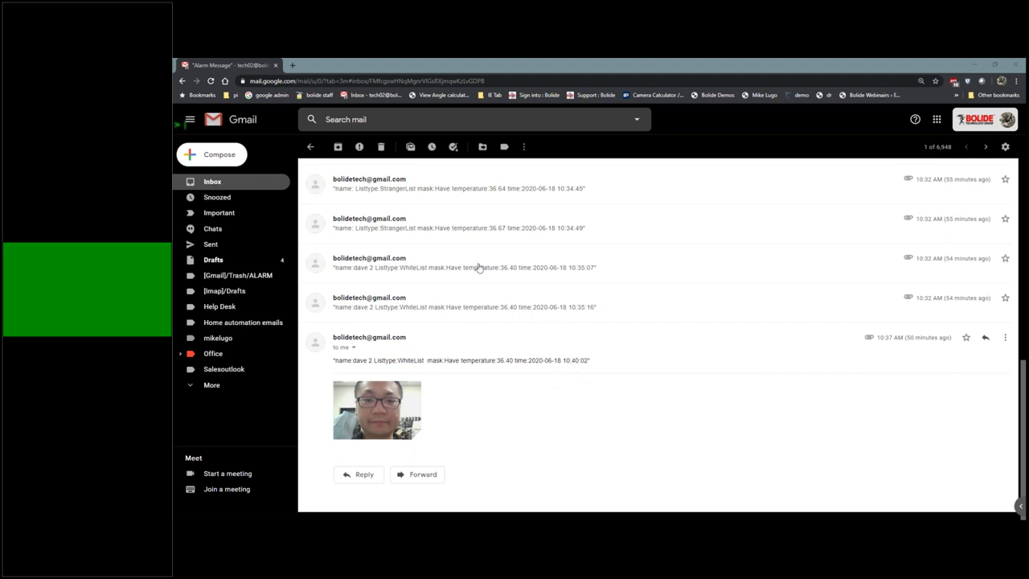
{"action": "scroll", "coordinate": [478, 267], "scroll_direction": "up", "scroll_amount": 10}
{"action": "left_click", "coordinate": [460, 215]}
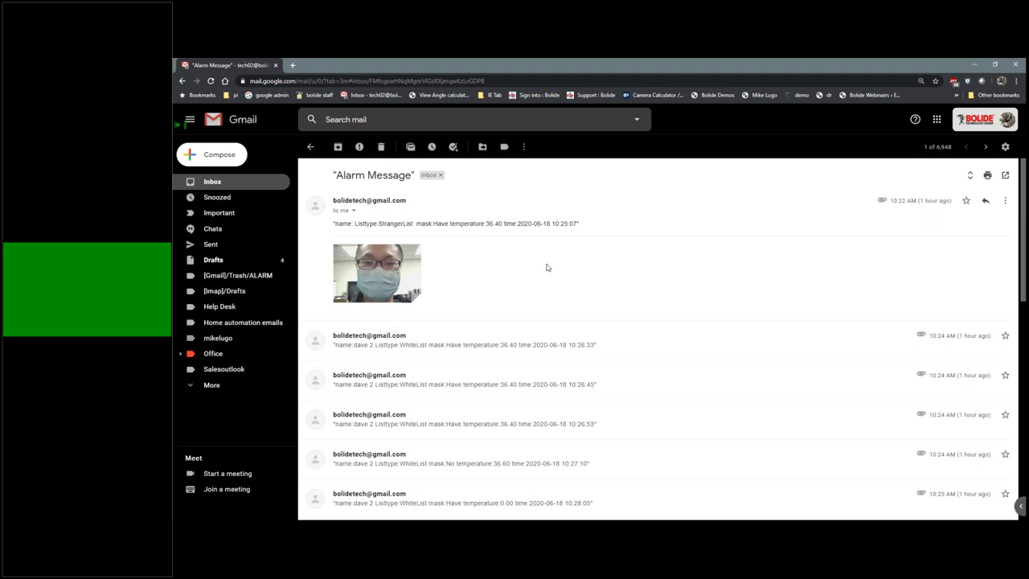
{"action": "left_click", "coordinate": [513, 344]}
{"action": "scroll", "coordinate": [513, 344], "scroll_direction": "down", "scroll_amount": 10}
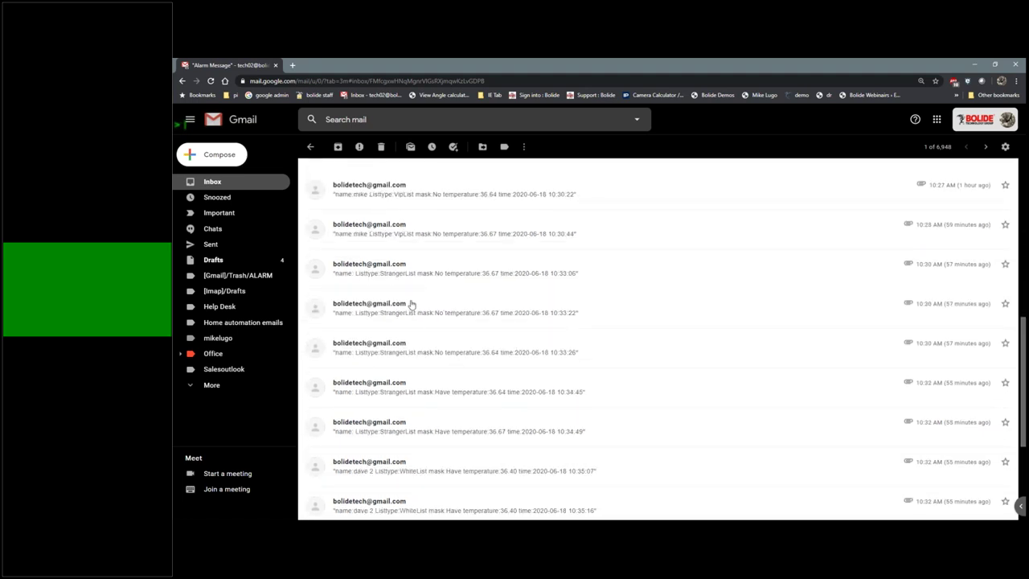
{"action": "left_click", "coordinate": [445, 225]}
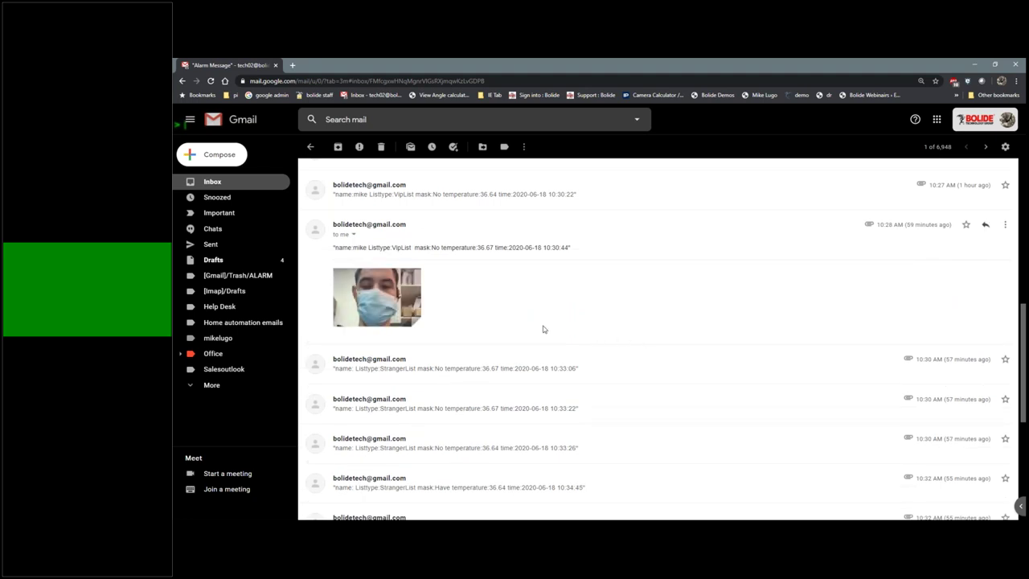
{"action": "scroll", "coordinate": [543, 330], "scroll_direction": "down", "scroll_amount": 1}
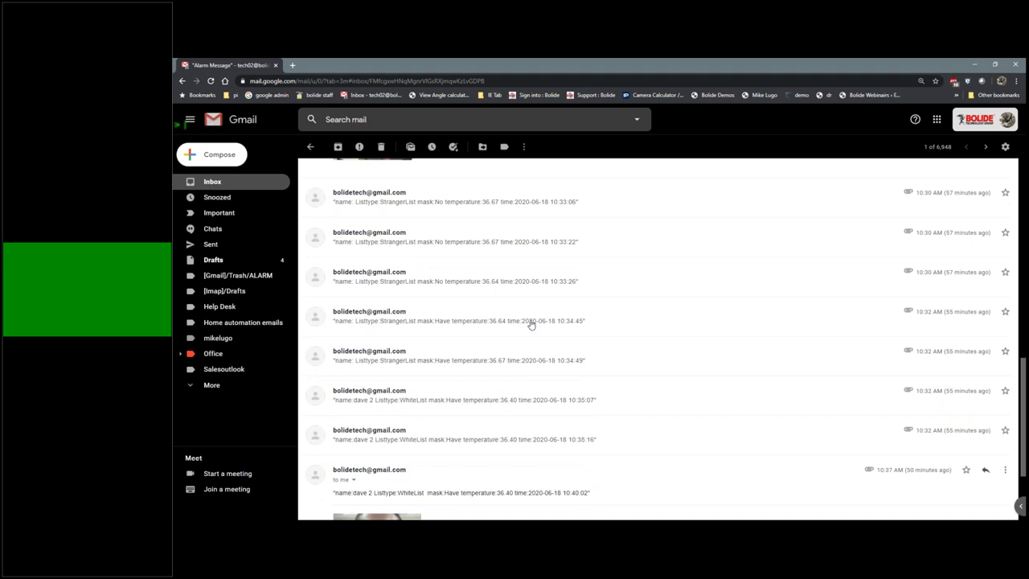
{"action": "left_click", "coordinate": [489, 380]}
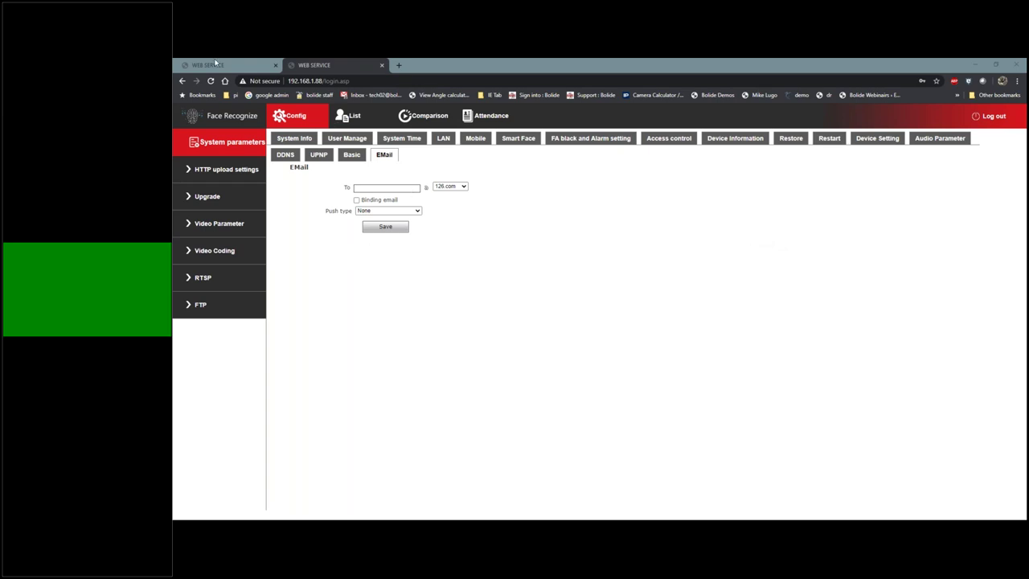
Switch to the device at 192.168.0.93, open its email settings and choose Other as the recipient's mail domain
{"action": "left_click", "coordinate": [213, 64]}
{"action": "left_click", "coordinate": [381, 156]}
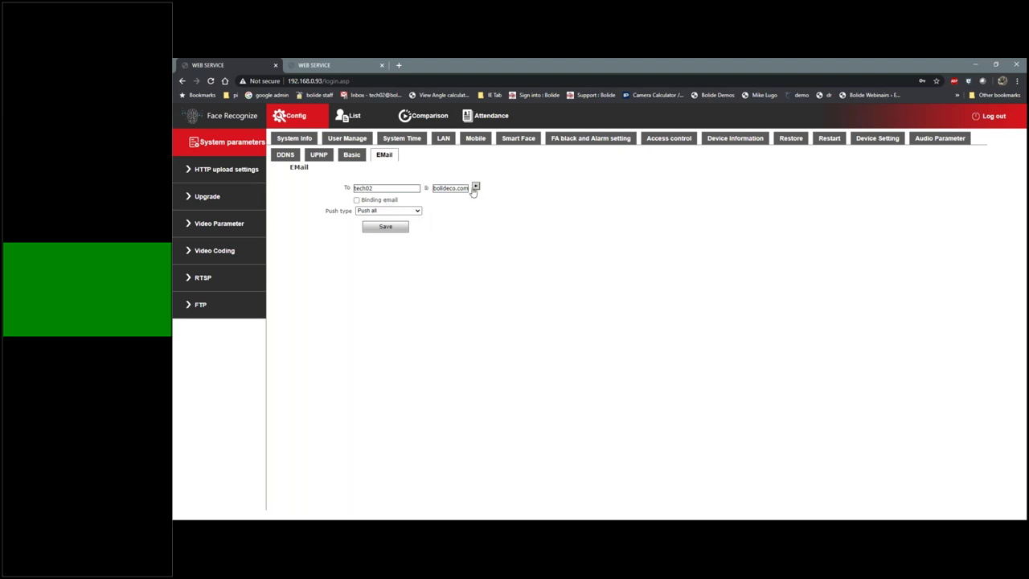
{"action": "left_click", "coordinate": [475, 187]}
{"action": "left_click", "coordinate": [465, 187]}
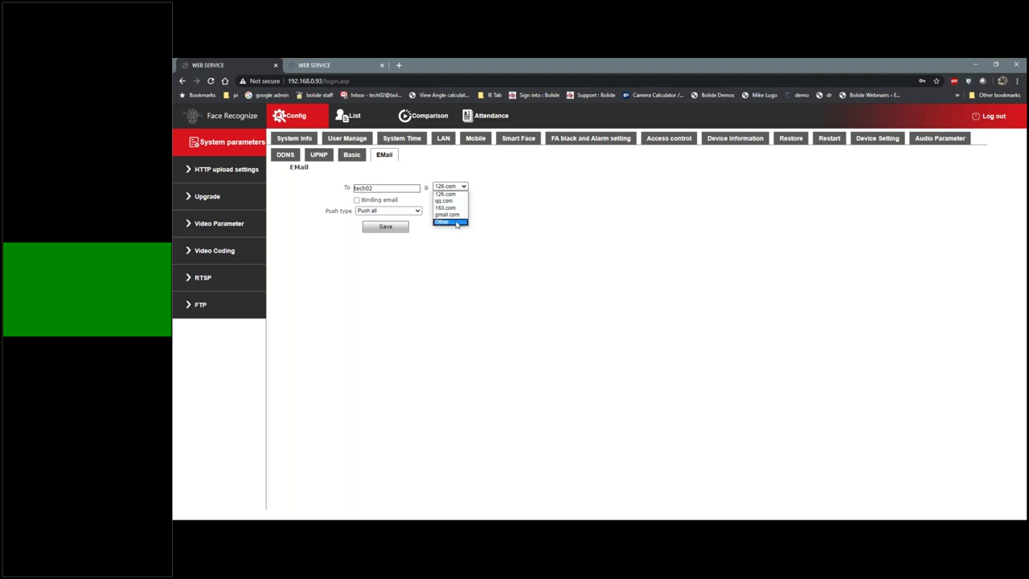
{"action": "left_click", "coordinate": [450, 222]}
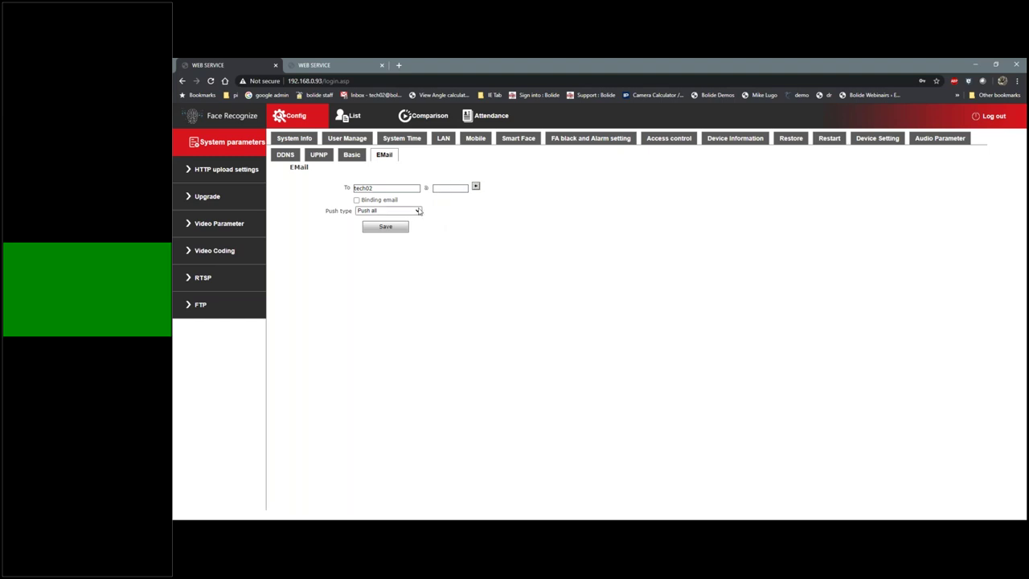
Enable Binding email and examine the available Push type and sender mail domain options
{"action": "left_click", "coordinate": [357, 199]}
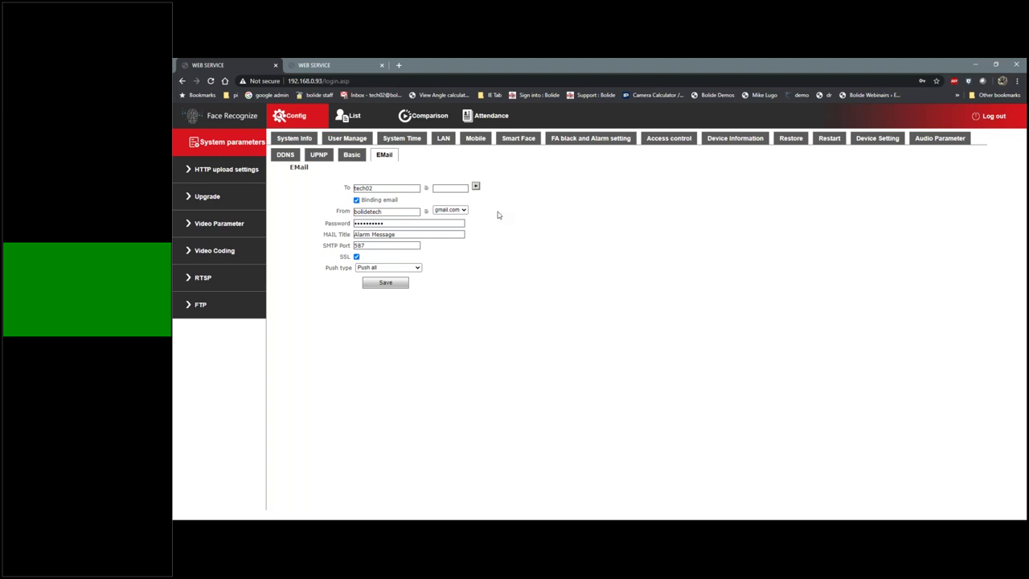
{"action": "left_click", "coordinate": [417, 268]}
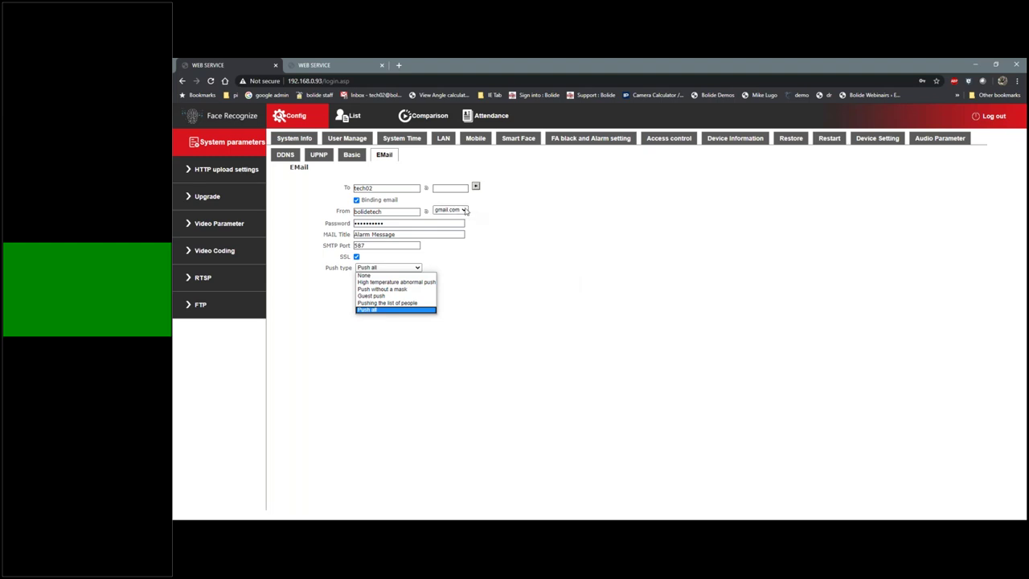
{"action": "left_click", "coordinate": [464, 210]}
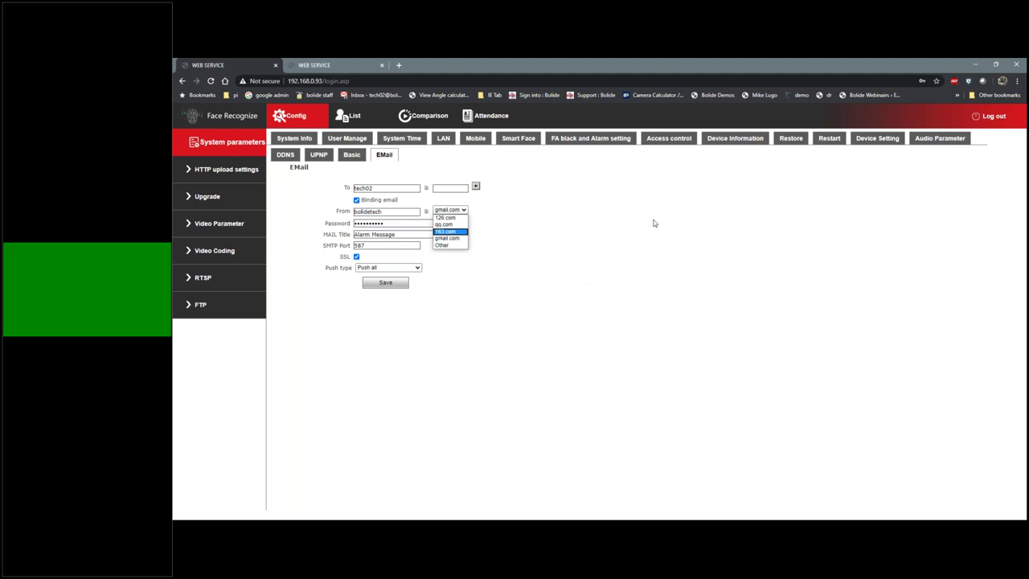
Examine the IO Output Type and IO Output mode options in the temperature, face recognition and alarm settings
{"action": "left_click", "coordinate": [566, 141]}
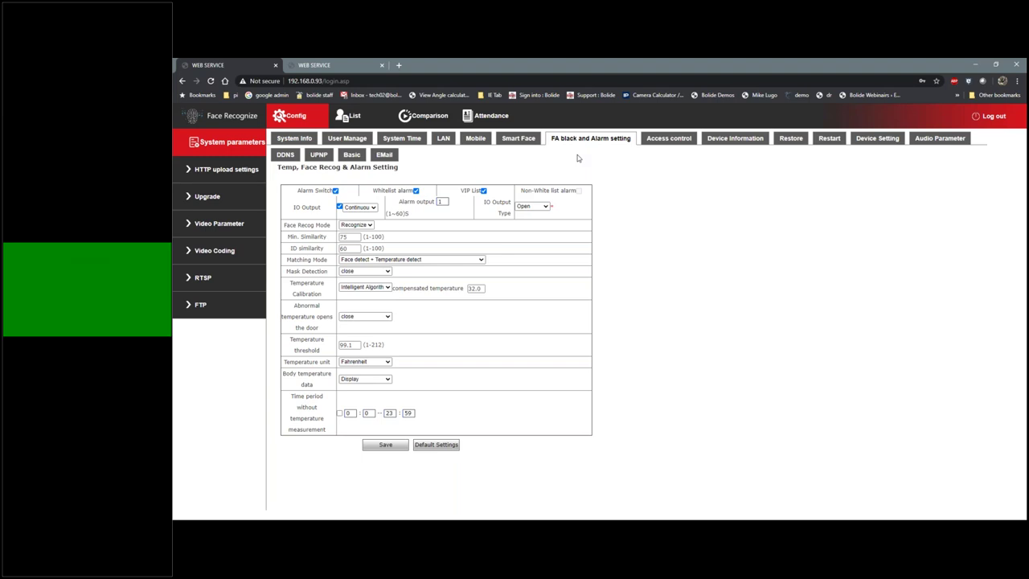
{"action": "left_click", "coordinate": [546, 206]}
{"action": "left_click", "coordinate": [621, 218]}
{"action": "left_click", "coordinate": [372, 208]}
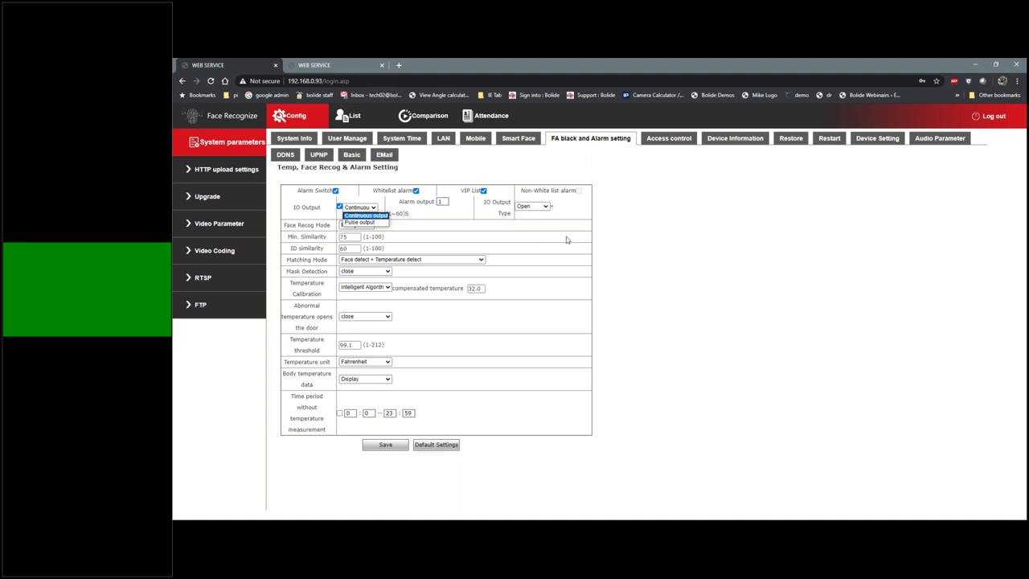
{"action": "left_click", "coordinate": [736, 250]}
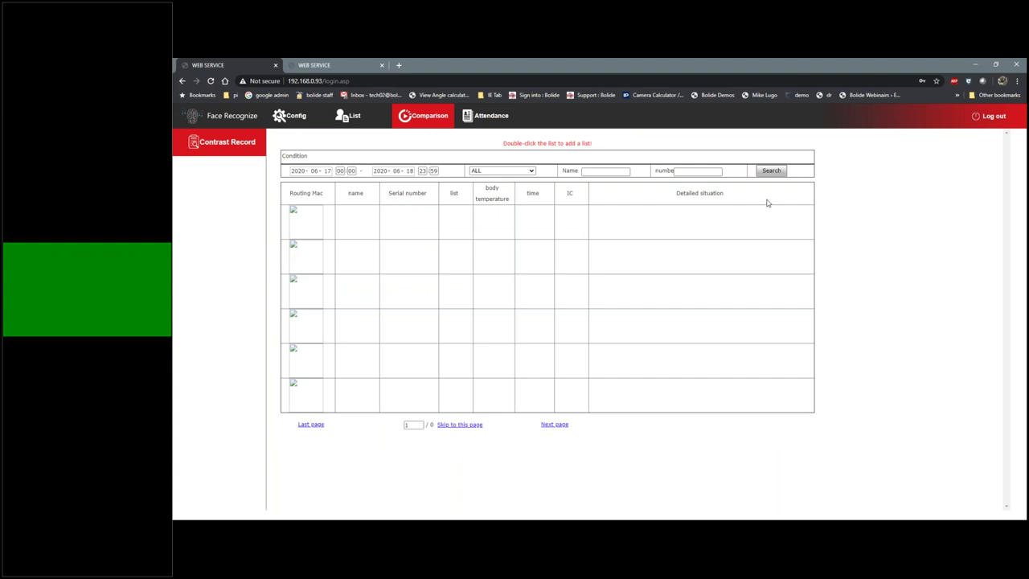
Search the comparison records and save the 10:34:49 guest to the Whitelist with the person's name, ID, ID card number and phone number
{"action": "left_click", "coordinate": [771, 172]}
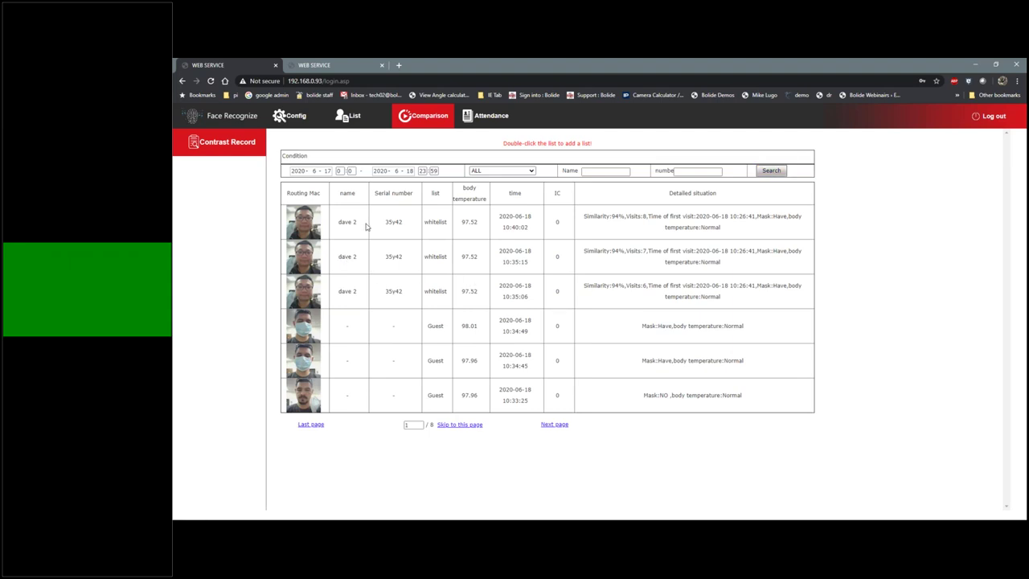
{"action": "double_click", "coordinate": [305, 327]}
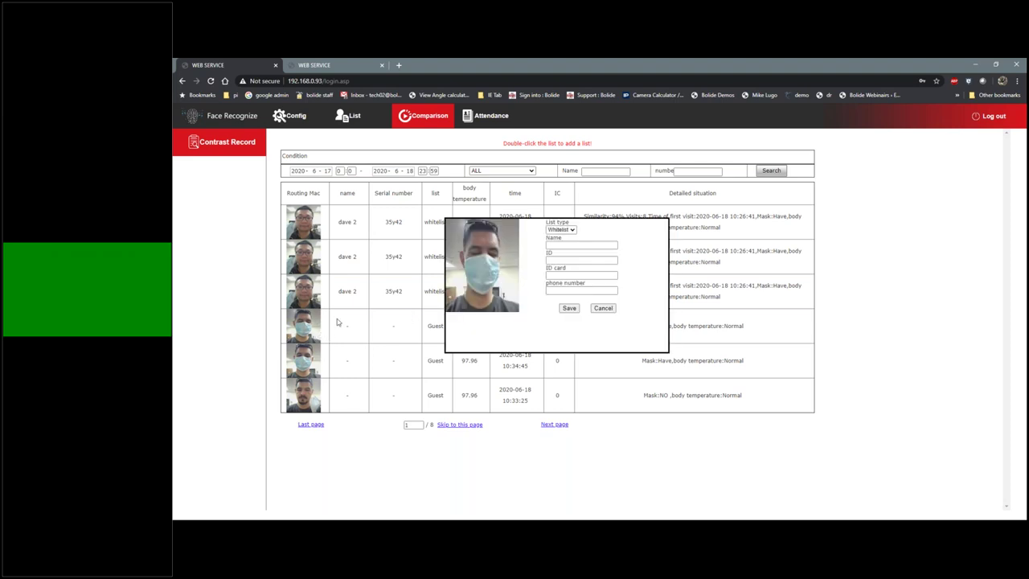
{"action": "left_click", "coordinate": [586, 243]}
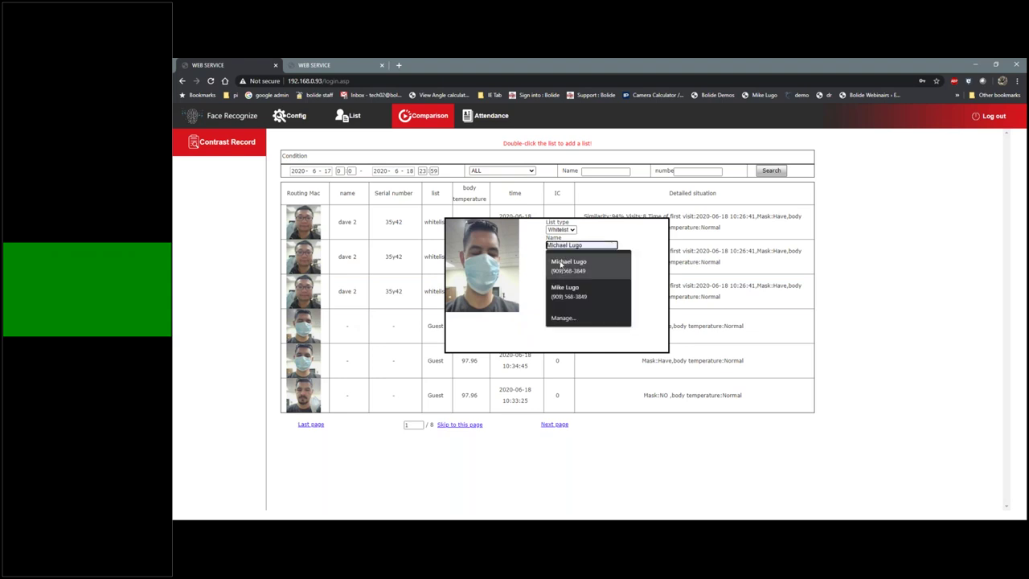
{"action": "left_click", "coordinate": [576, 263]}
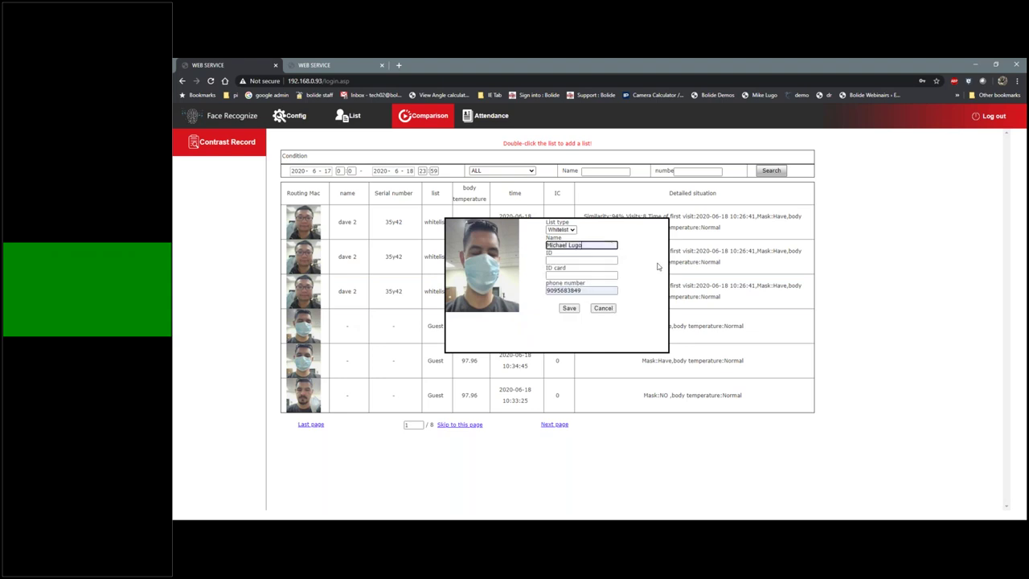
{"action": "left_click", "coordinate": [593, 260]}
{"action": "left_click", "coordinate": [563, 276]}
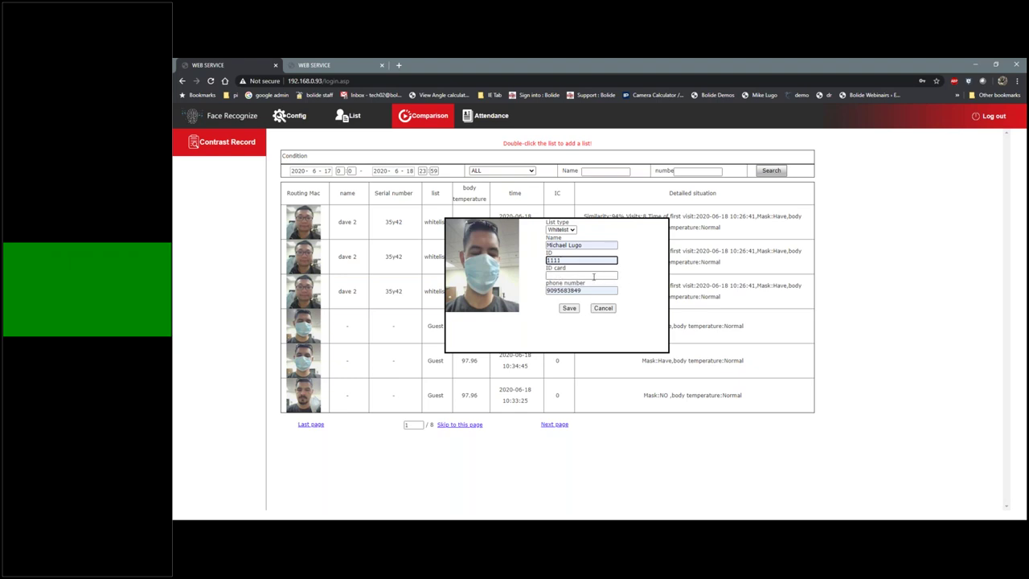
{"action": "left_click", "coordinate": [594, 276]}
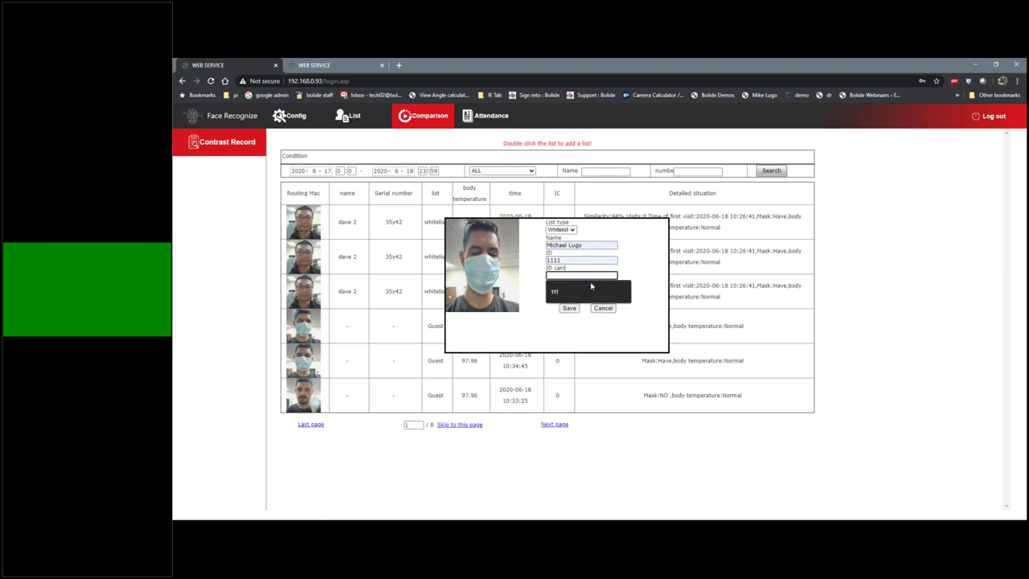
{"action": "left_click", "coordinate": [591, 291]}
{"action": "left_click", "coordinate": [568, 308]}
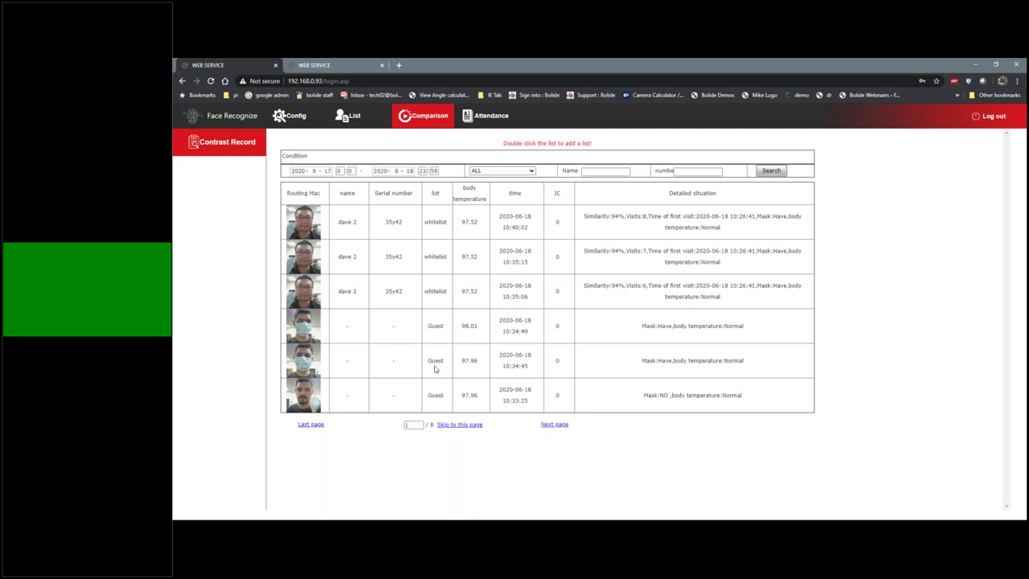
Find the list entries with Conditional search, look through the registered people, and examine the Type filter options
{"action": "left_click", "coordinate": [366, 119]}
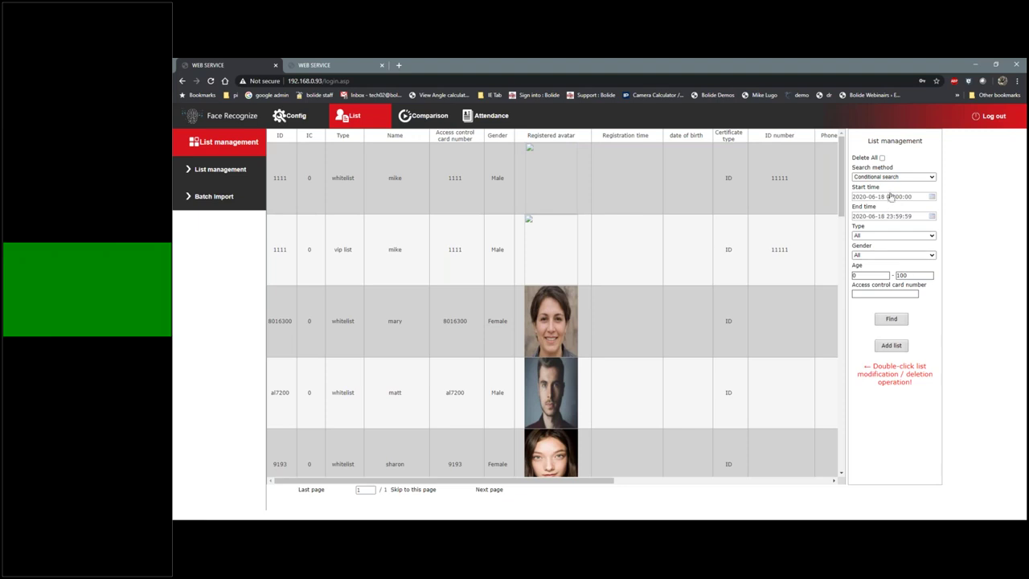
{"action": "left_click", "coordinate": [927, 177]}
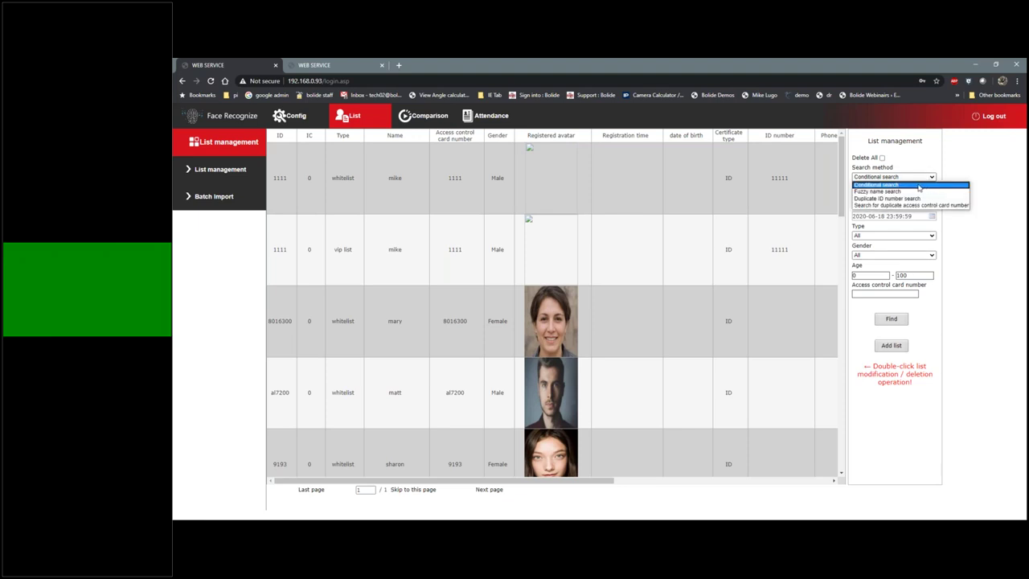
{"action": "left_click", "coordinate": [919, 187]}
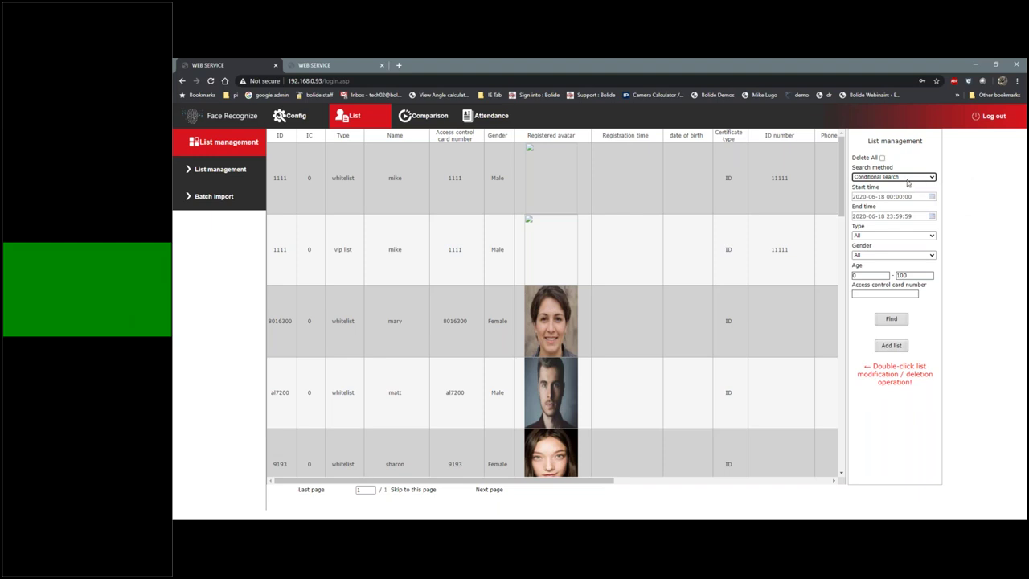
{"action": "left_click", "coordinate": [891, 322]}
{"action": "scroll", "coordinate": [519, 225], "scroll_direction": "down", "scroll_amount": 3}
{"action": "scroll", "coordinate": [427, 332], "scroll_direction": "down", "scroll_amount": 1}
{"action": "scroll", "coordinate": [395, 344], "scroll_direction": "down", "scroll_amount": 5}
{"action": "scroll", "coordinate": [395, 344], "scroll_direction": "down", "scroll_amount": 3}
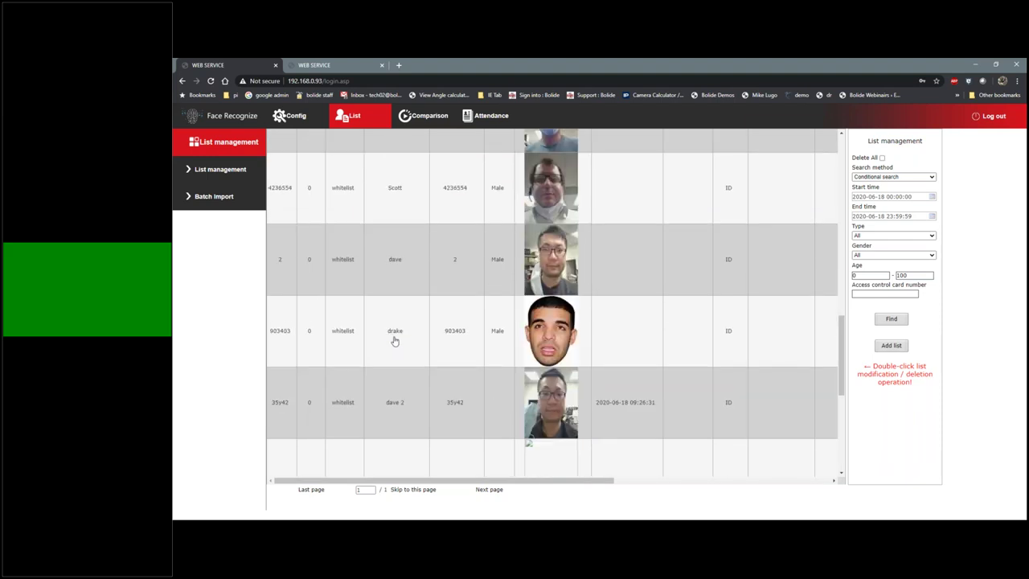
{"action": "scroll", "coordinate": [394, 339], "scroll_direction": "up", "scroll_amount": 7}
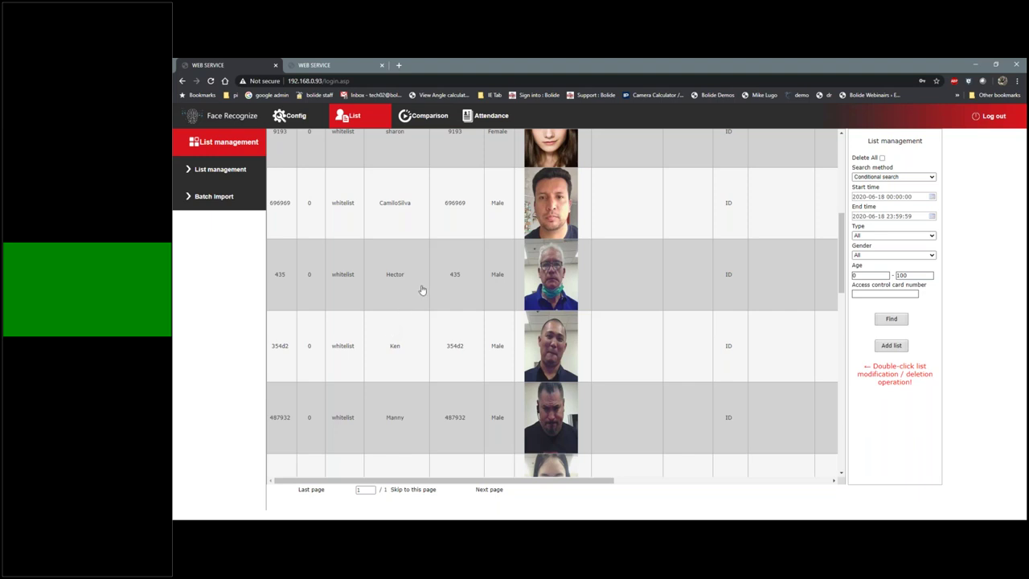
{"action": "scroll", "coordinate": [422, 291], "scroll_direction": "up", "scroll_amount": 3}
{"action": "scroll", "coordinate": [439, 152], "scroll_direction": "up", "scroll_amount": 3}
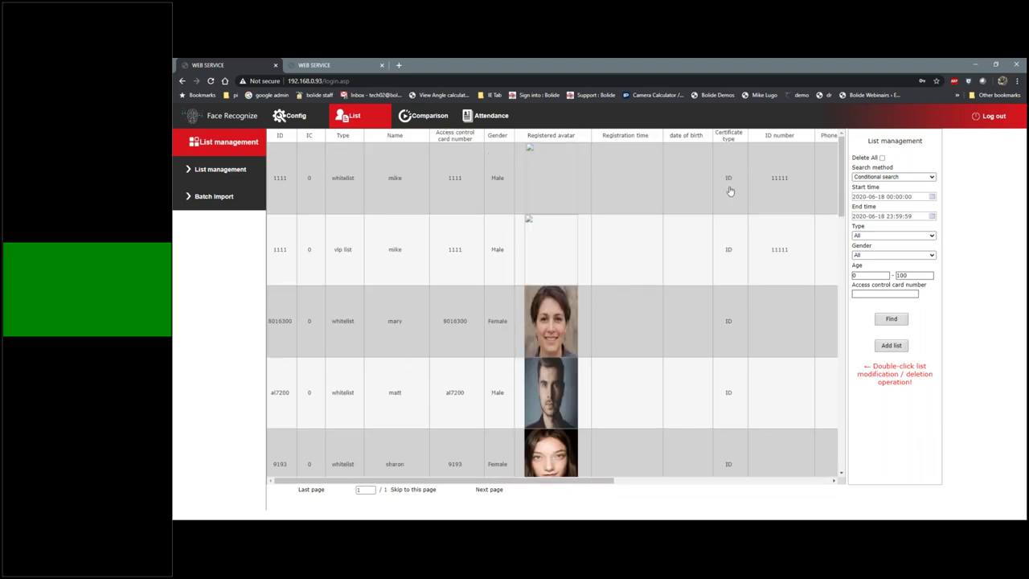
{"action": "left_click", "coordinate": [932, 237]}
{"action": "left_click", "coordinate": [955, 258]}
Search the attendance records for 2020-06-18 with attendance status all and query type record
{"action": "left_click", "coordinate": [491, 116]}
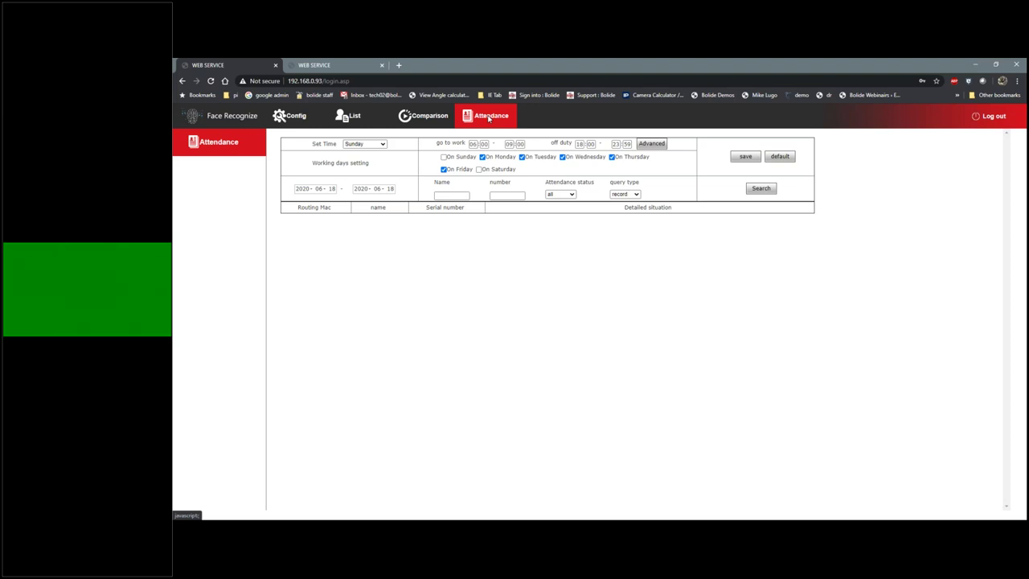
{"action": "left_click", "coordinate": [760, 188]}
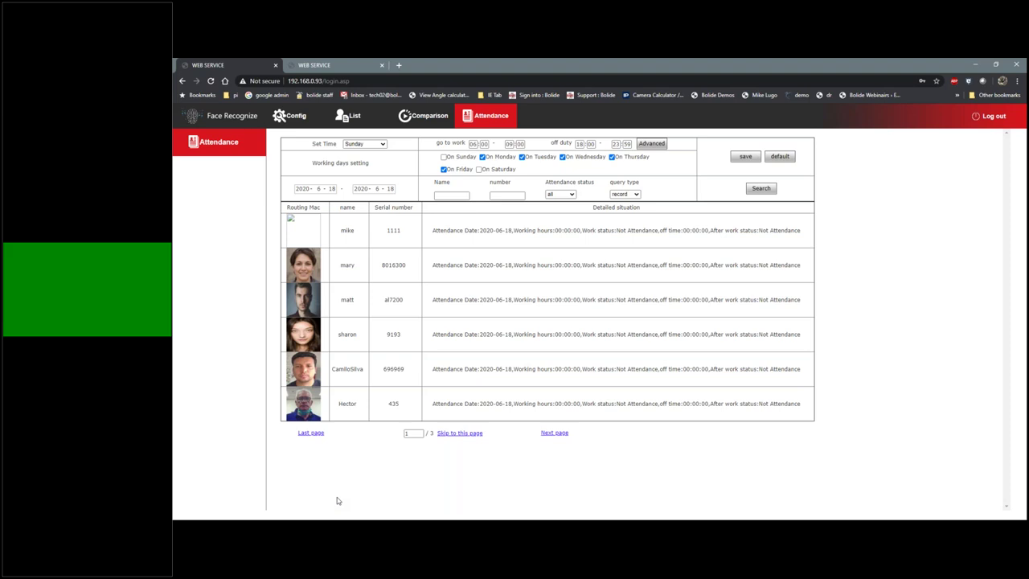
Start a new Whitelist entry in list management with a woman's portrait photo and enter the person's name
{"action": "left_click", "coordinate": [348, 115]}
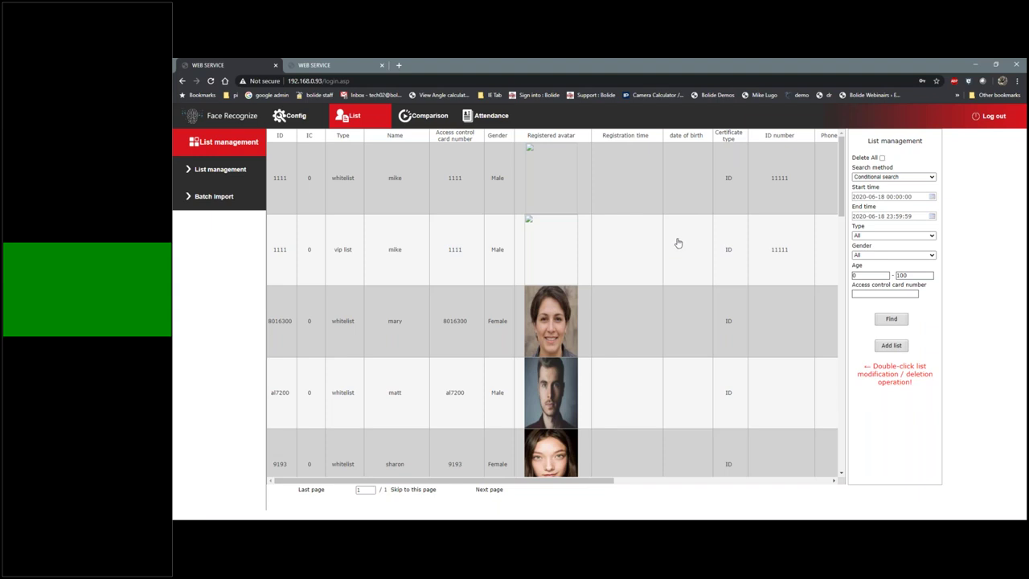
{"action": "left_click", "coordinate": [897, 344]}
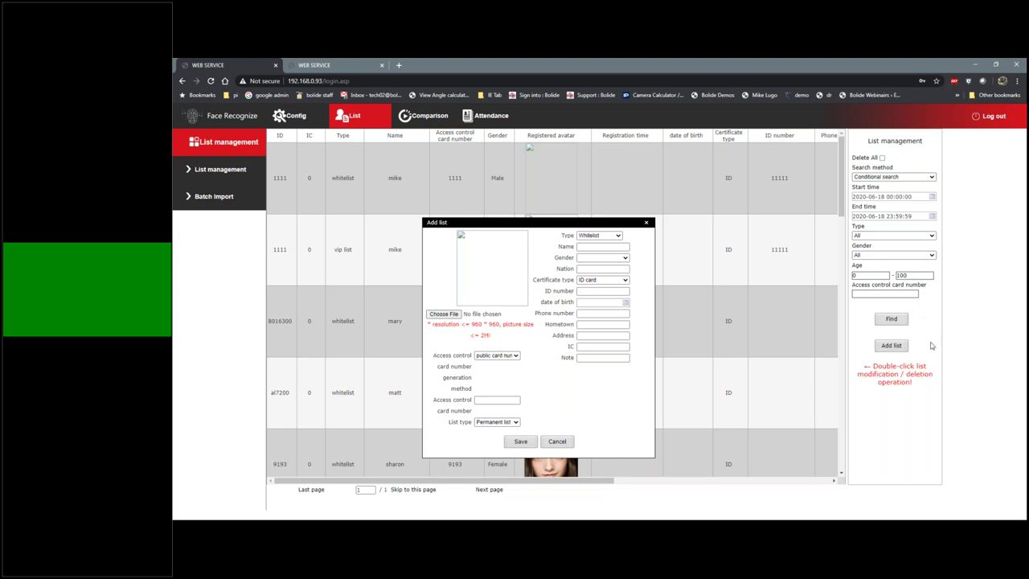
{"action": "left_click", "coordinate": [450, 315]}
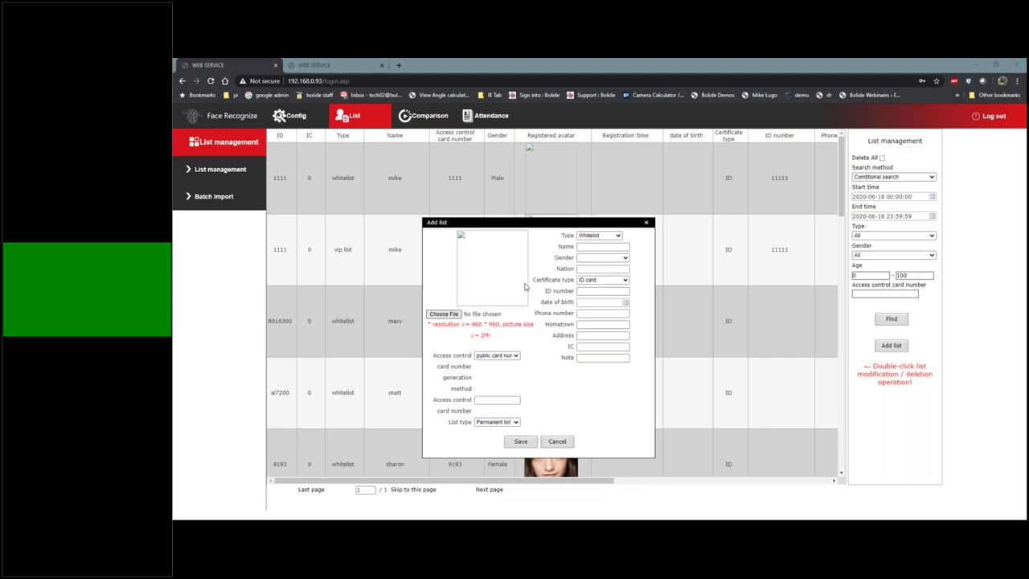
{"action": "left_click", "coordinate": [606, 247]}
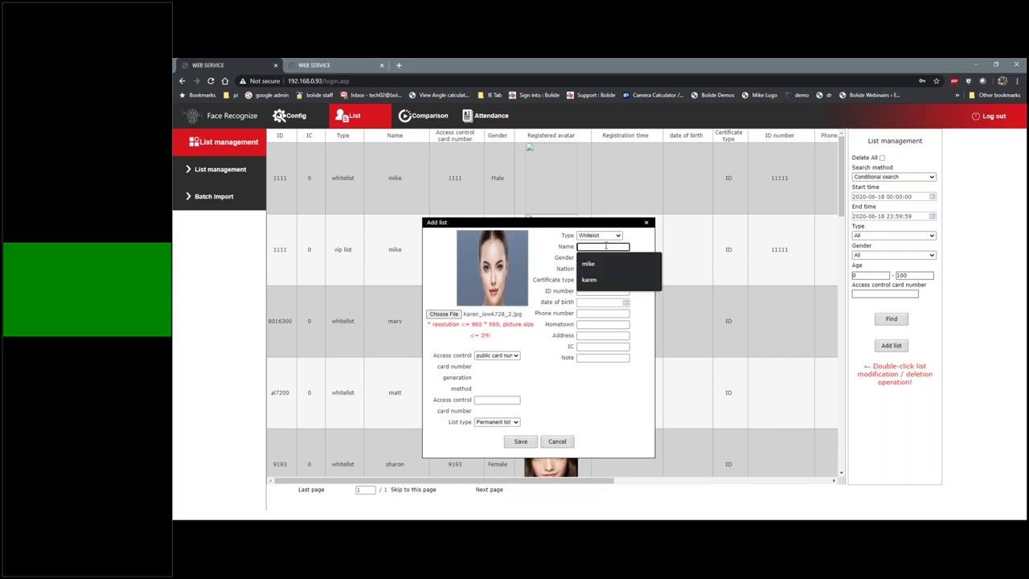
{"action": "left_click", "coordinate": [612, 280]}
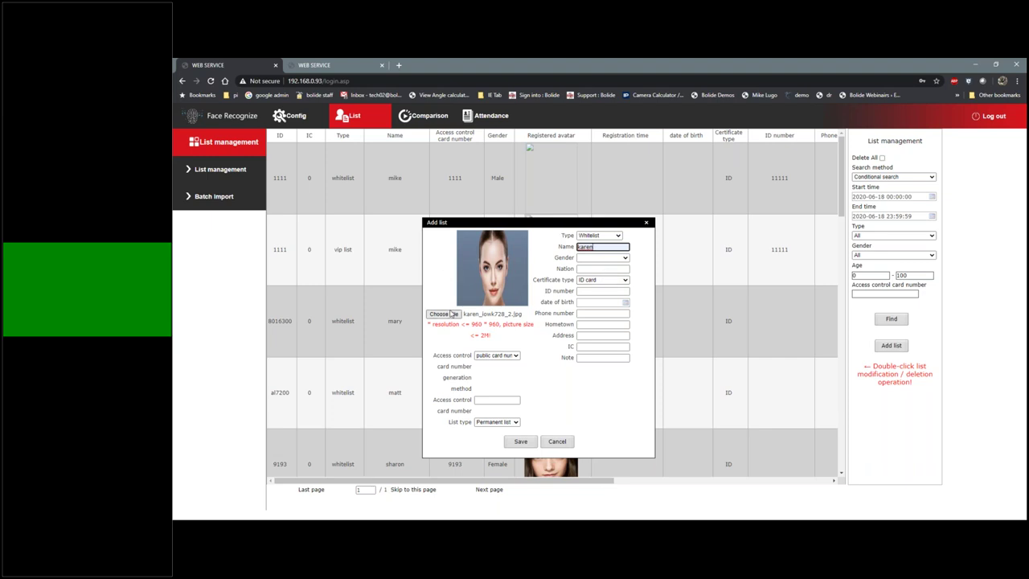
{"action": "left_click", "coordinate": [445, 313]}
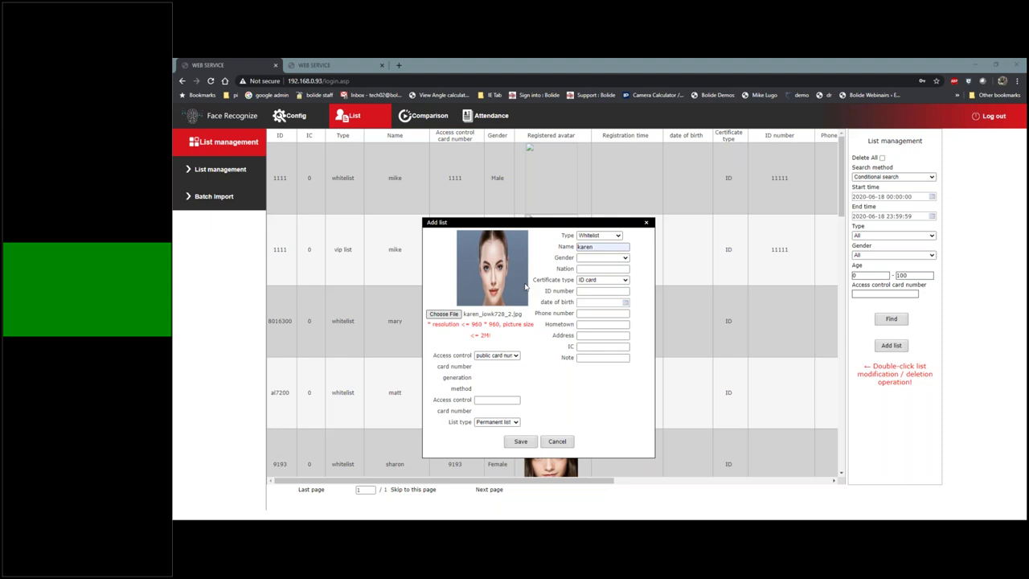
{"action": "key", "text": "Escape"}
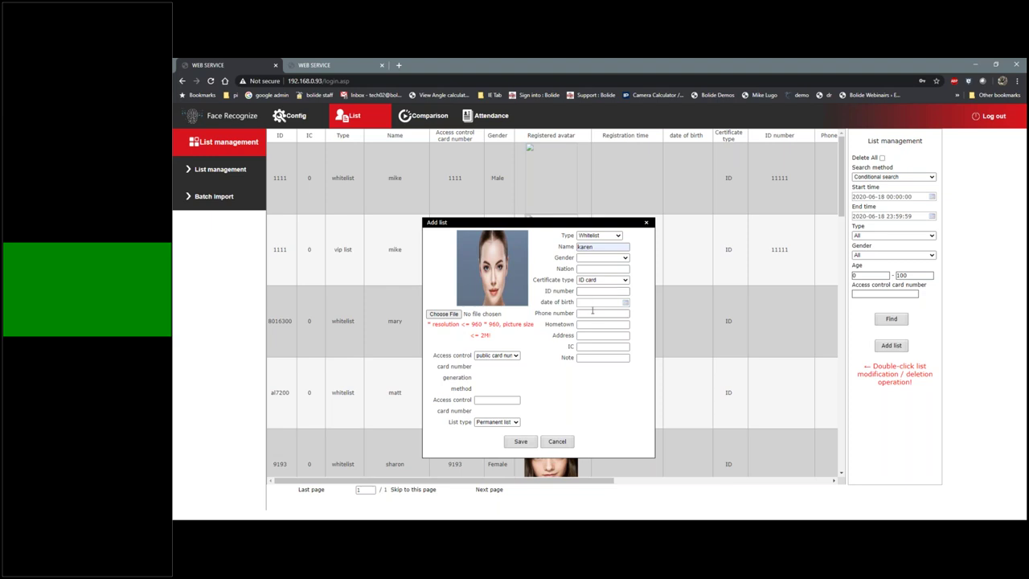
Enter the person's ID number, set Gender to Female and try to save the new list entry
{"action": "left_click", "coordinate": [598, 291]}
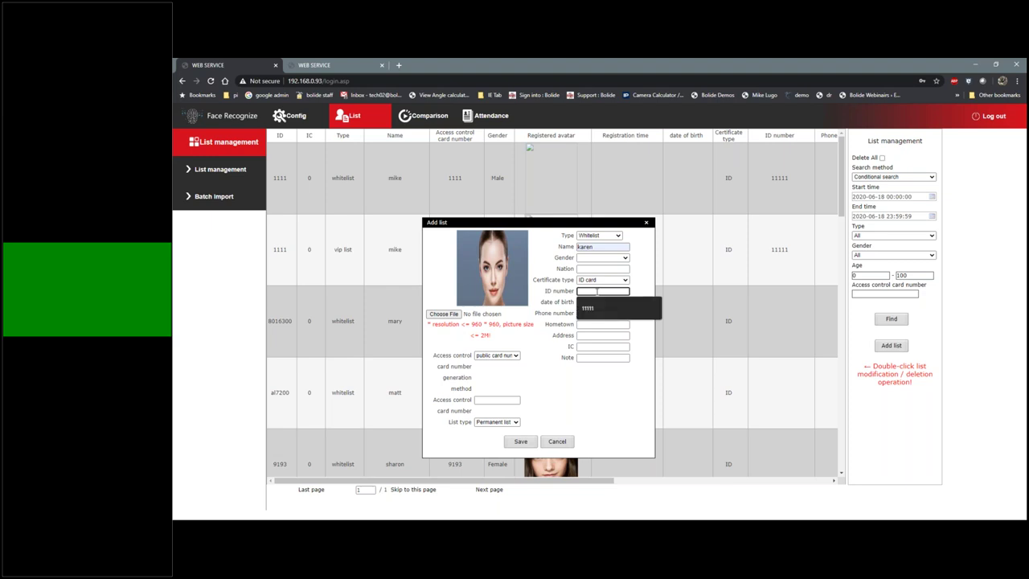
{"action": "type", "text": "222222"}
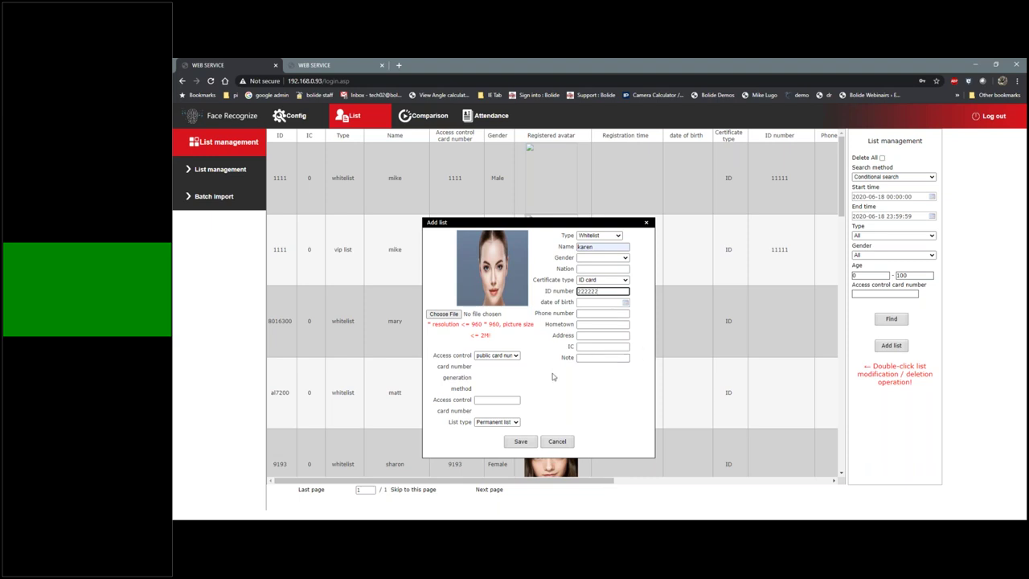
{"action": "left_click", "coordinate": [625, 258]}
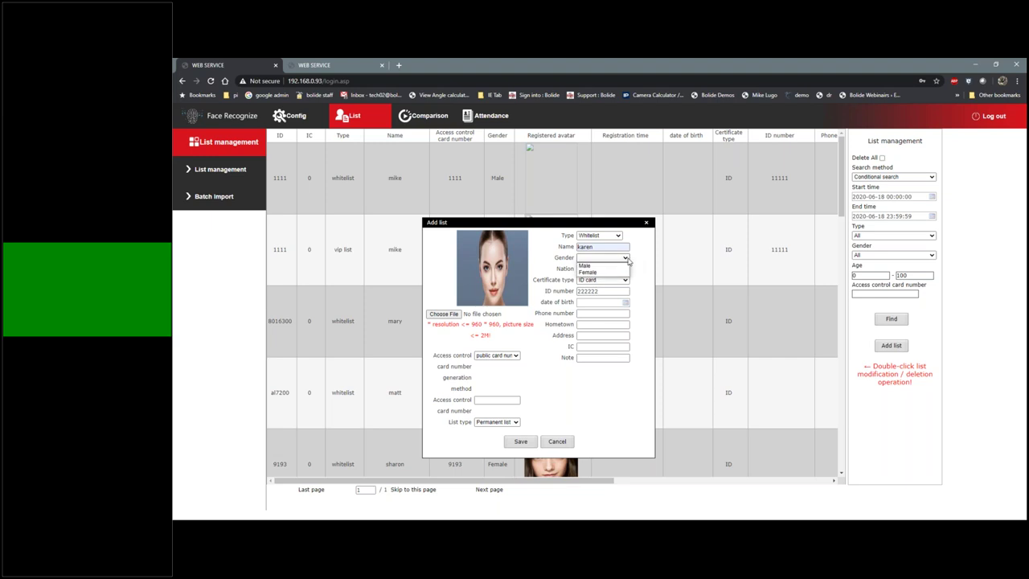
{"action": "left_click", "coordinate": [619, 272]}
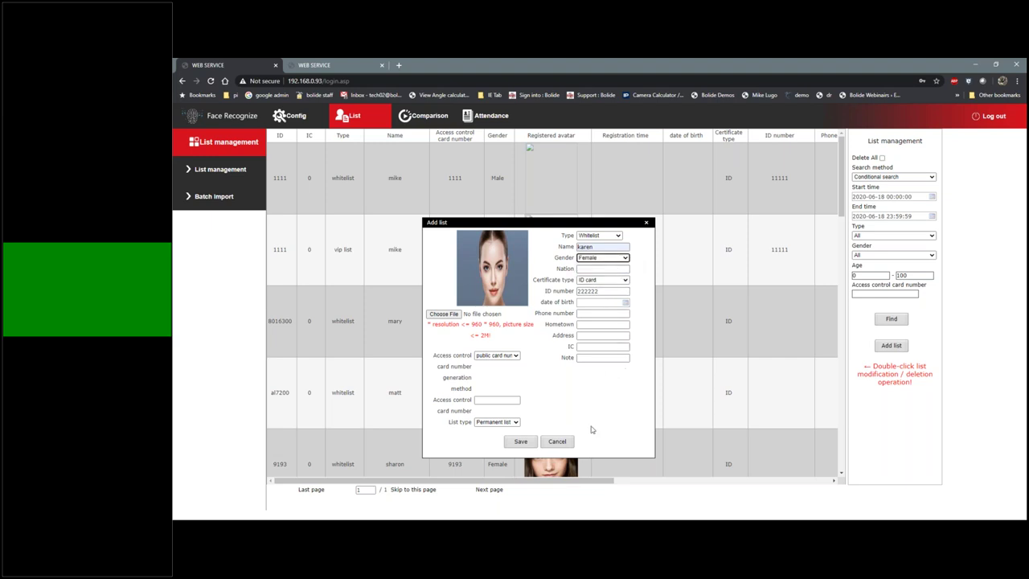
{"action": "left_click", "coordinate": [521, 442]}
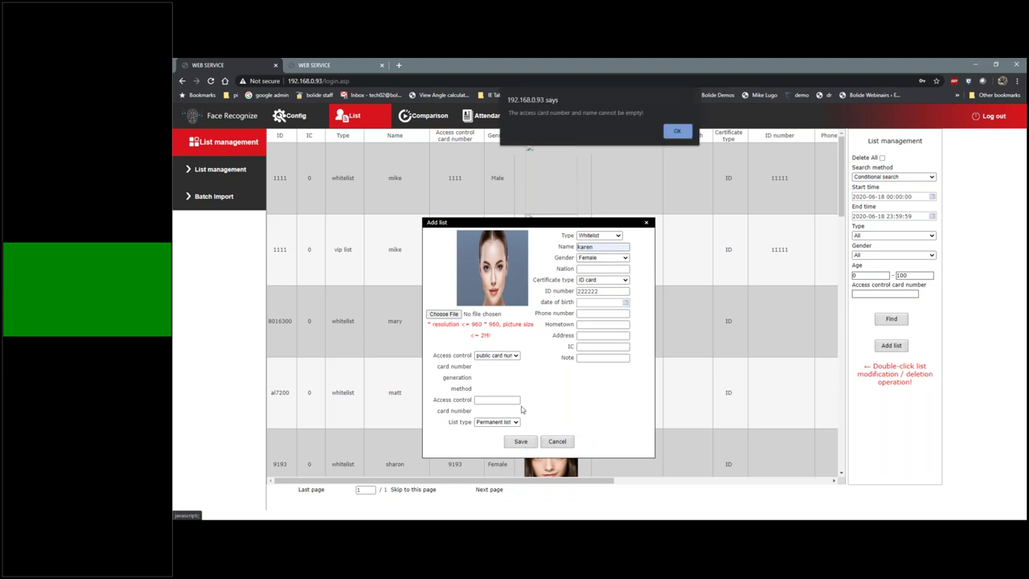
{"action": "left_click", "coordinate": [677, 131]}
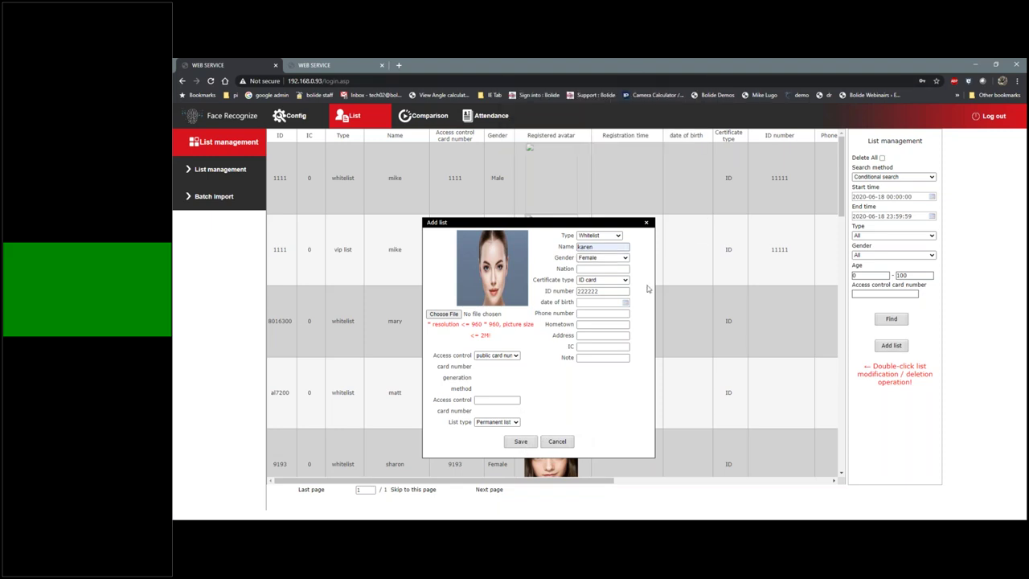
Set IC to 0, fill in the phone number, hometown and access control card number, and try to save the entry
{"action": "left_click", "coordinate": [599, 346]}
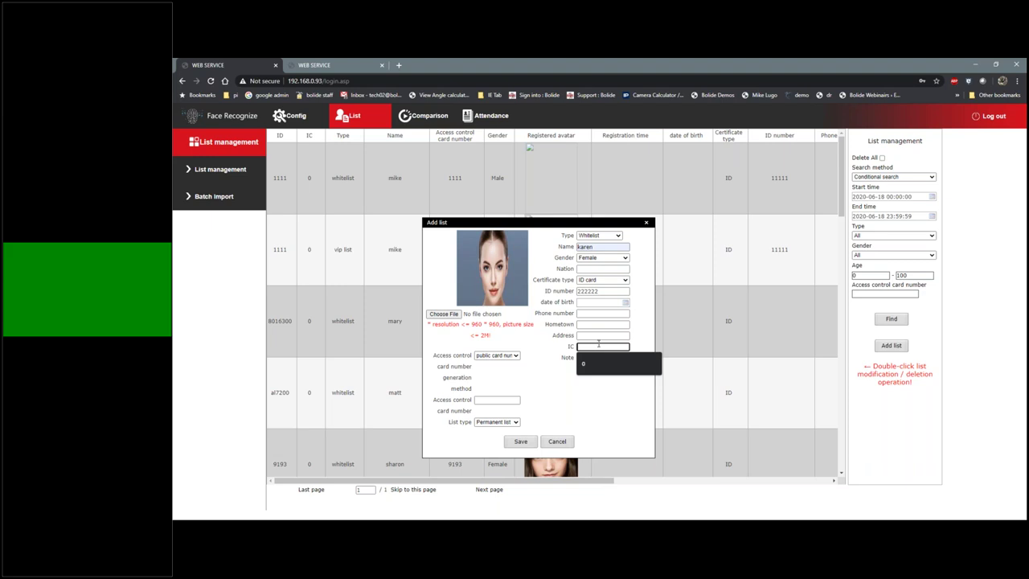
{"action": "left_click", "coordinate": [595, 364]}
{"action": "left_click", "coordinate": [603, 313]}
{"action": "type", "text": "0000"}
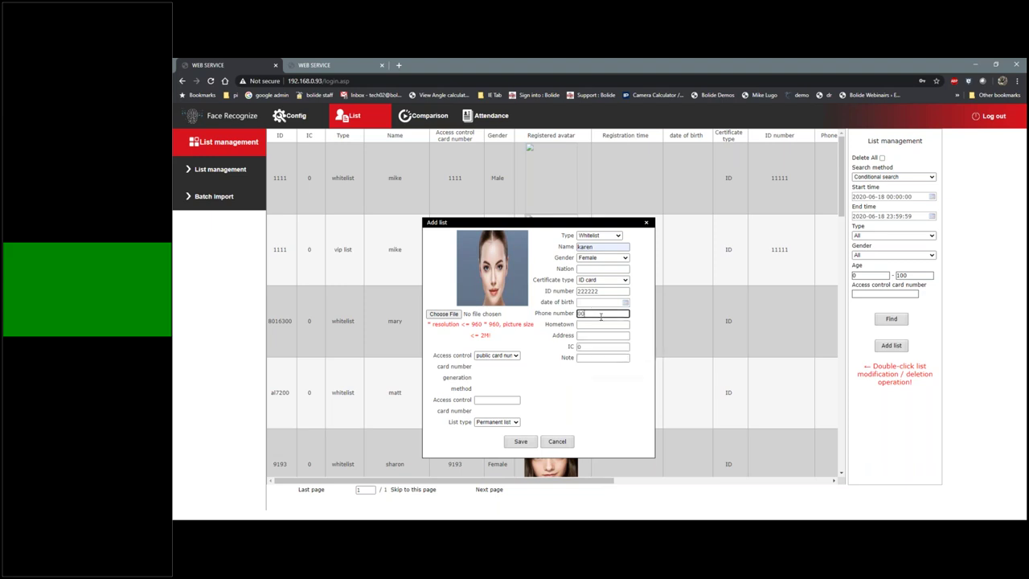
{"action": "left_click", "coordinate": [605, 324]}
{"action": "type", "text": "0000"}
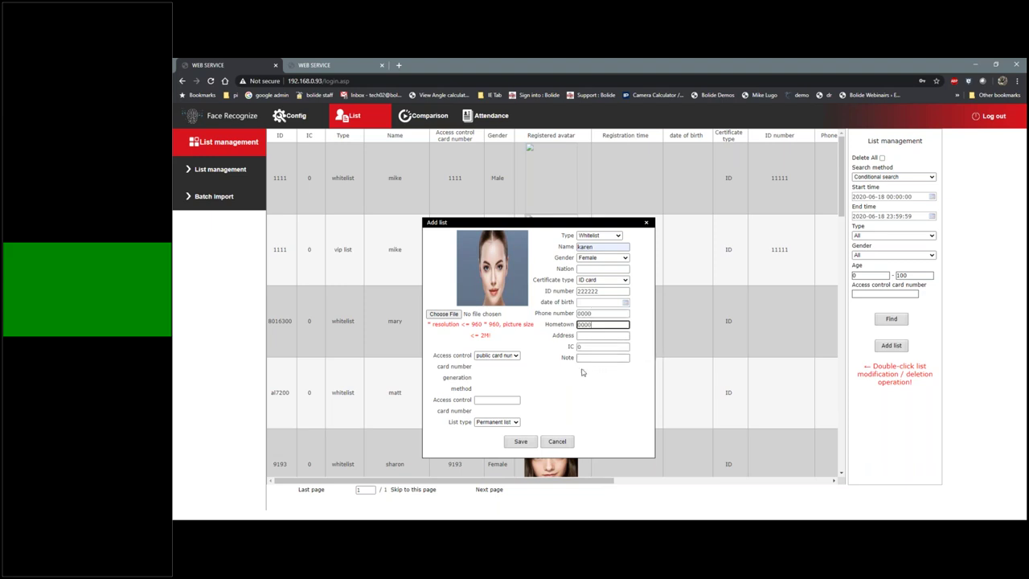
{"action": "left_click", "coordinate": [497, 400]}
{"action": "type", "text": "00000"}
{"action": "left_click", "coordinate": [521, 441]}
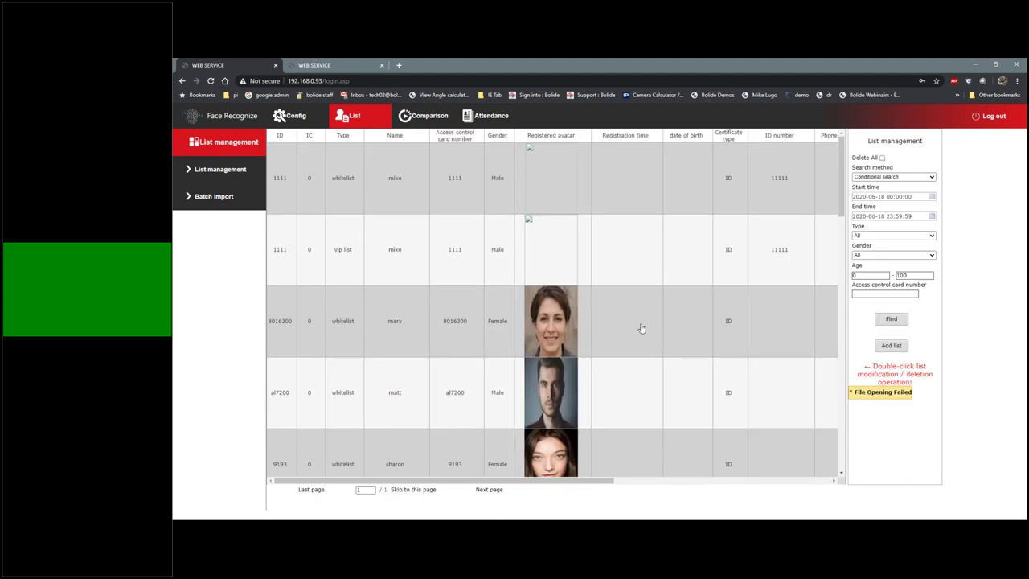
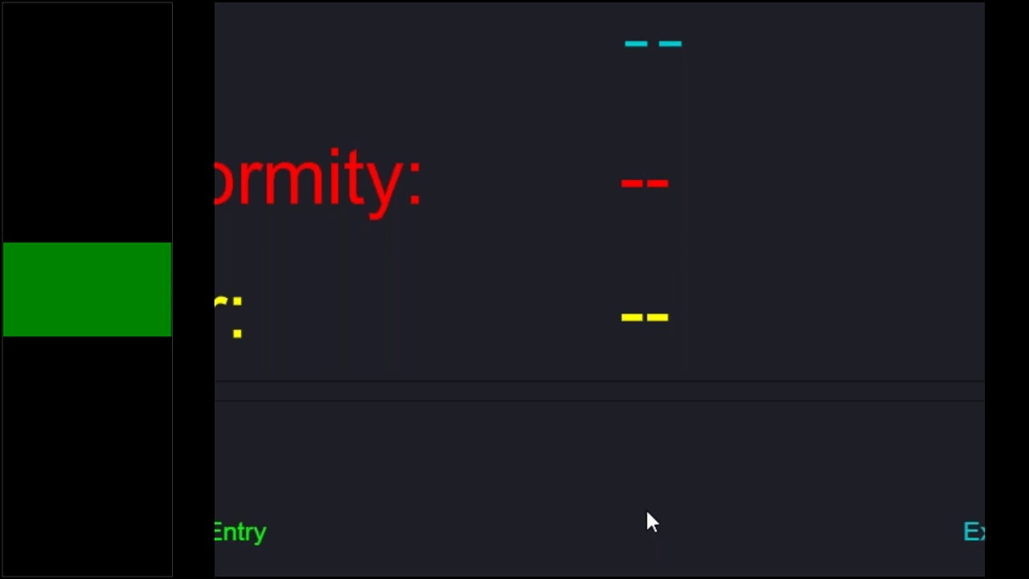
Switch to the Bolide desktop client and examine its Main Page and the live preview of 192.168.1.88
{"action": "right_click", "coordinate": [253, 243]}
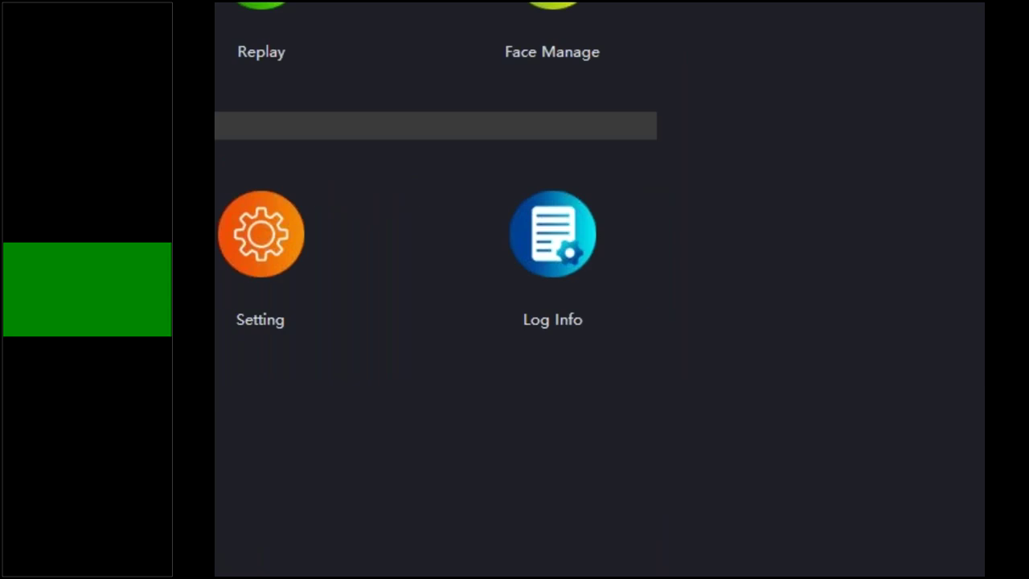
{"action": "key", "text": "Escape"}
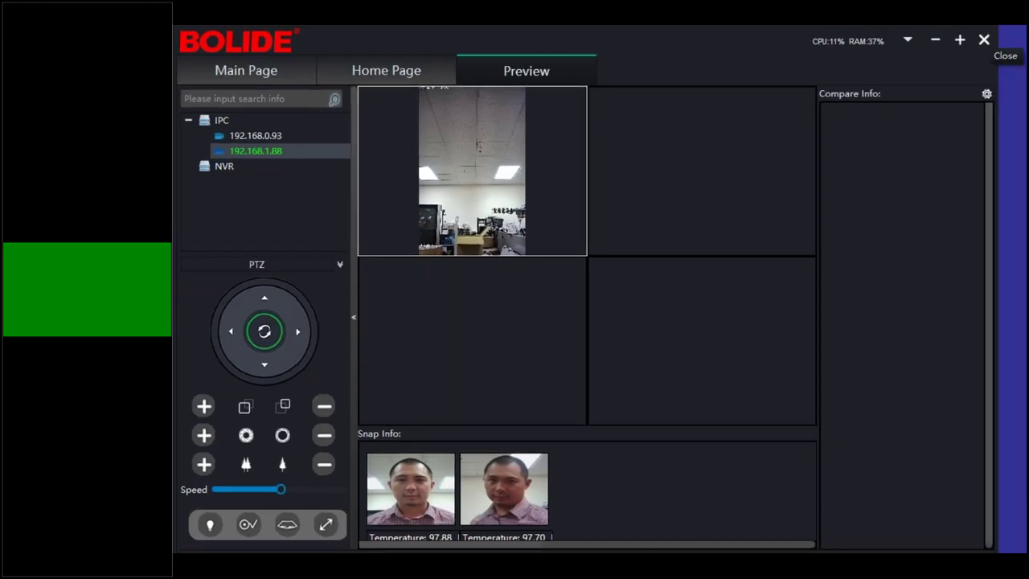
{"action": "mouse_move", "coordinate": [800, 106]}
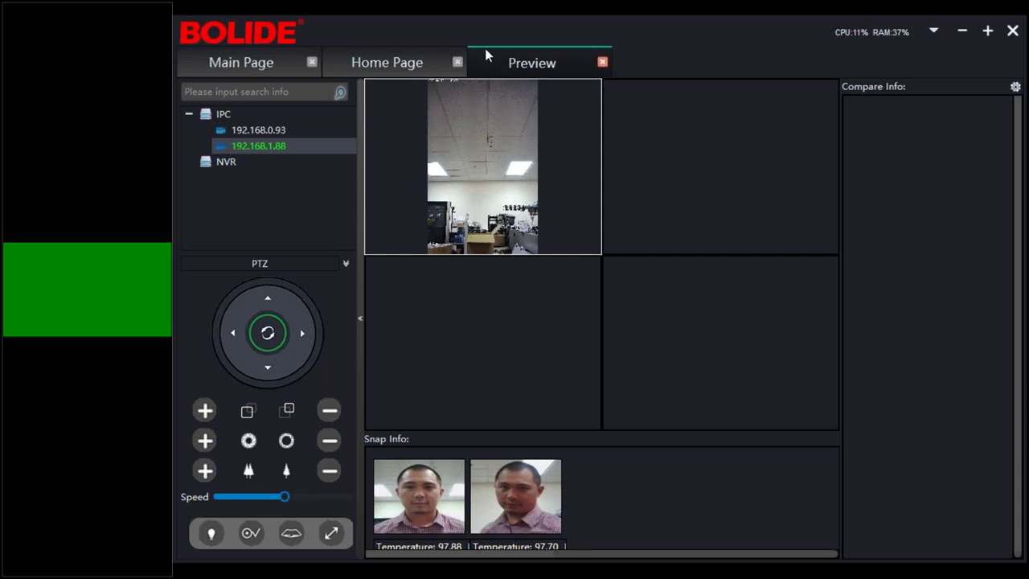
{"action": "left_click", "coordinate": [238, 69]}
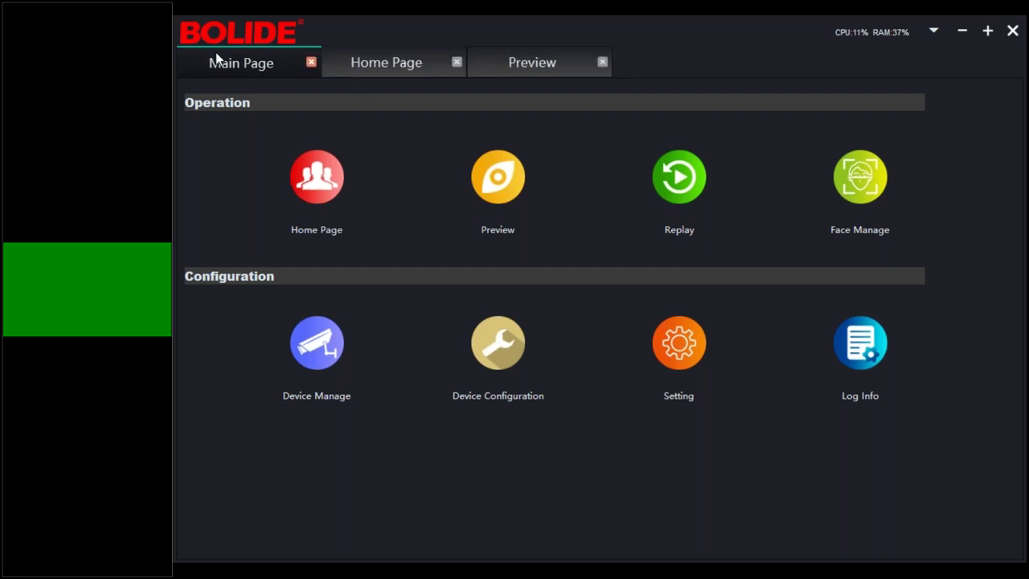
{"action": "left_click", "coordinate": [526, 69]}
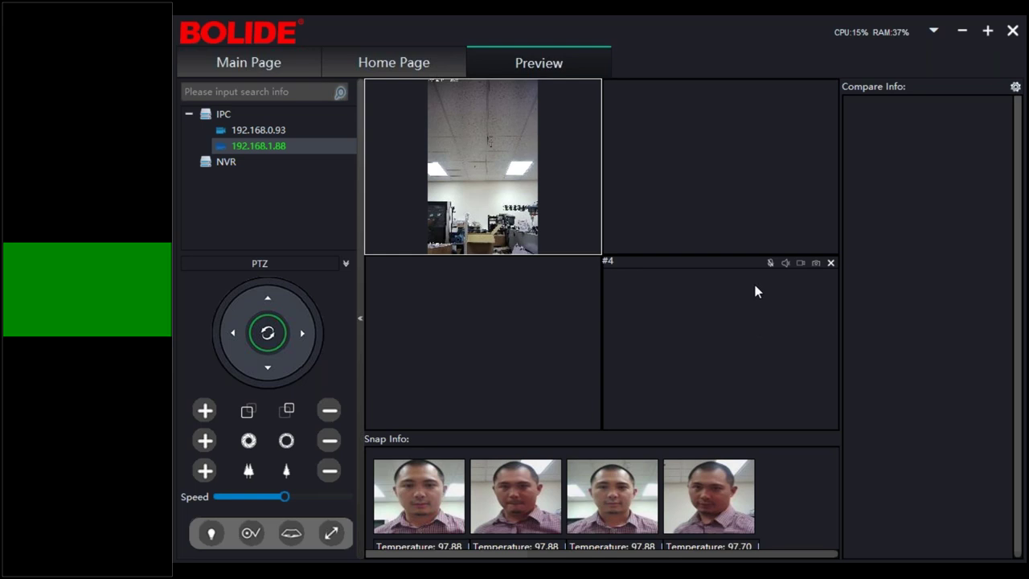
Open Device Manage and examine the added devices 192.168.0.93 and 192.168.1.88 and the network search list
{"action": "left_click", "coordinate": [268, 63]}
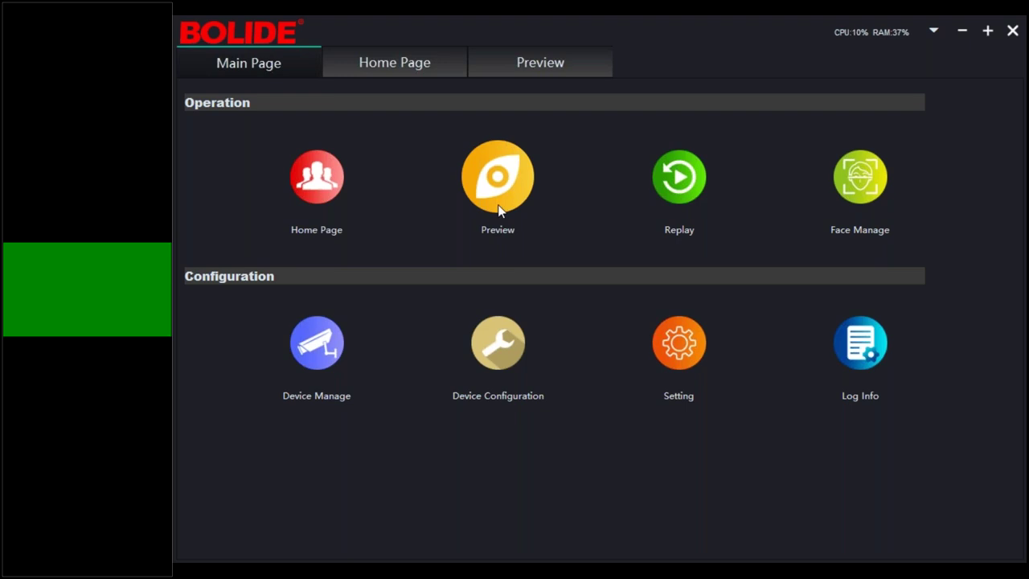
{"action": "left_click", "coordinate": [350, 370]}
{"action": "left_click", "coordinate": [683, 169]}
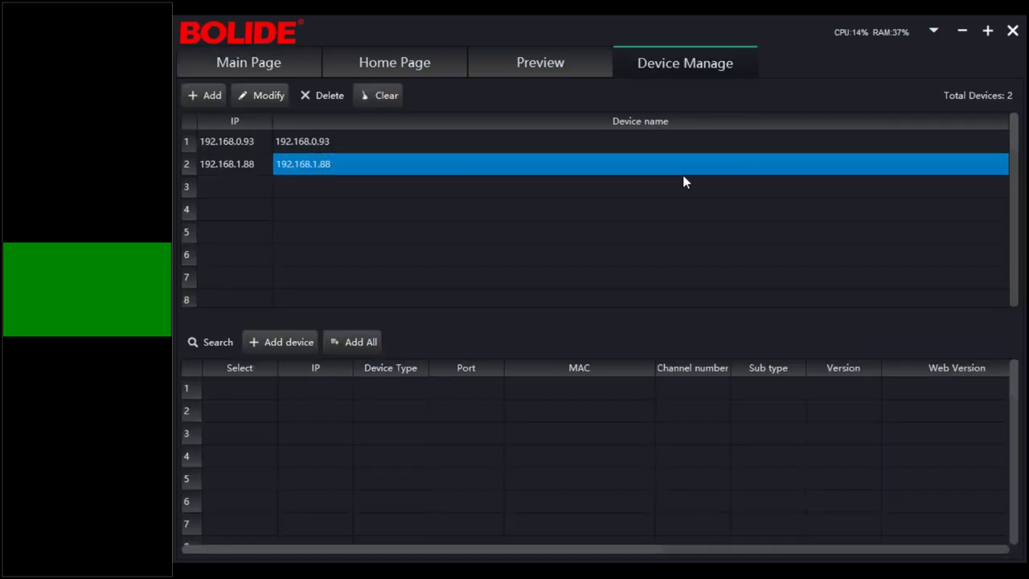
{"action": "left_click", "coordinate": [681, 185]}
{"action": "left_click", "coordinate": [655, 172]}
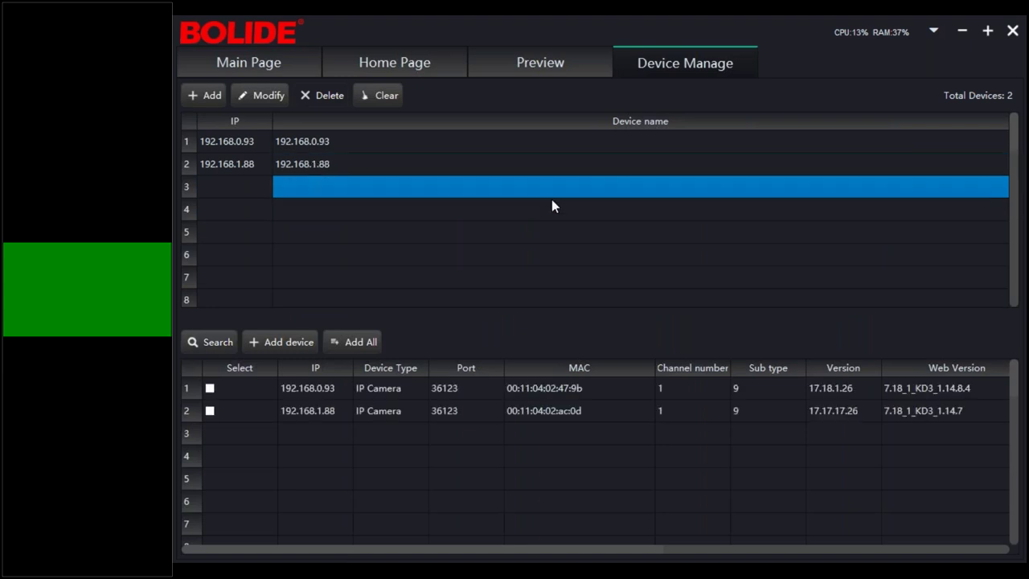
{"action": "left_click", "coordinate": [288, 410]}
{"action": "left_click", "coordinate": [277, 159]}
{"action": "left_click_drag", "start_coordinate": [343, 166], "coordinate": [408, 231]}
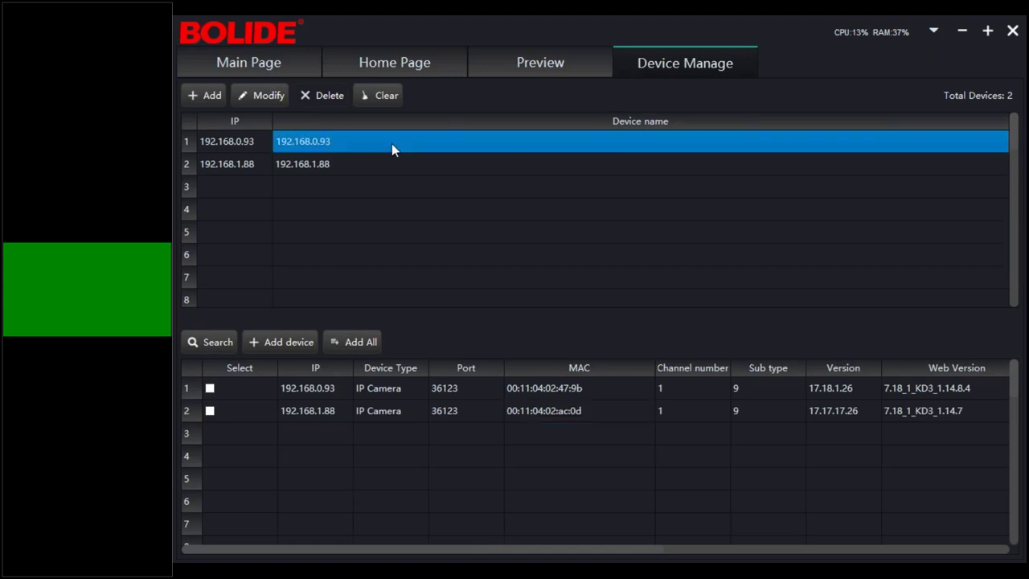
Look over the added devices 192.168.0.93 and 192.168.1.88 and the live preview, and open Face Manage
{"action": "left_click", "coordinate": [419, 161]}
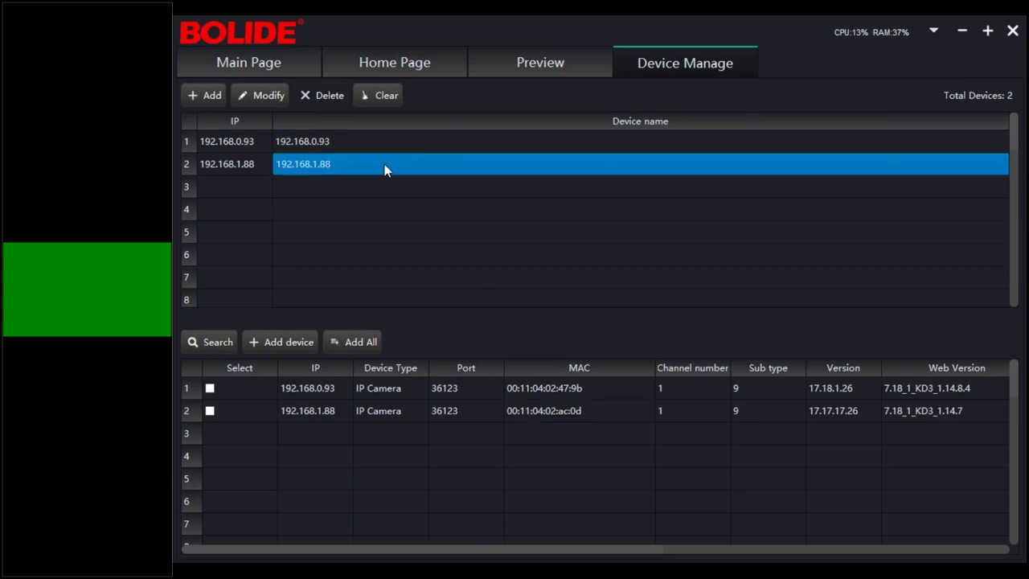
{"action": "left_click", "coordinate": [245, 65]}
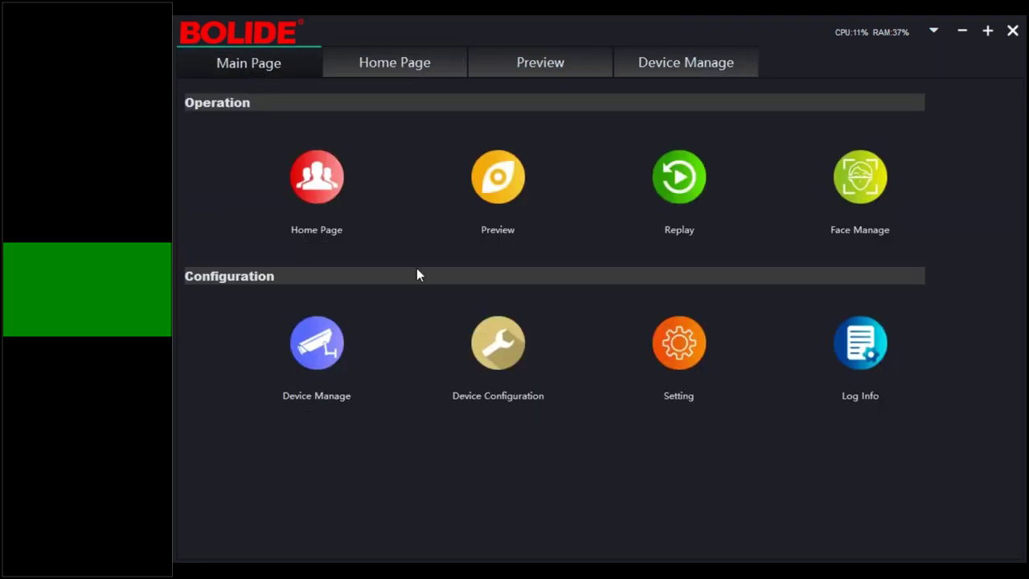
{"action": "left_click", "coordinate": [506, 177]}
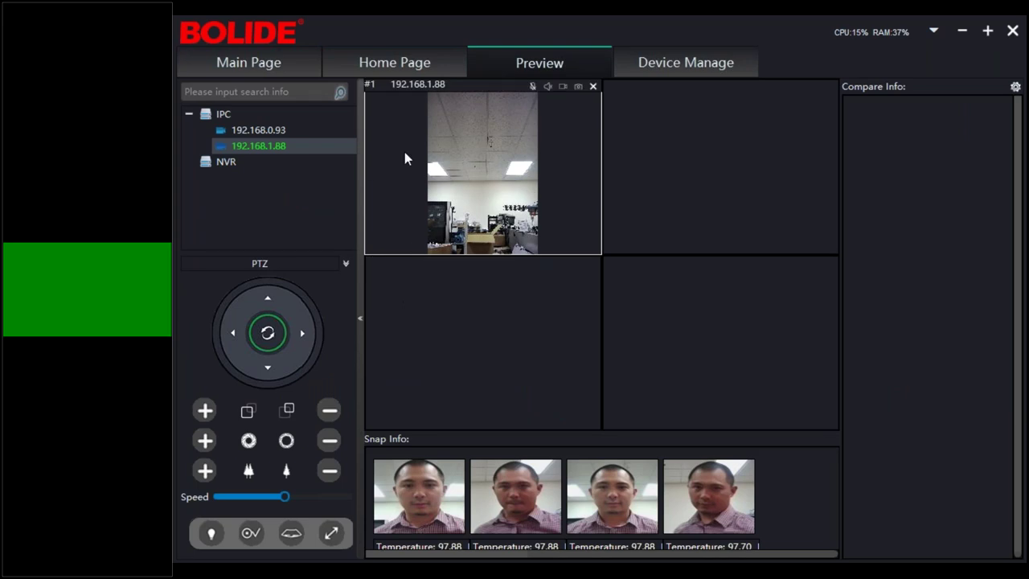
{"action": "left_click", "coordinate": [268, 66]}
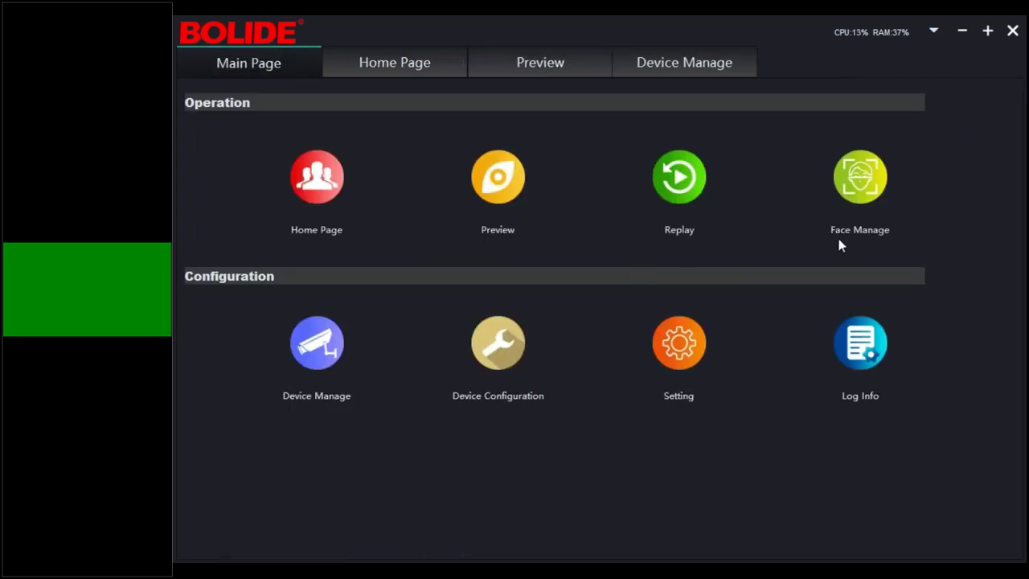
{"action": "left_click", "coordinate": [862, 193]}
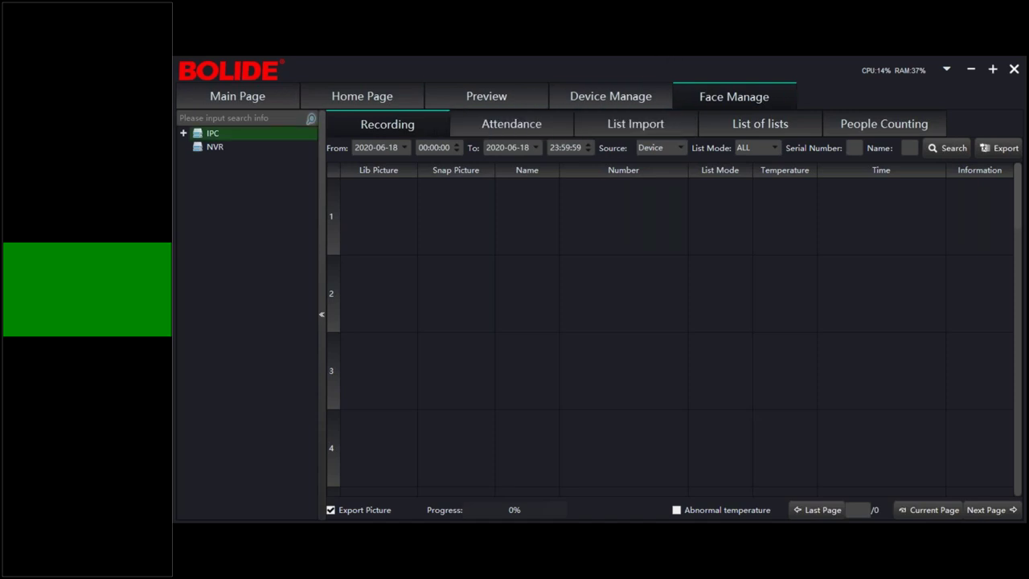
Return to the live preview and switch its layout to 16 screens
{"action": "left_click", "coordinate": [502, 97]}
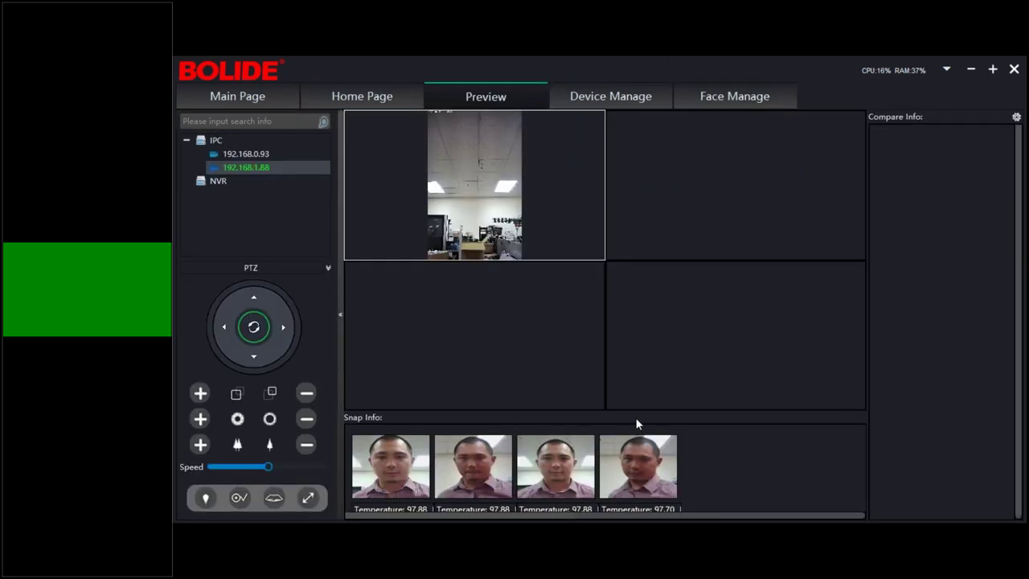
{"action": "right_click", "coordinate": [710, 304]}
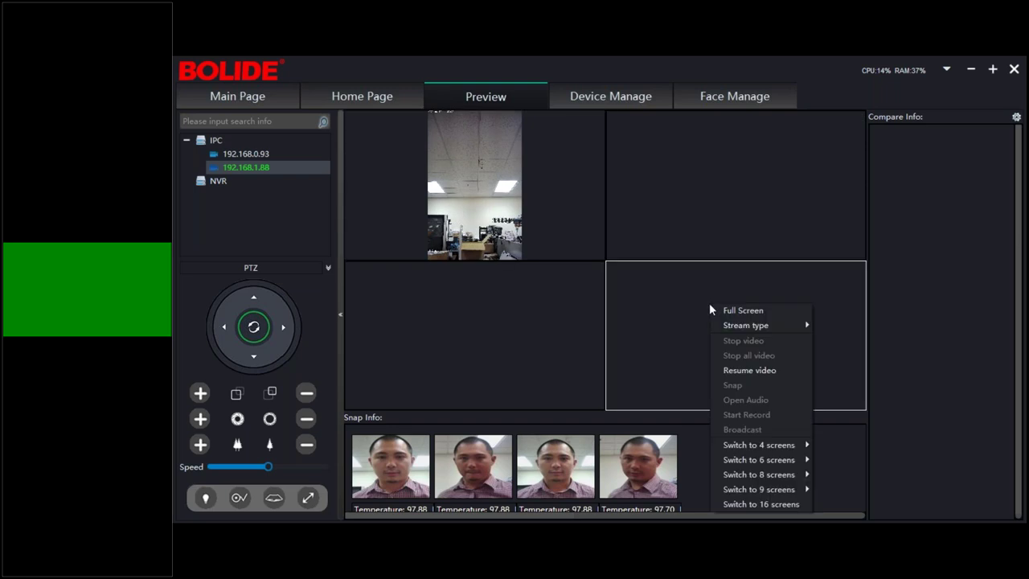
{"action": "left_click", "coordinate": [777, 504]}
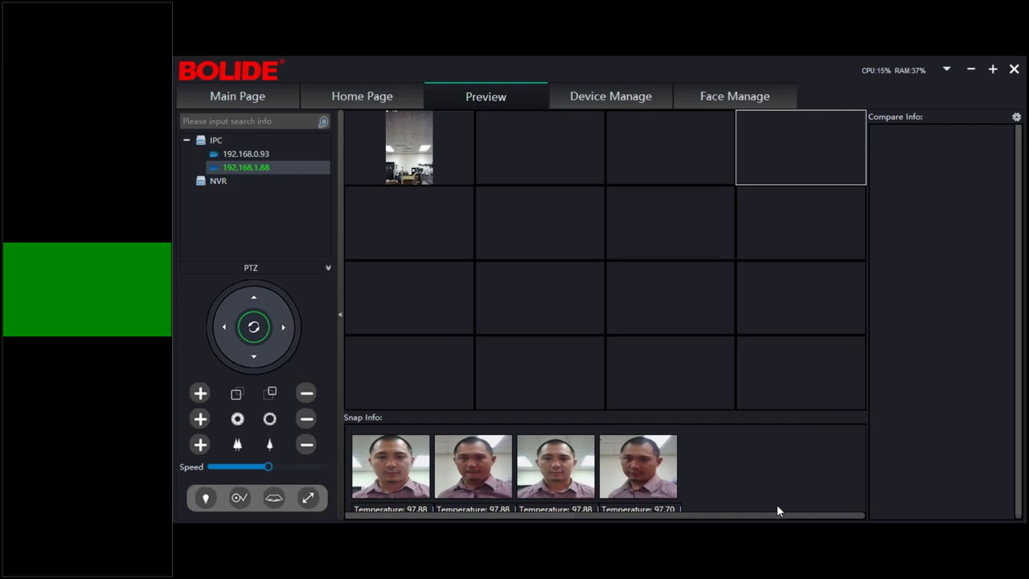
Switch the preview layout to 4 screens showing channels 1-4 and enlarge the 192.168.1.88 video
{"action": "right_click", "coordinate": [396, 163]}
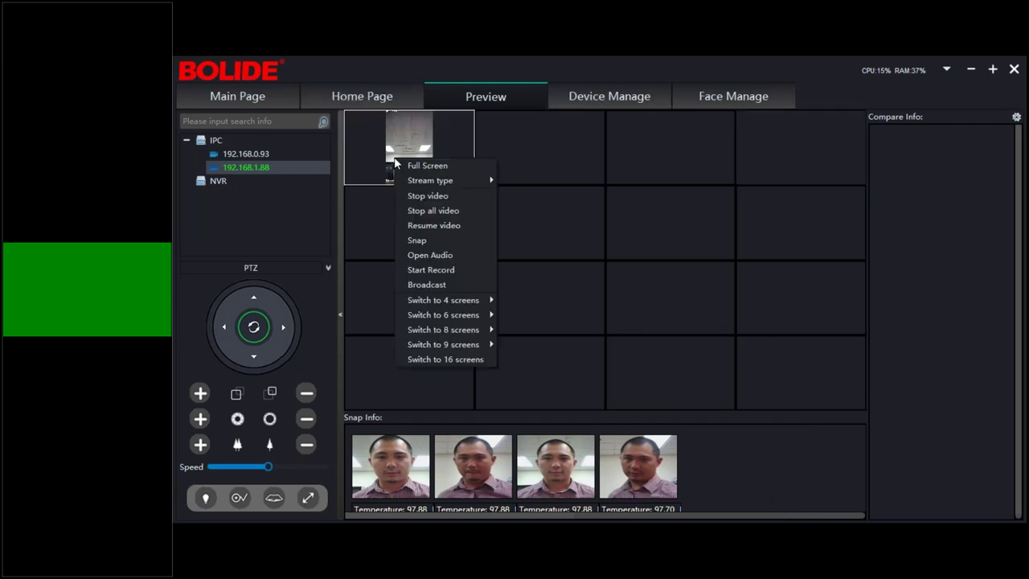
{"action": "mouse_move", "coordinate": [469, 306]}
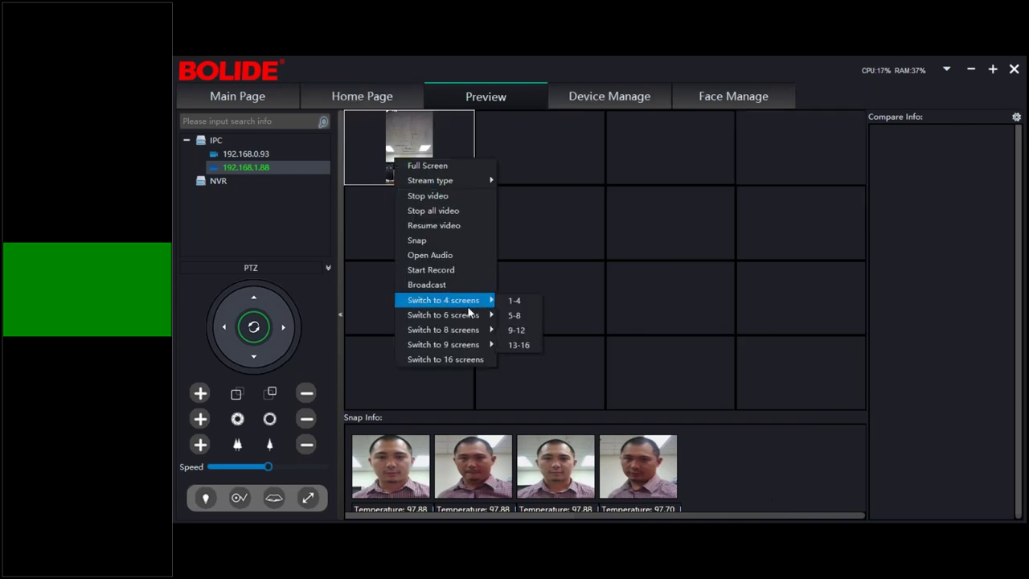
{"action": "left_click", "coordinate": [515, 300]}
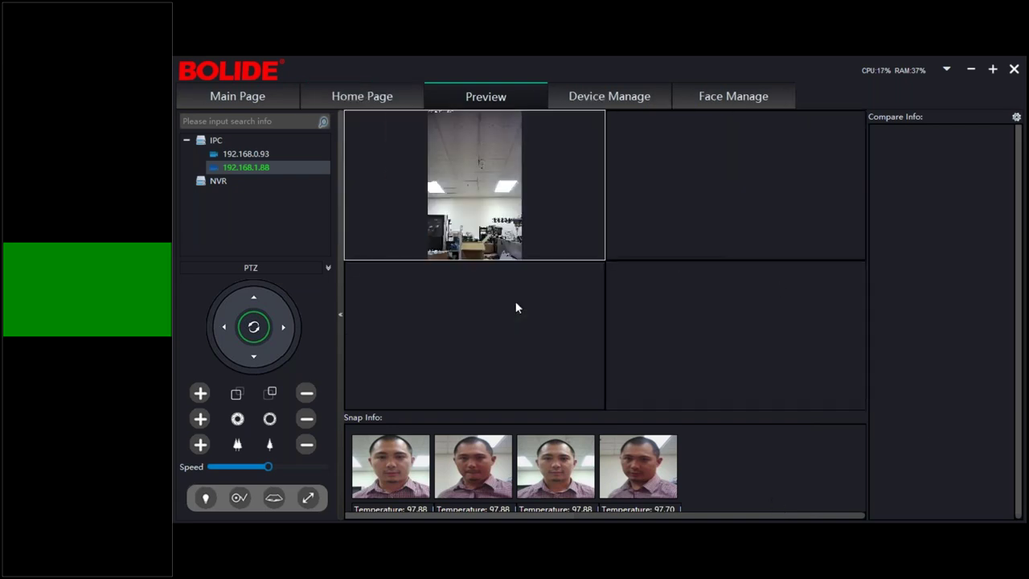
{"action": "double_click", "coordinate": [540, 218]}
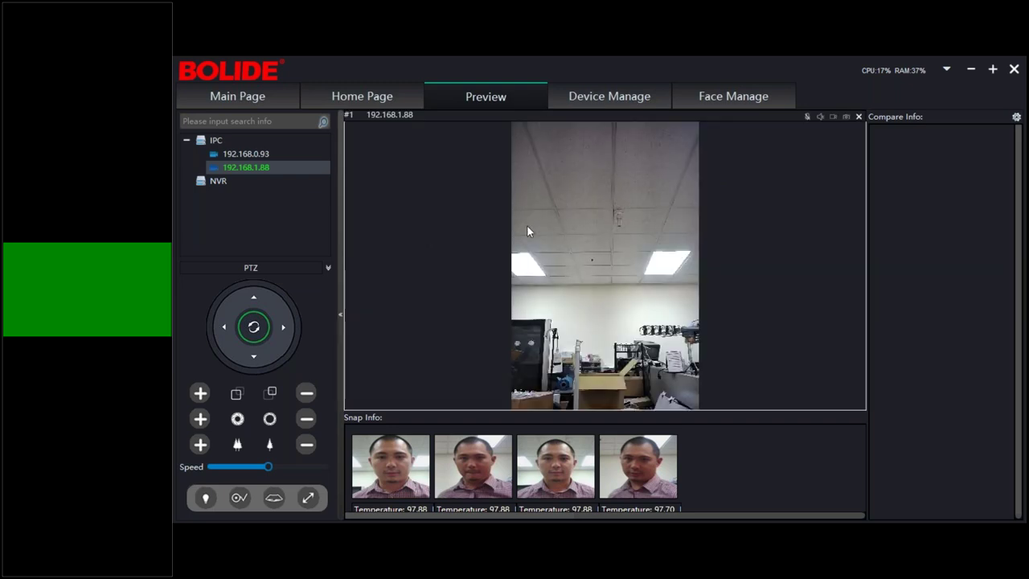
Open List Import in Face Manage with the IPC devices expanded and choose Common as the Import Type
{"action": "left_click", "coordinate": [733, 96]}
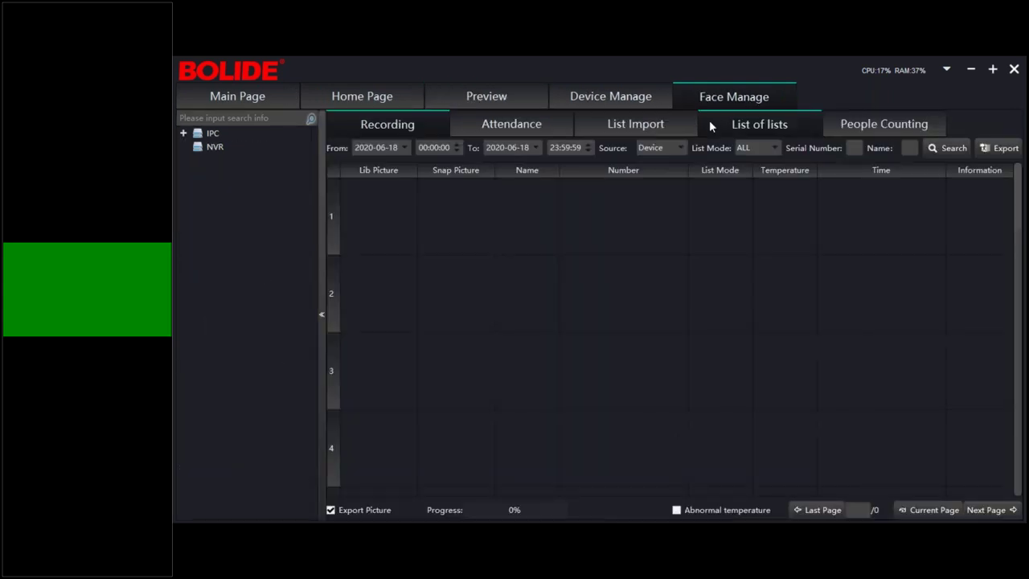
{"action": "left_click", "coordinate": [183, 133]}
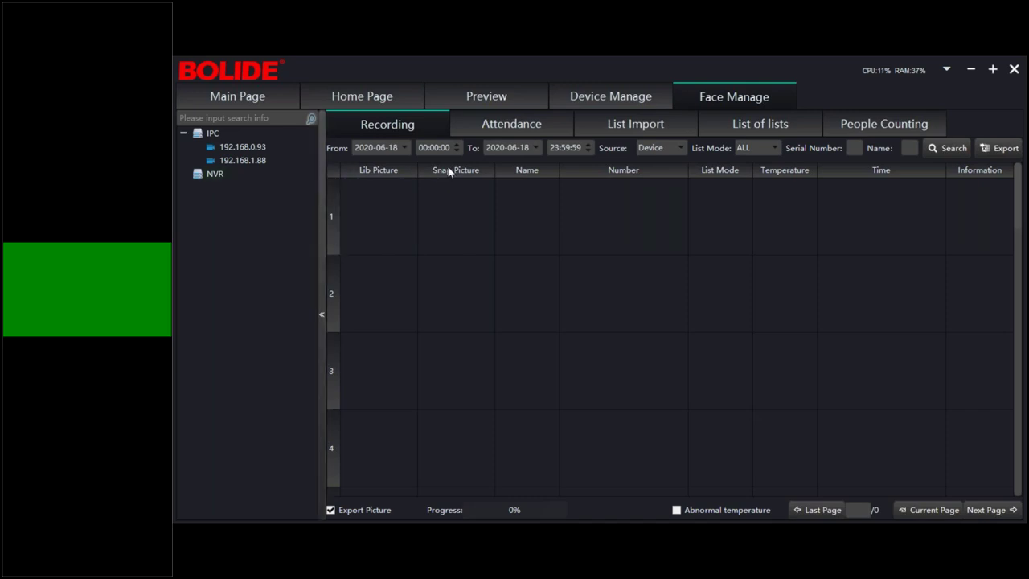
{"action": "left_click", "coordinate": [619, 124]}
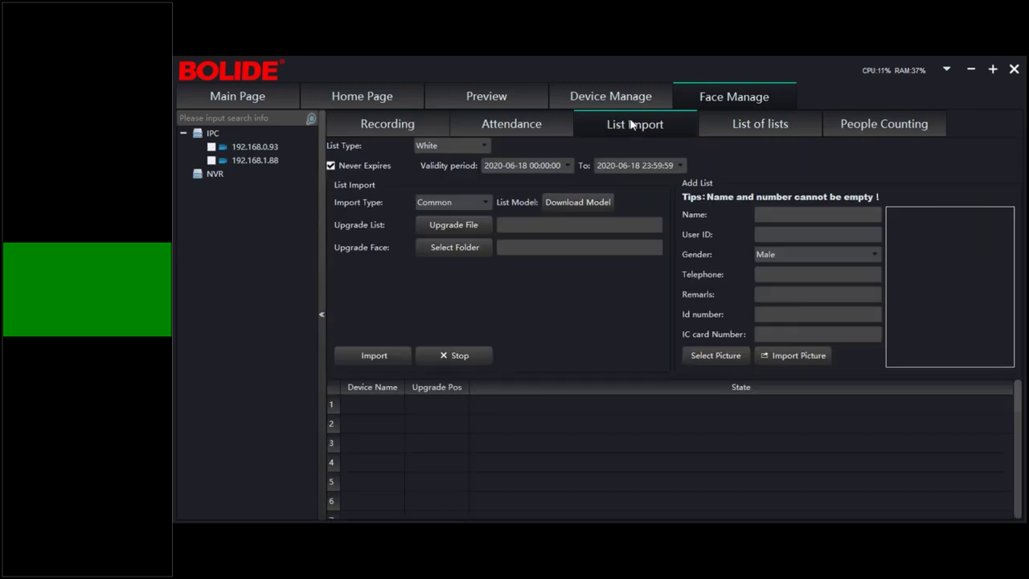
{"action": "left_click", "coordinate": [483, 200]}
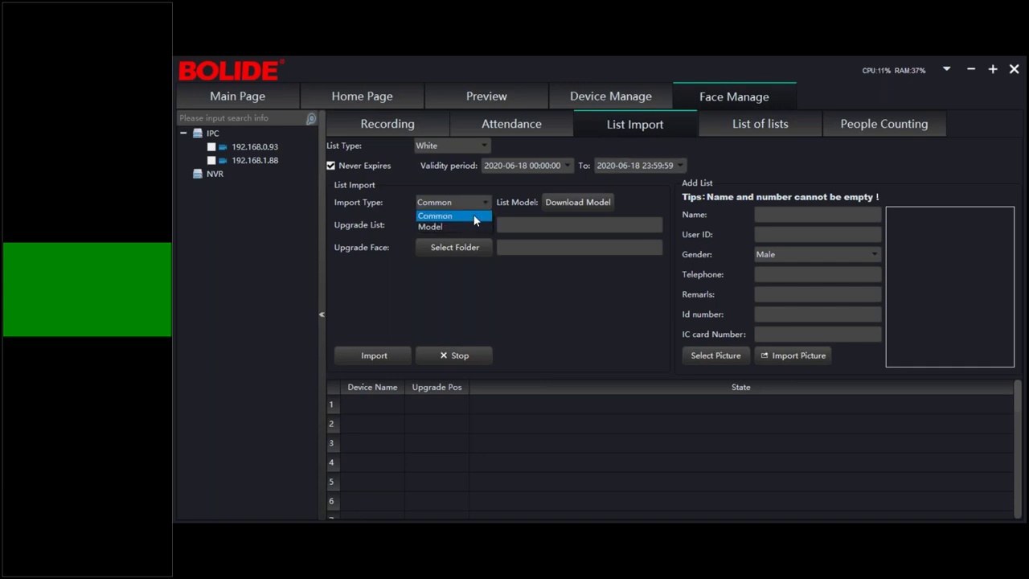
{"action": "left_click", "coordinate": [475, 217]}
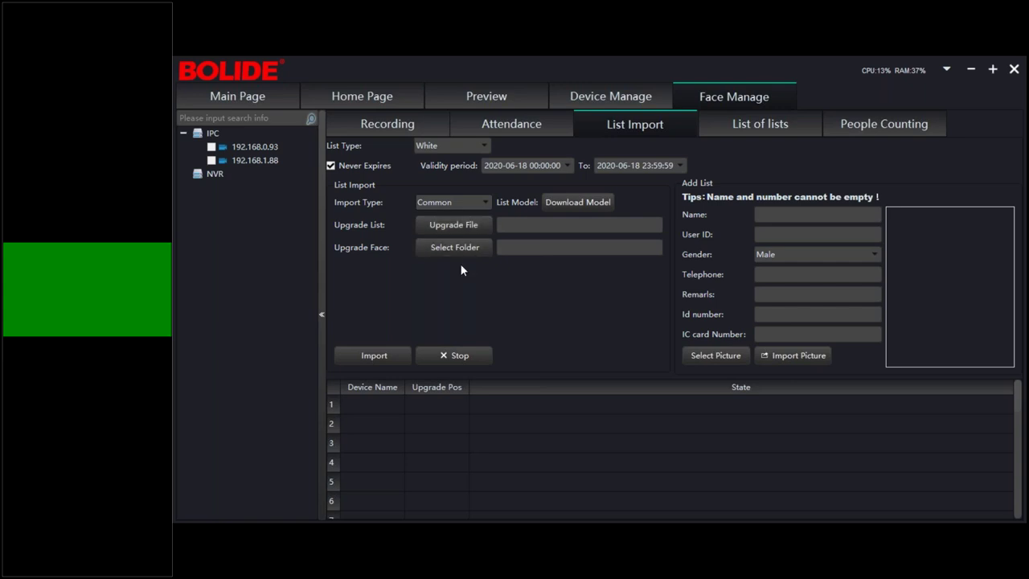
Choose the Desktop folder "ac control" as the Upgrade Face source and try to import it
{"action": "left_click", "coordinate": [468, 249]}
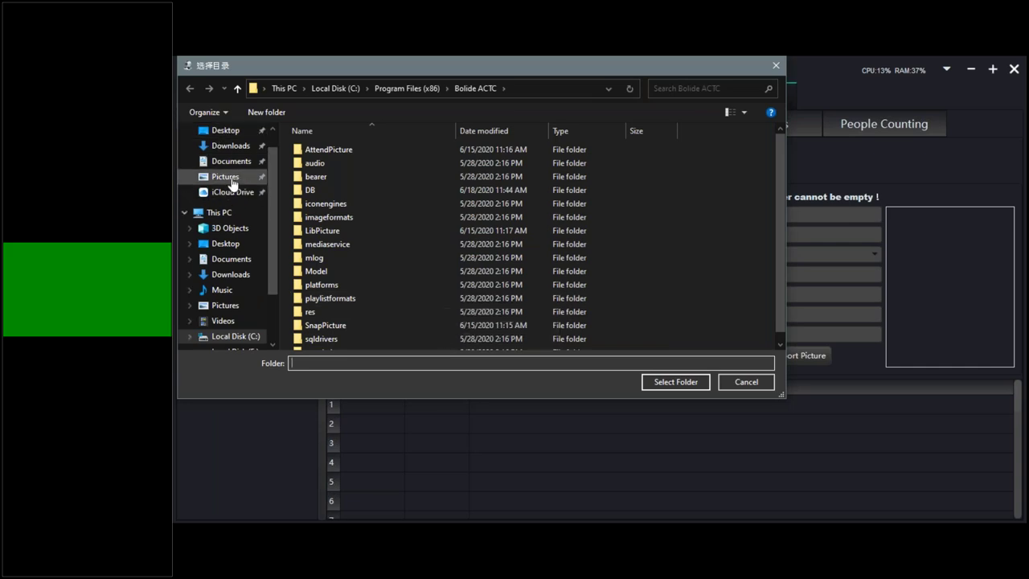
{"action": "scroll", "coordinate": [233, 176], "scroll_direction": "down", "scroll_amount": 4}
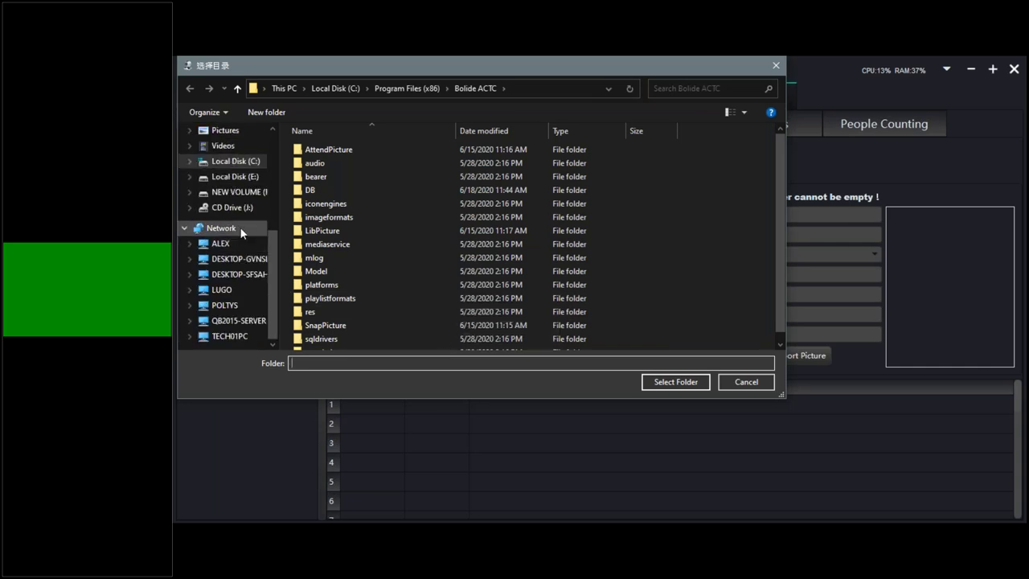
{"action": "scroll", "coordinate": [239, 227], "scroll_direction": "up", "scroll_amount": 3}
{"action": "left_click", "coordinate": [234, 148]}
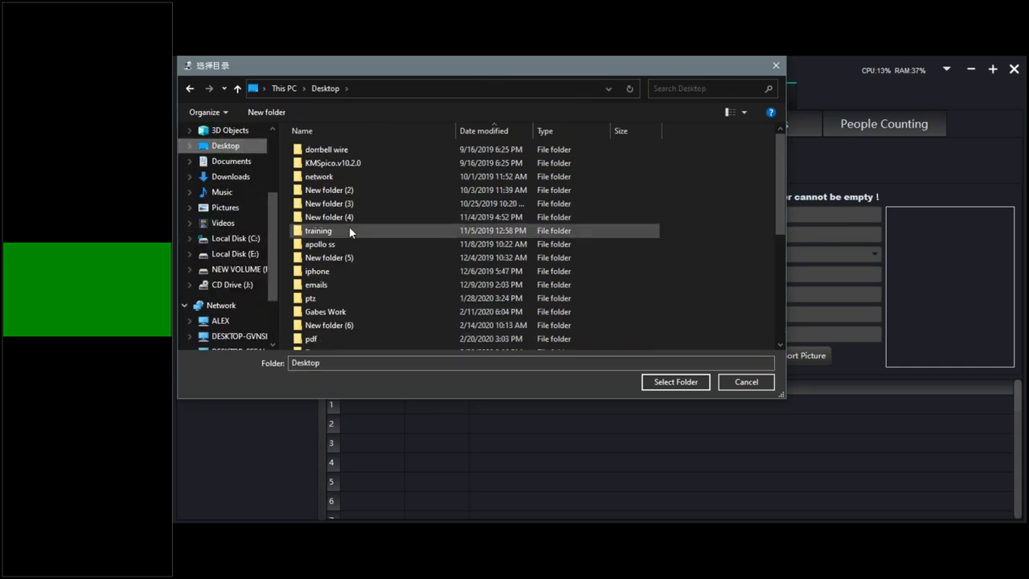
{"action": "scroll", "coordinate": [349, 226], "scroll_direction": "down", "scroll_amount": 5}
{"action": "double_click", "coordinate": [322, 328]}
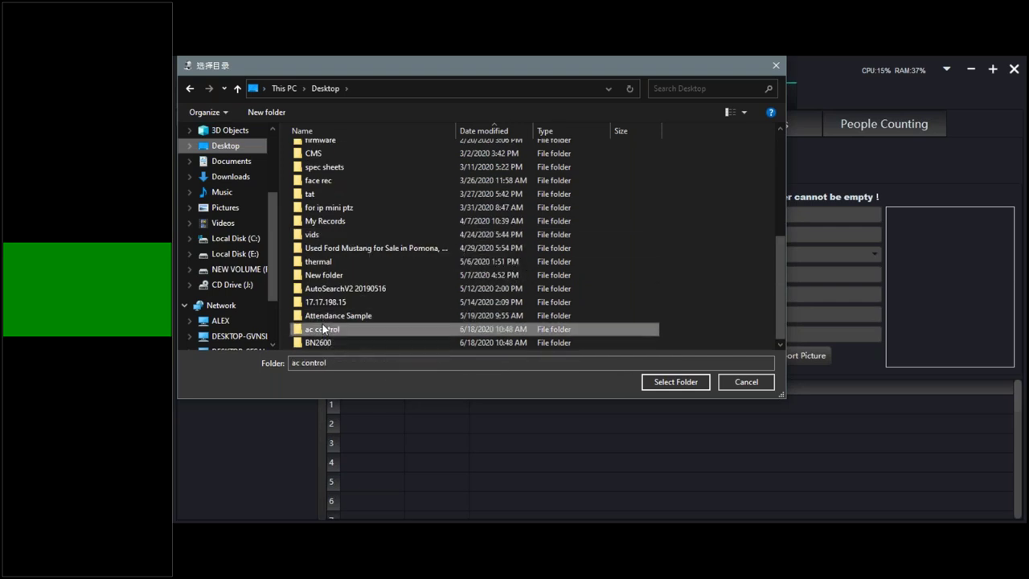
{"action": "left_click", "coordinate": [674, 383]}
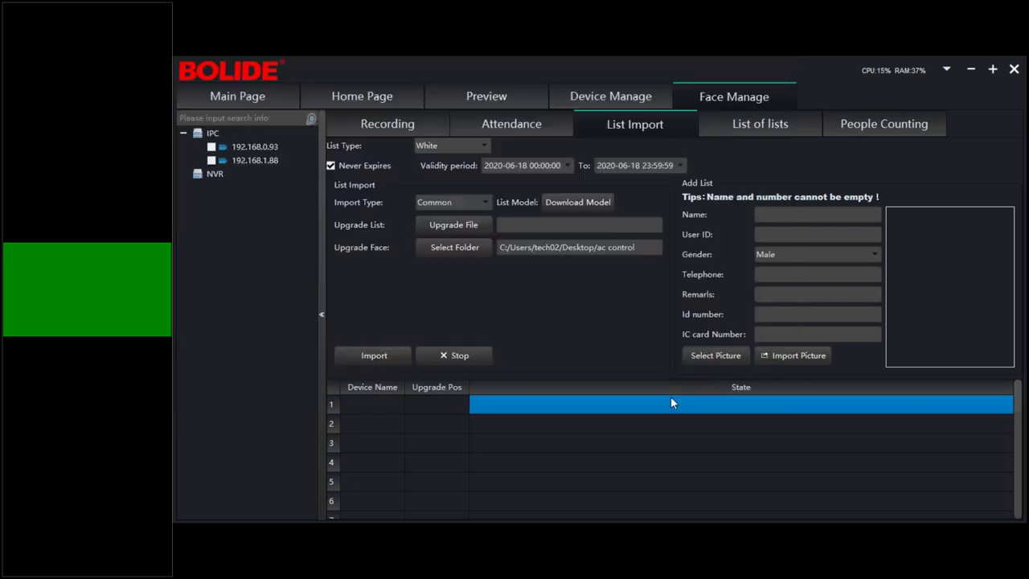
{"action": "left_click", "coordinate": [362, 356]}
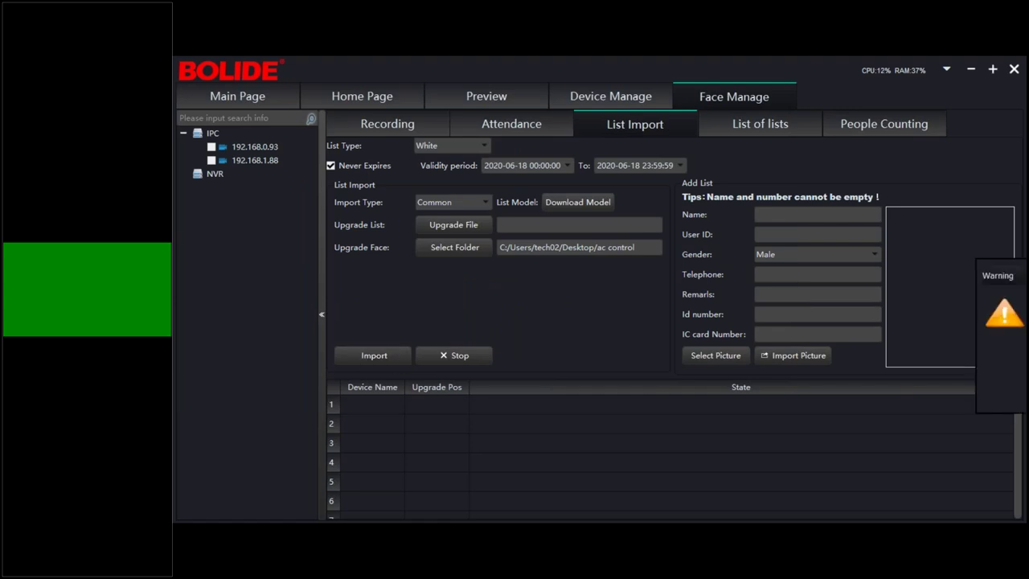
{"action": "left_click", "coordinate": [870, 360]}
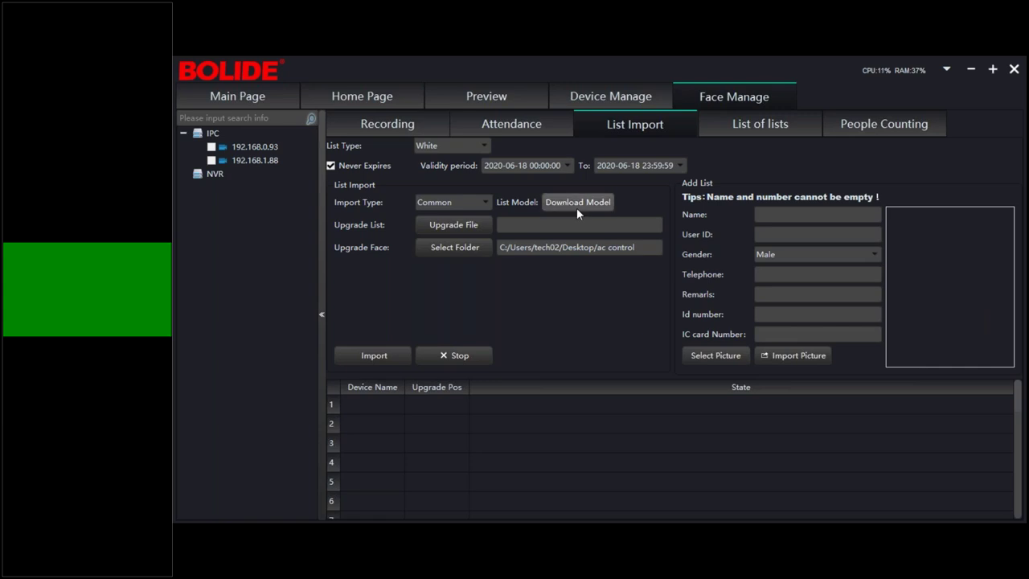
Load the first portrait photo from the ac control folder for the new list entry and try to import it
{"action": "left_click", "coordinate": [723, 357]}
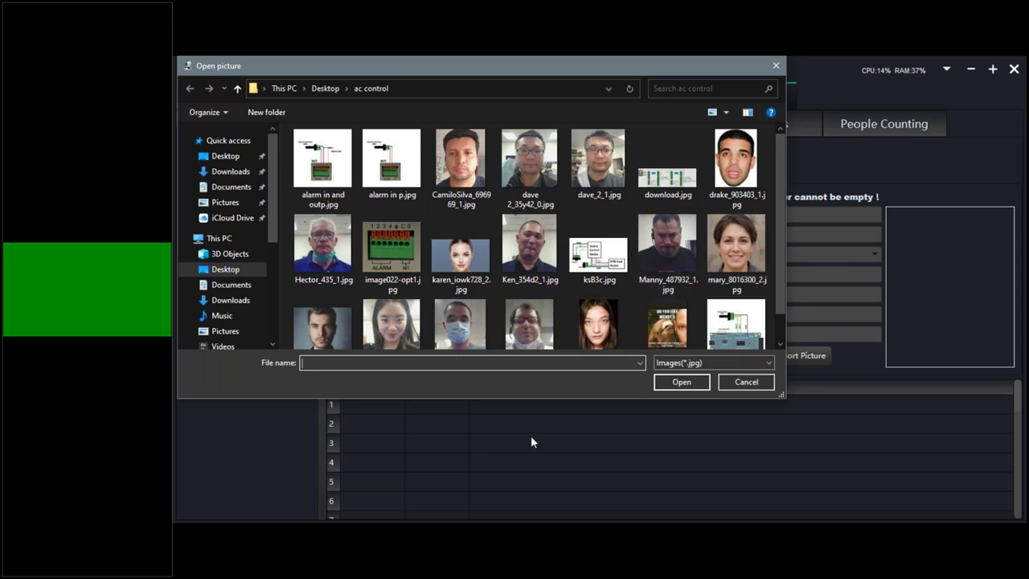
{"action": "double_click", "coordinate": [460, 159]}
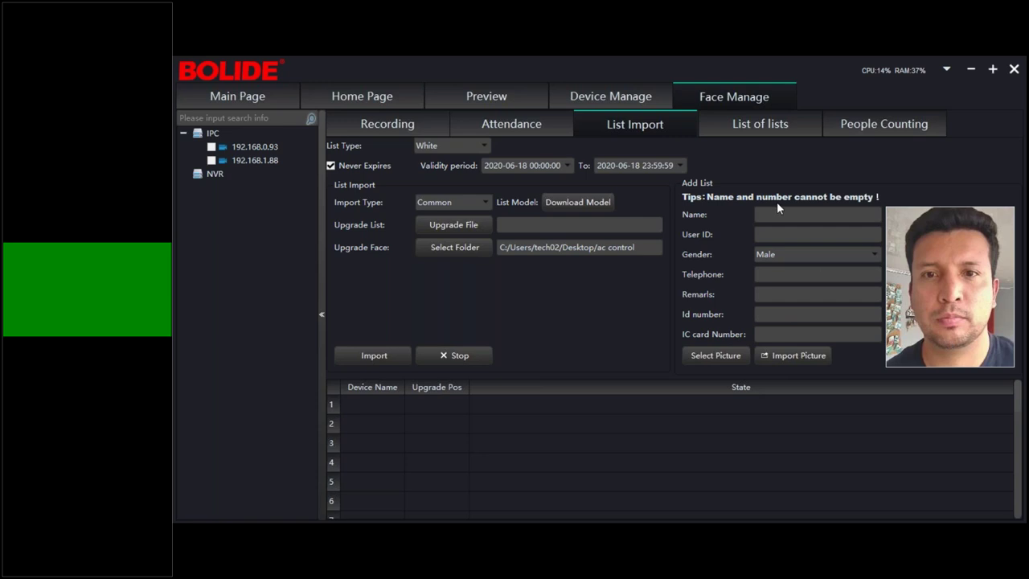
{"action": "left_click", "coordinate": [829, 358]}
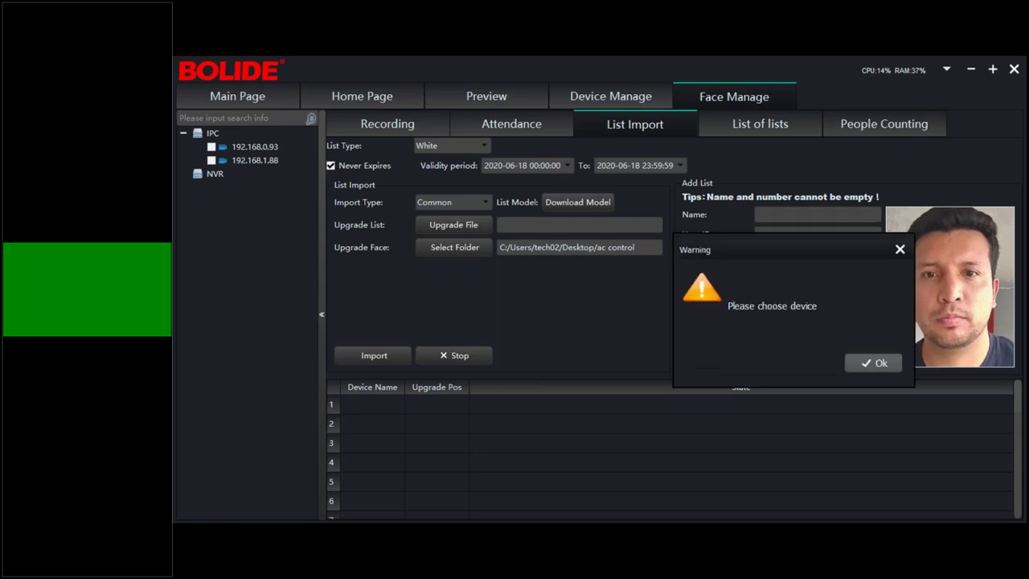
{"action": "left_click", "coordinate": [877, 366]}
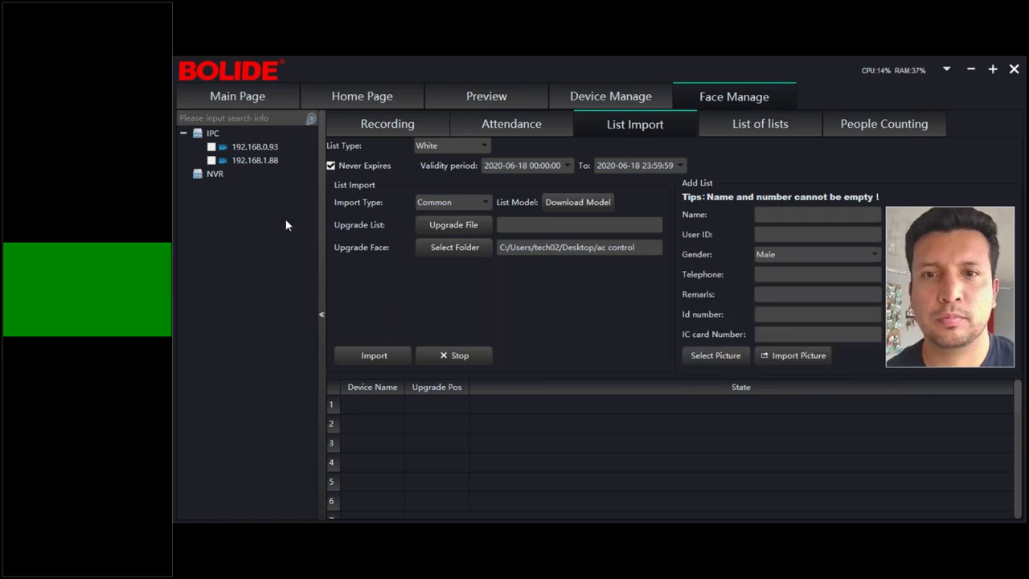
Select device 192.168.1.88 as the import target and try again to import the picture
{"action": "left_click", "coordinate": [212, 160]}
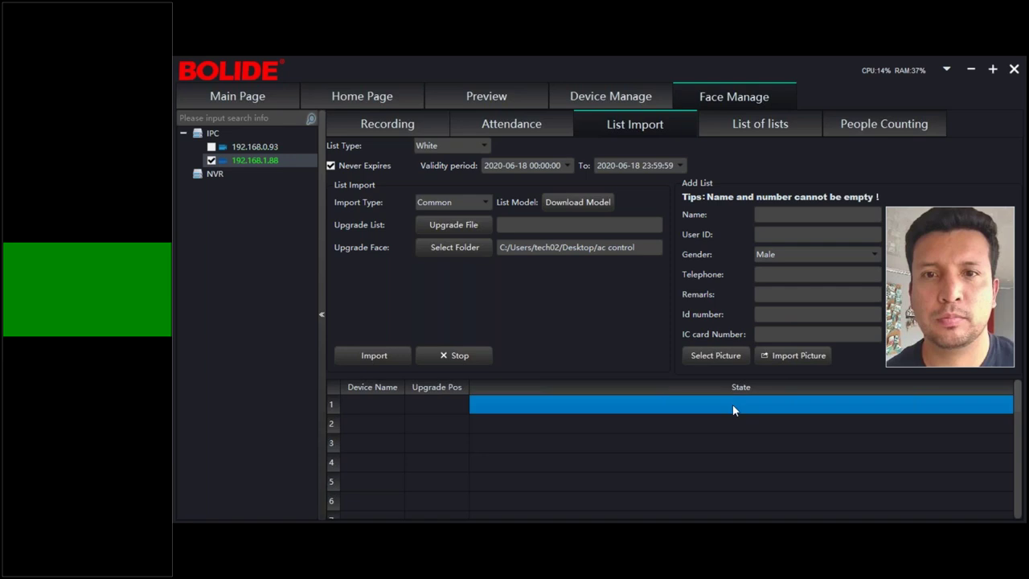
{"action": "left_click", "coordinate": [790, 355]}
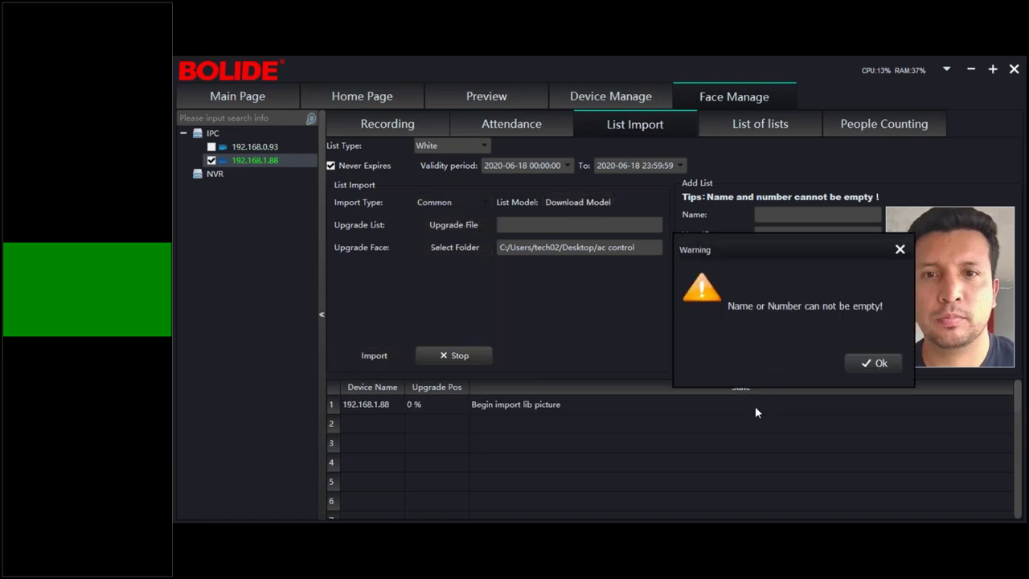
{"action": "left_click", "coordinate": [873, 364]}
Fill in the new list entry's name, user ID and telephone
{"action": "left_click", "coordinate": [780, 218]}
{"action": "type", "text": "tuyx"}
{"action": "left_click", "coordinate": [770, 234]}
{"action": "type", "text": "ty6u"}
{"action": "left_click", "coordinate": [780, 274]}
{"action": "type", "text": "ty6u"}
Set the entry's remarks to "u", fill in the ID number and IC card number, and import the picture
{"action": "left_click", "coordinate": [788, 295]}
{"action": "type", "text": "u"}
{"action": "left_click", "coordinate": [794, 314]}
{"action": "type", "text": "t6yu"}
{"action": "left_click", "coordinate": [800, 334]}
{"action": "type", "text": "ty6u"}
{"action": "left_click", "coordinate": [790, 358]}
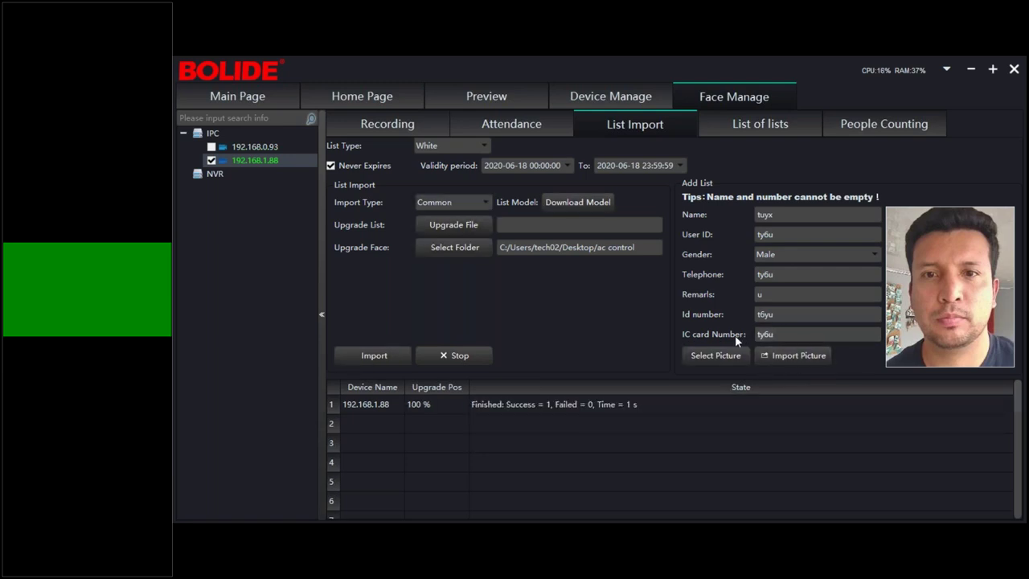
Open List of lists and search the White list stored on 192.168.1.88
{"action": "left_click", "coordinate": [753, 128]}
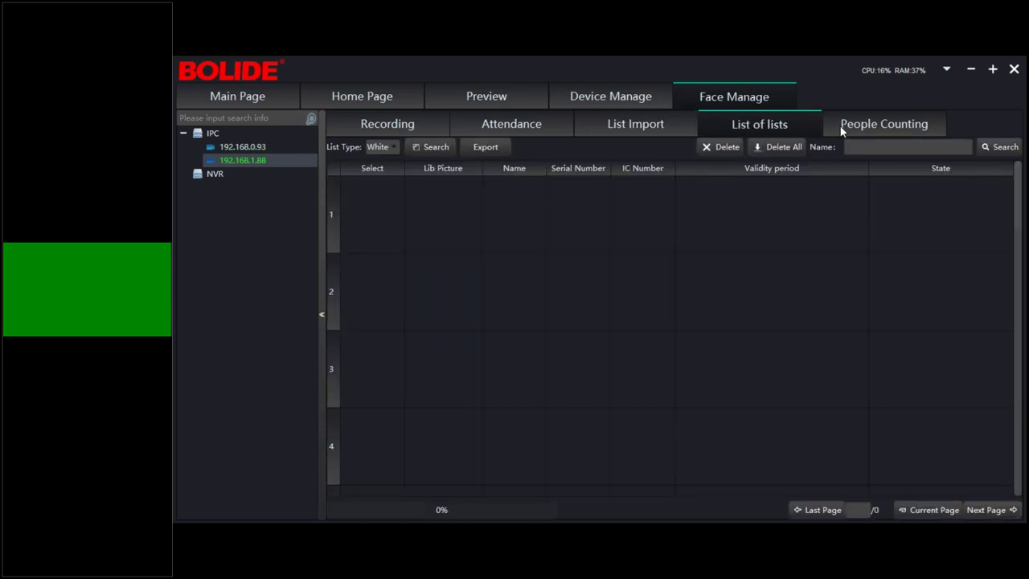
{"action": "left_click", "coordinate": [984, 148]}
{"action": "left_click", "coordinate": [396, 201]}
{"action": "left_click", "coordinate": [436, 146]}
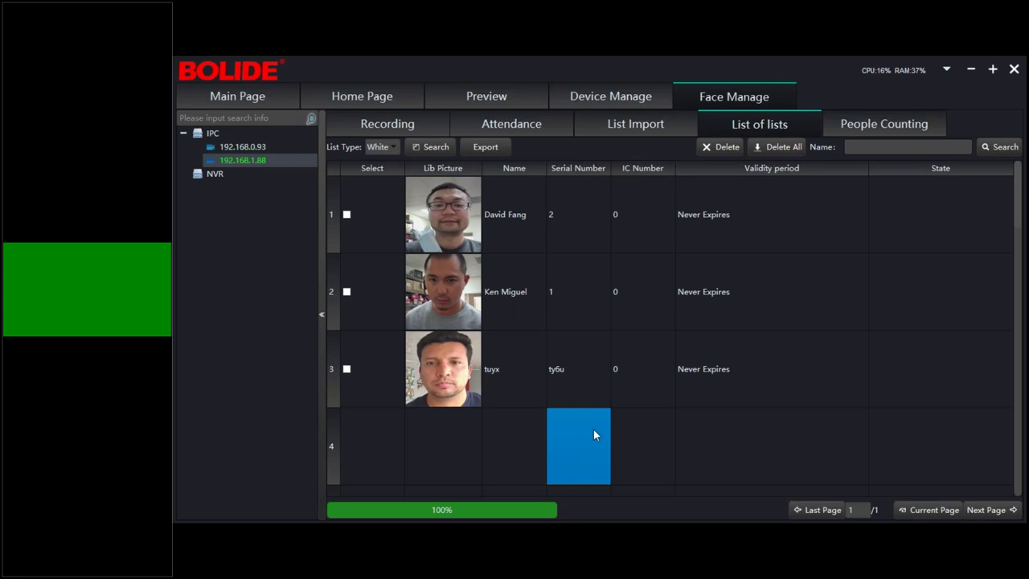
Search the VIP list stored on 192.168.1.88 and return to the White list with a new search
{"action": "left_click", "coordinate": [379, 146]}
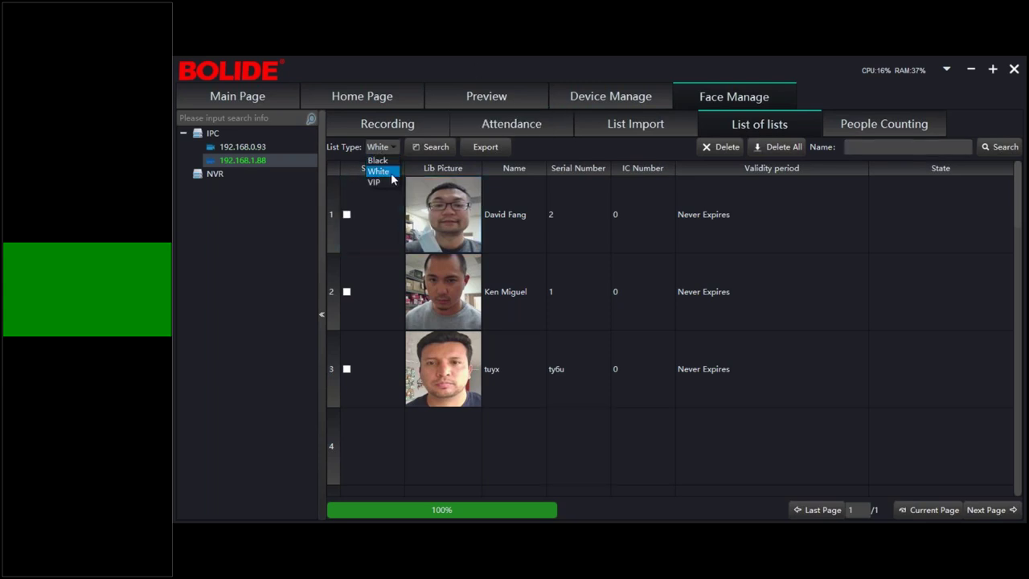
{"action": "left_click", "coordinate": [394, 183]}
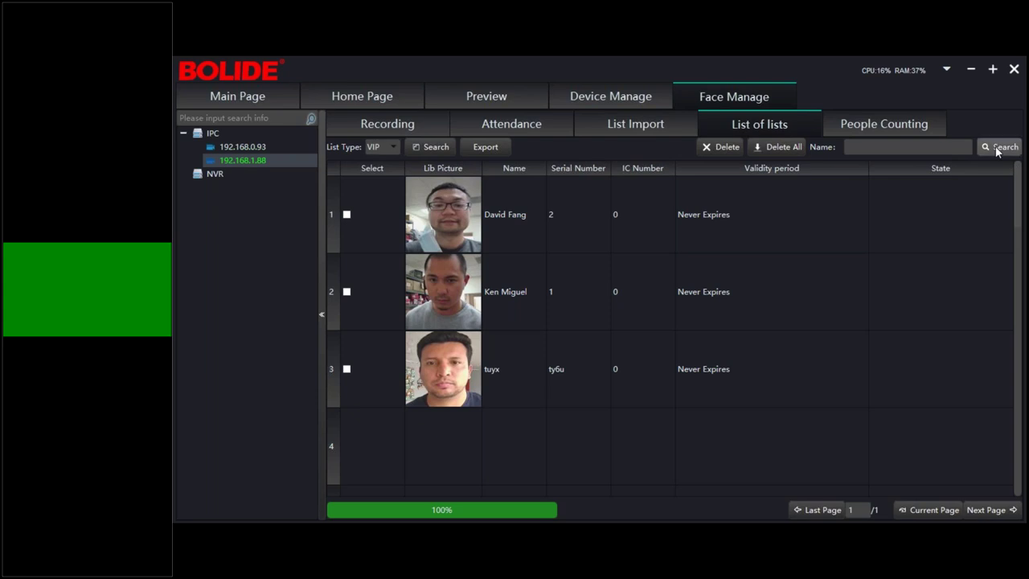
{"action": "left_click", "coordinate": [439, 146]}
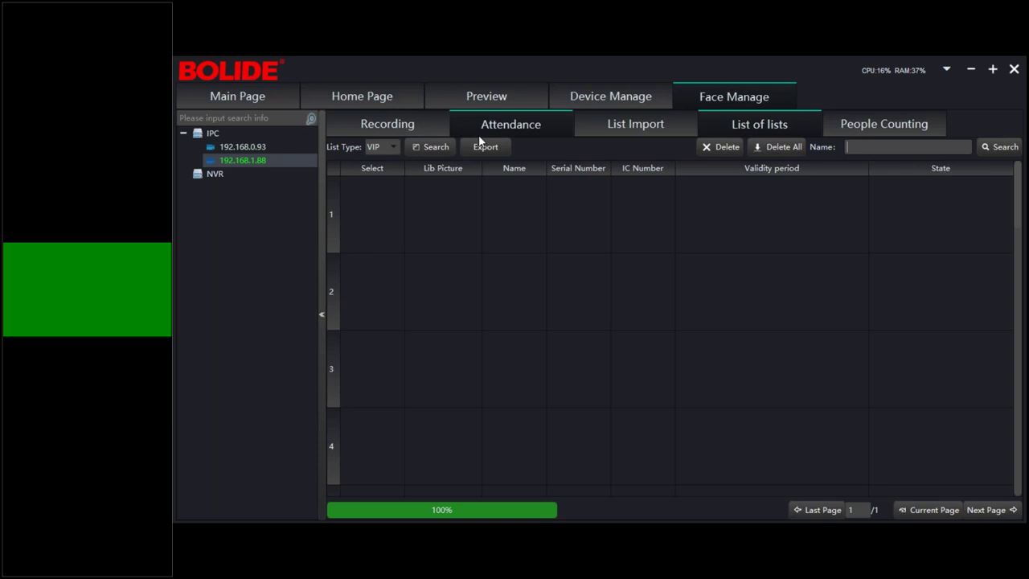
{"action": "left_click", "coordinate": [385, 146]}
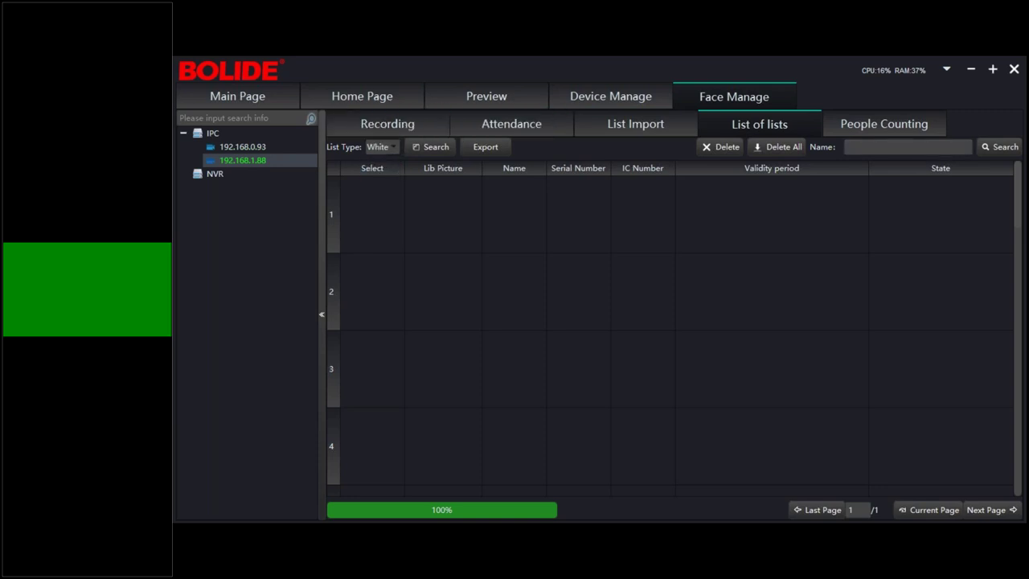
{"action": "left_click", "coordinate": [438, 147]}
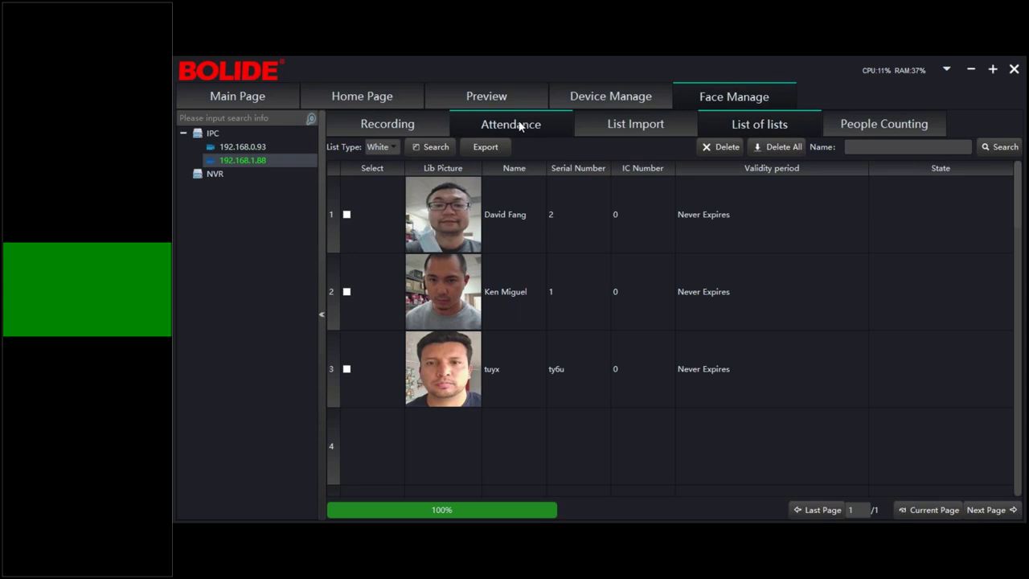
Export the device's White list to the BN2600 folder on the Desktop
{"action": "left_click", "coordinate": [477, 147]}
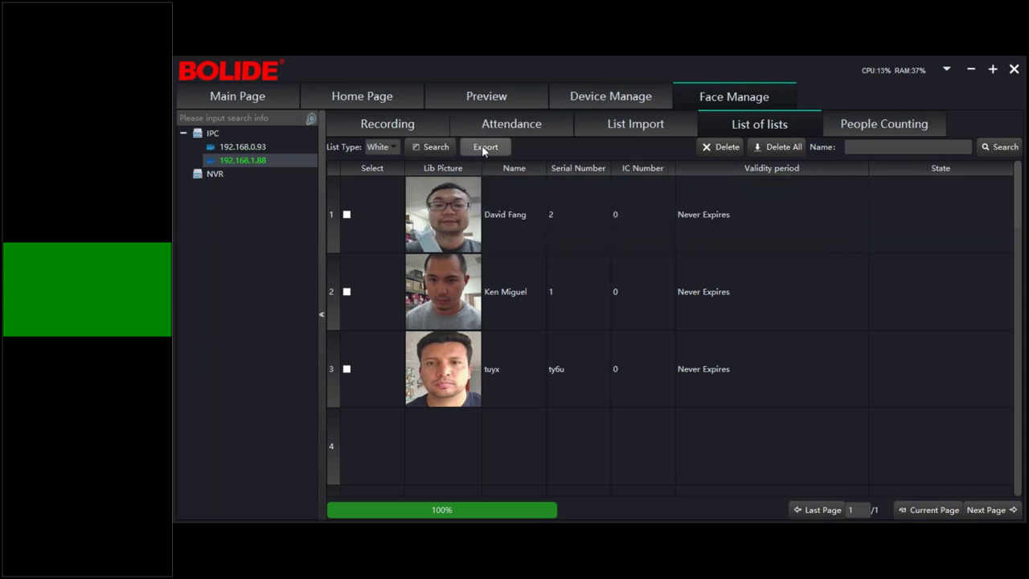
{"action": "scroll", "coordinate": [229, 201], "scroll_direction": "down", "scroll_amount": 3}
{"action": "scroll", "coordinate": [223, 228], "scroll_direction": "up", "scroll_amount": 2}
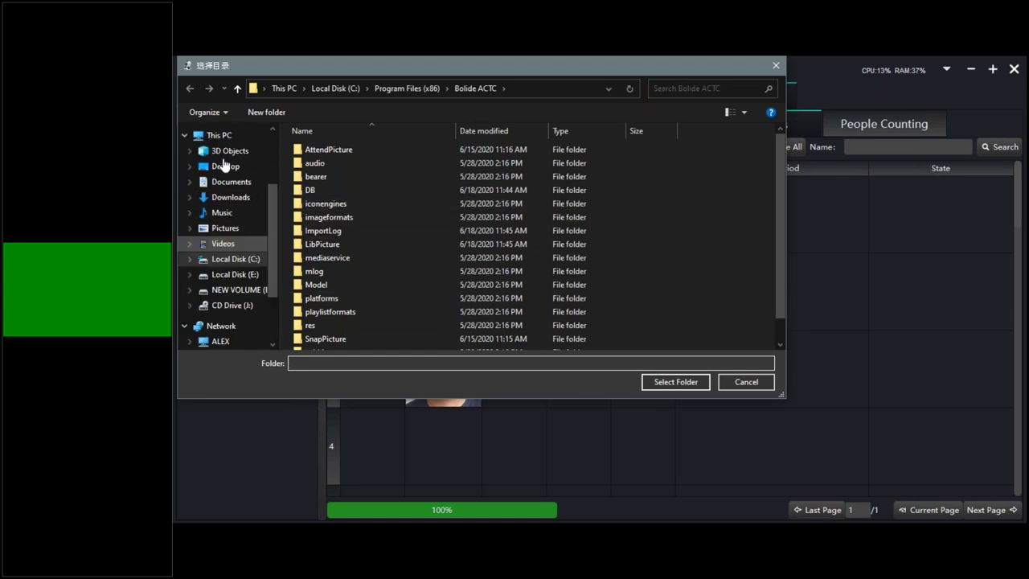
{"action": "left_click", "coordinate": [224, 167]}
{"action": "scroll", "coordinate": [422, 239], "scroll_direction": "down", "scroll_amount": 5}
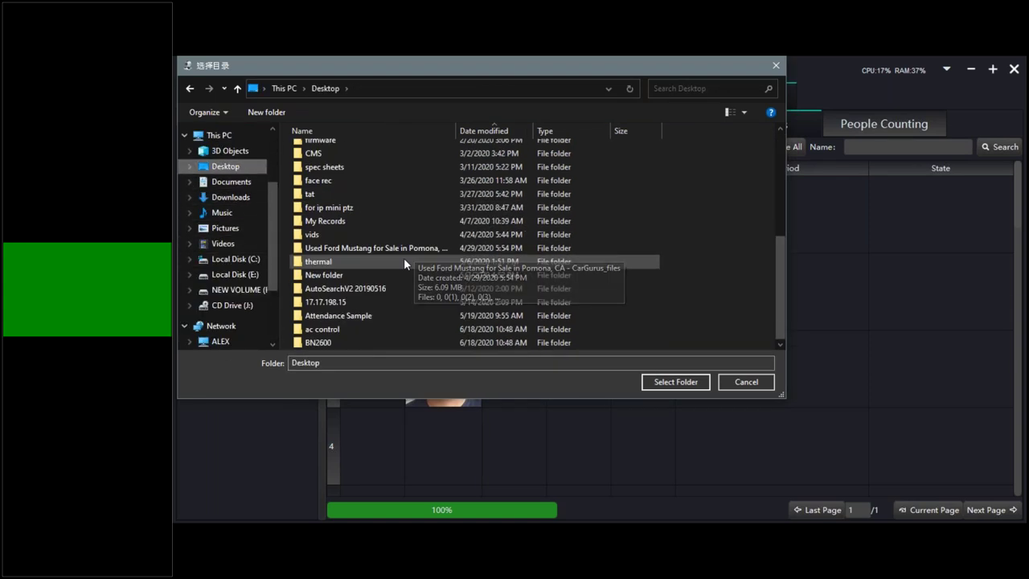
{"action": "double_click", "coordinate": [338, 343]}
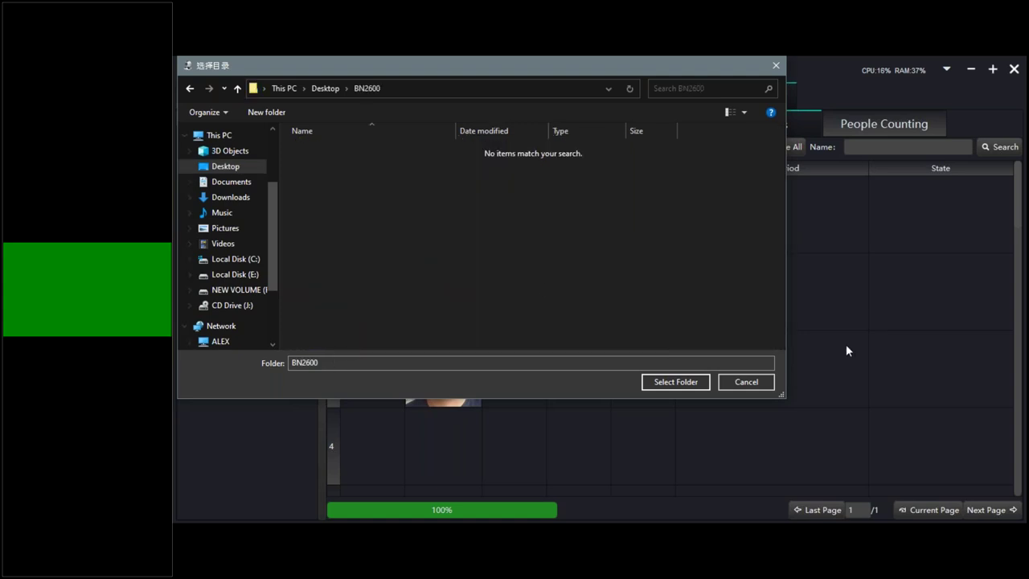
{"action": "left_click", "coordinate": [685, 382]}
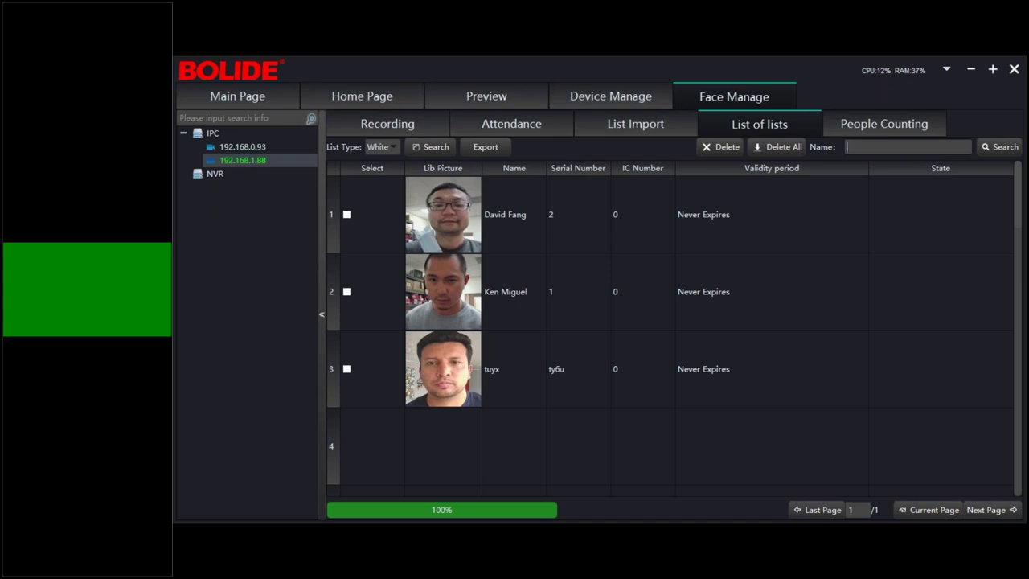
{"action": "left_click", "coordinate": [943, 372]}
{"action": "left_click", "coordinate": [859, 342]}
Search the attendance records of device 192.168.0.93 for 2020-06-18 and look through the entries
{"action": "left_click", "coordinate": [528, 121]}
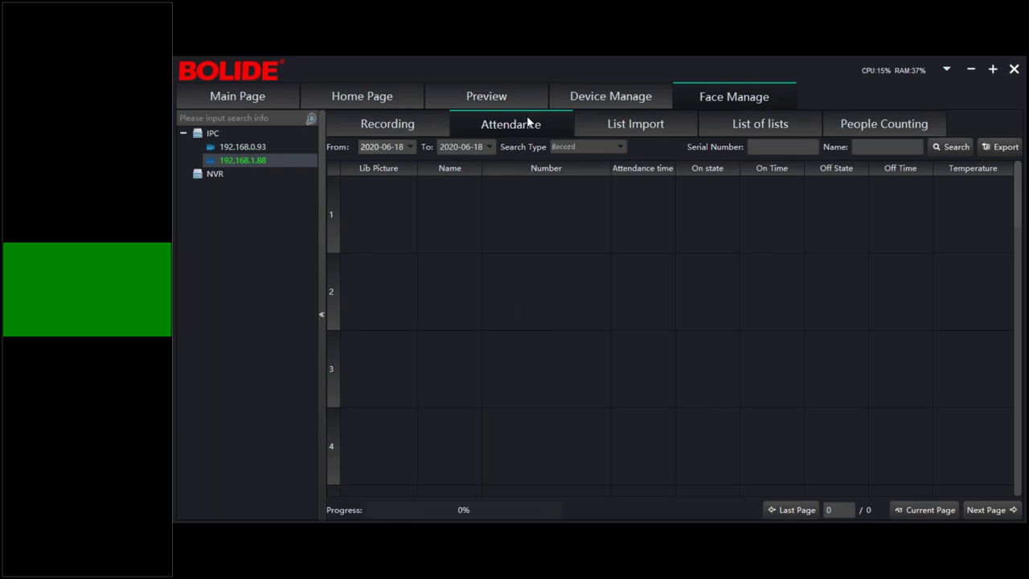
{"action": "left_click", "coordinate": [268, 151]}
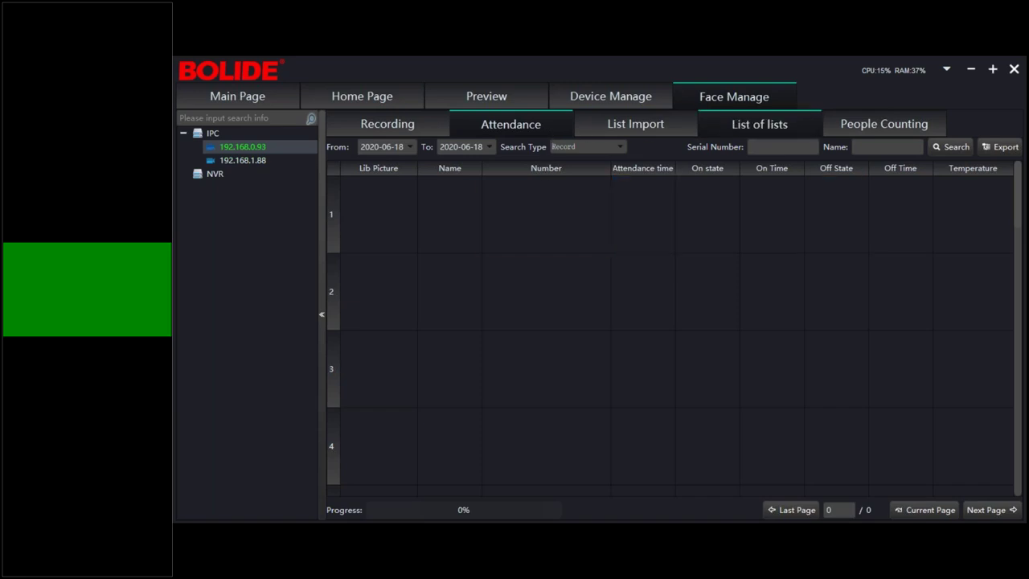
{"action": "left_click", "coordinate": [952, 148]}
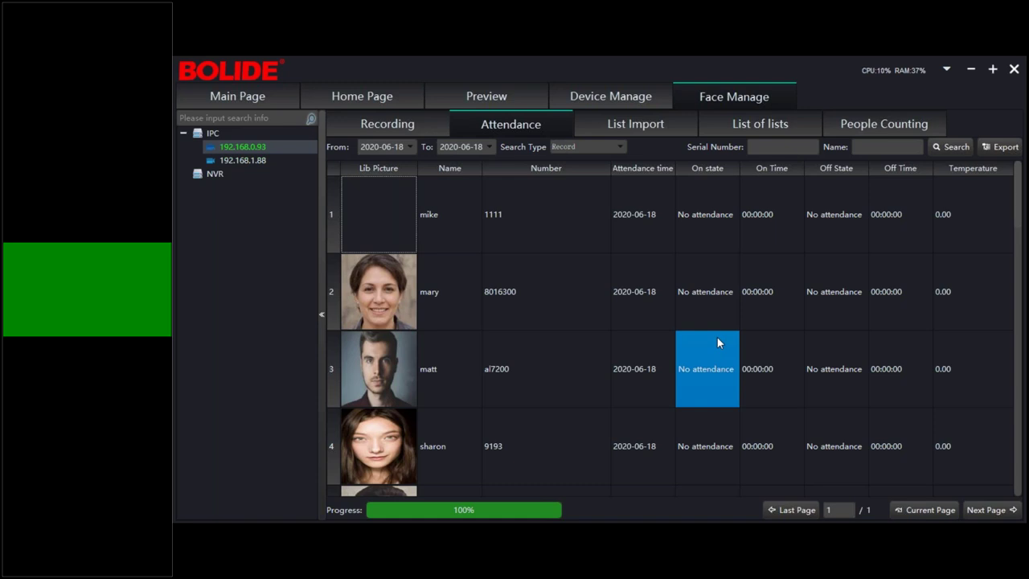
{"action": "scroll", "coordinate": [717, 337], "scroll_direction": "down", "scroll_amount": 5}
{"action": "scroll", "coordinate": [717, 337], "scroll_direction": "up", "scroll_amount": 4}
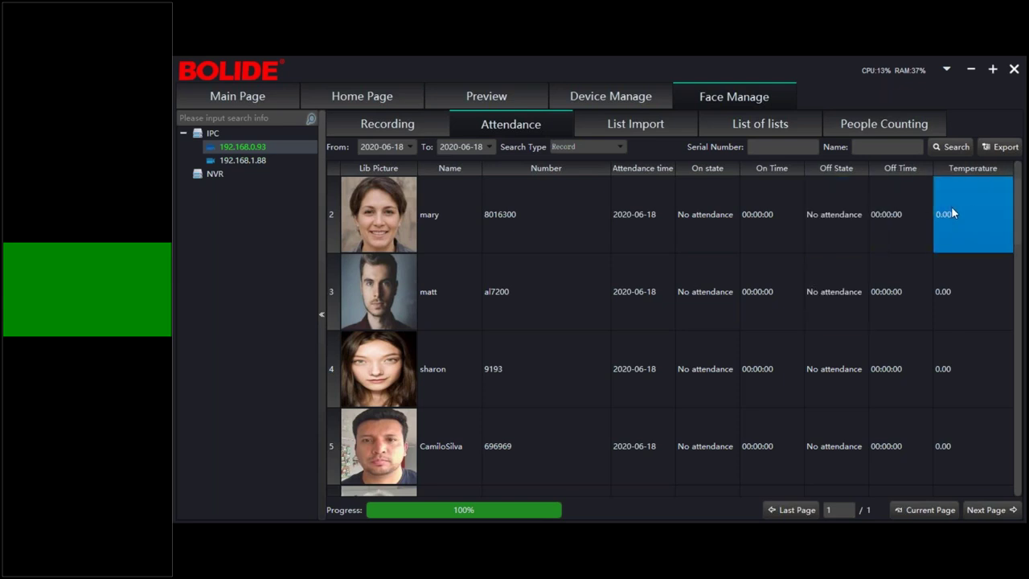
Export the attendance records as time.xlsx to the Desktop's BN2600 folder and review the file in Excel
{"action": "left_click", "coordinate": [1008, 152]}
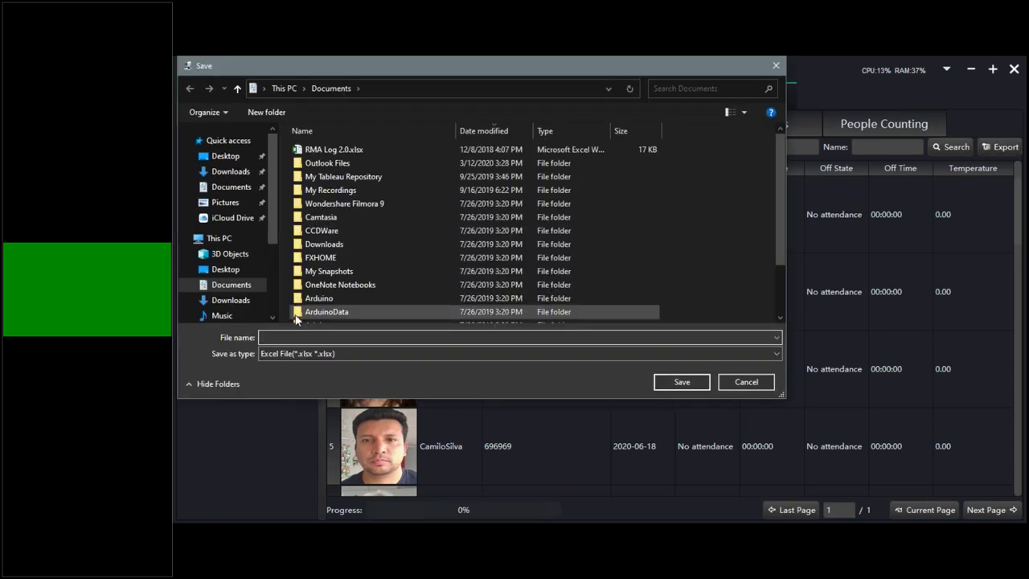
{"action": "left_click", "coordinate": [225, 155]}
{"action": "scroll", "coordinate": [342, 209], "scroll_direction": "down", "scroll_amount": 5}
{"action": "double_click", "coordinate": [322, 274]}
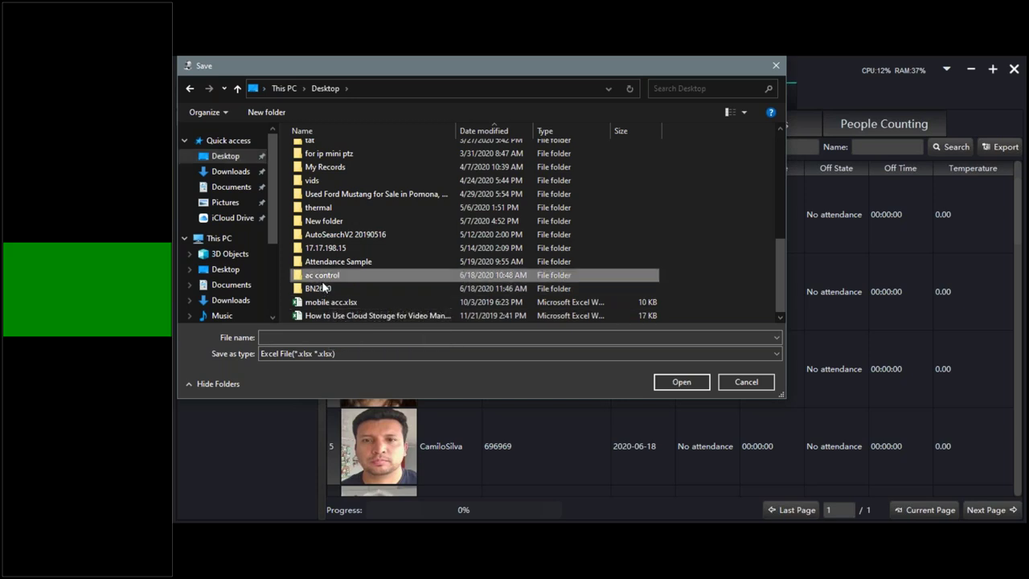
{"action": "left_click", "coordinate": [193, 89]}
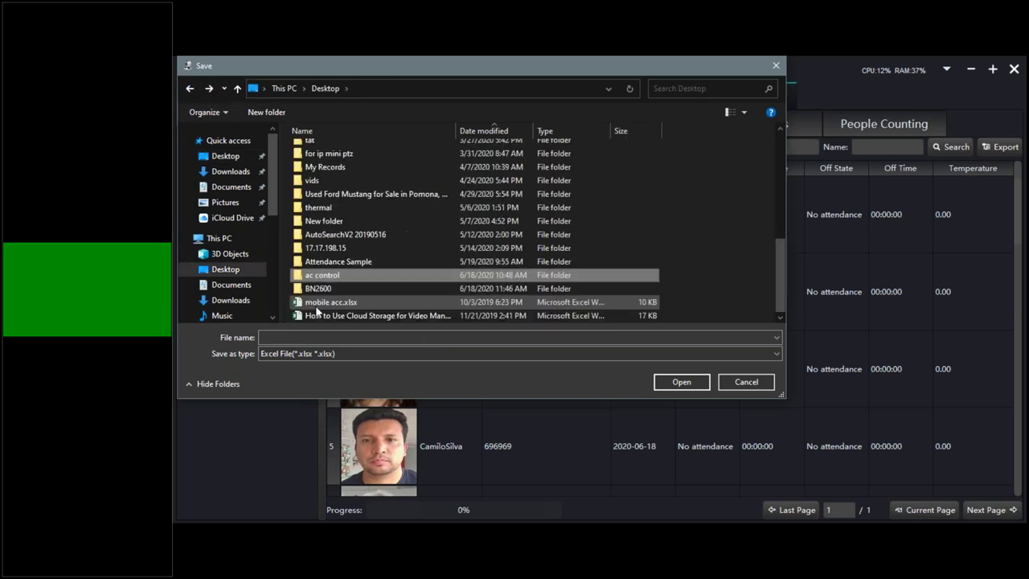
{"action": "double_click", "coordinate": [317, 290]}
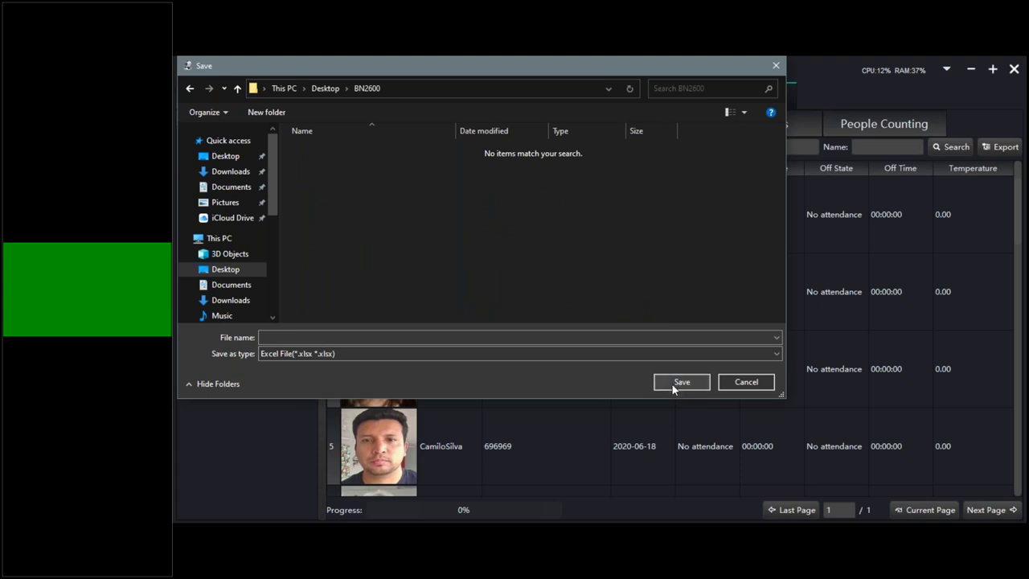
{"action": "left_click", "coordinate": [596, 337]}
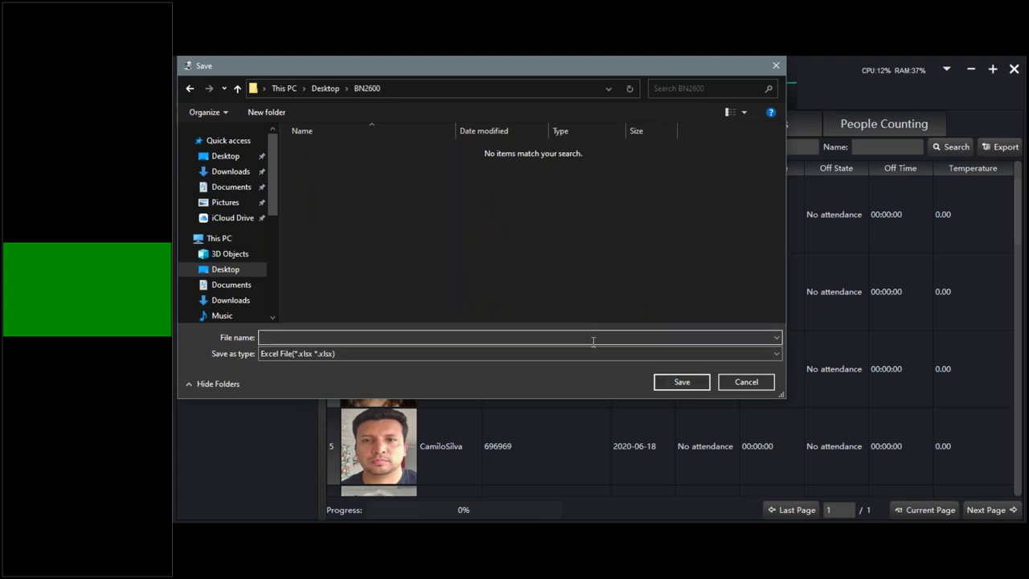
{"action": "type", "text": "test"}
{"action": "left_click", "coordinate": [671, 380]}
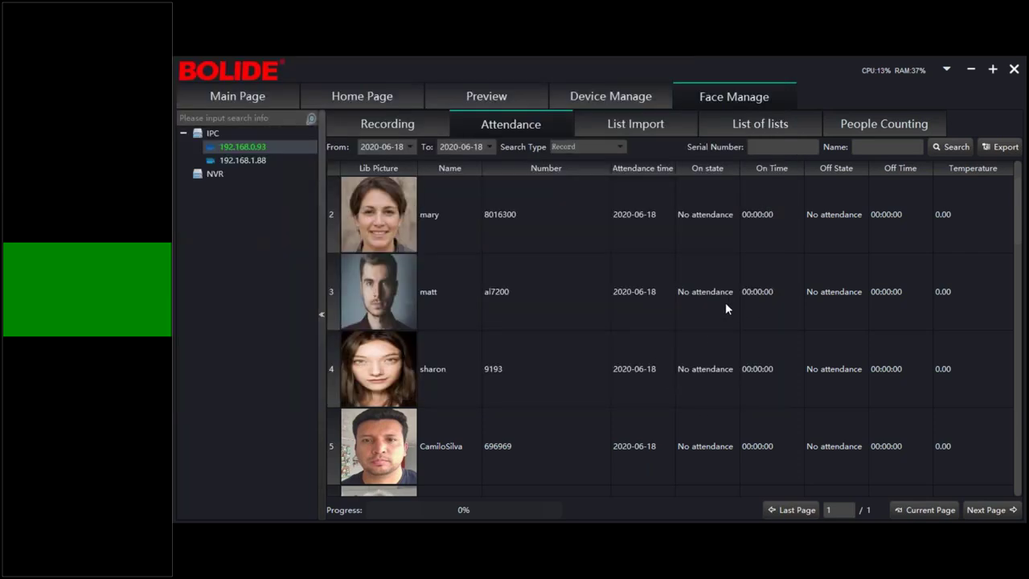
{"action": "left_click", "coordinate": [883, 130]}
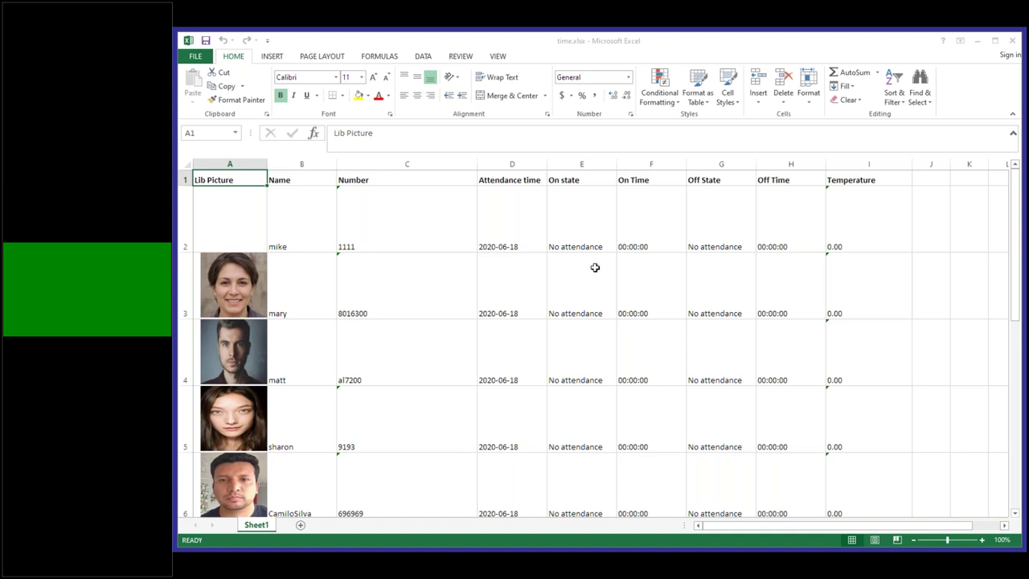
{"action": "left_click", "coordinate": [979, 45]}
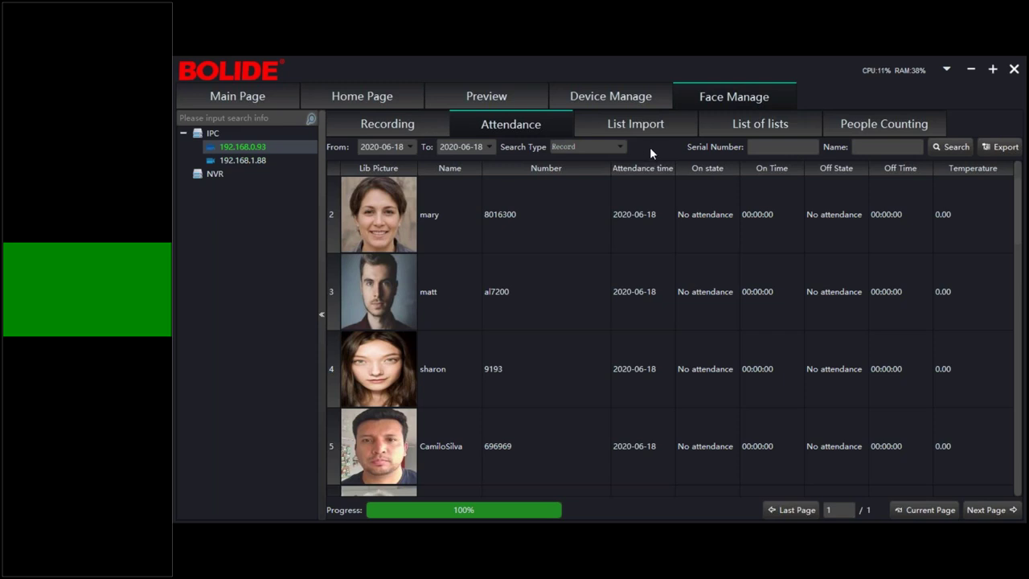
Set the attendance search type to Statistic and search the statistics of 192.168.0.93
{"action": "left_click", "coordinate": [621, 146]}
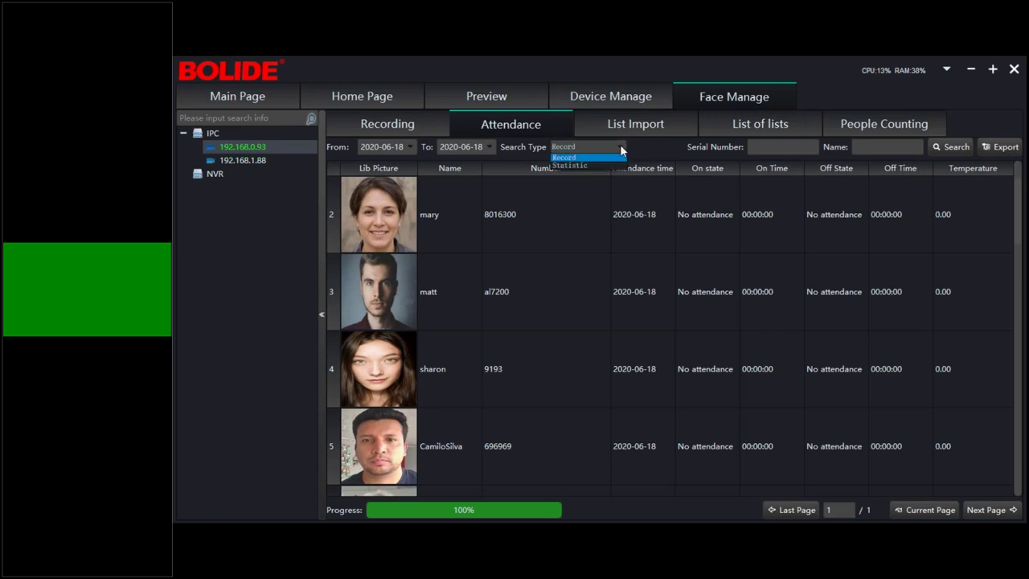
{"action": "left_click", "coordinate": [595, 148]}
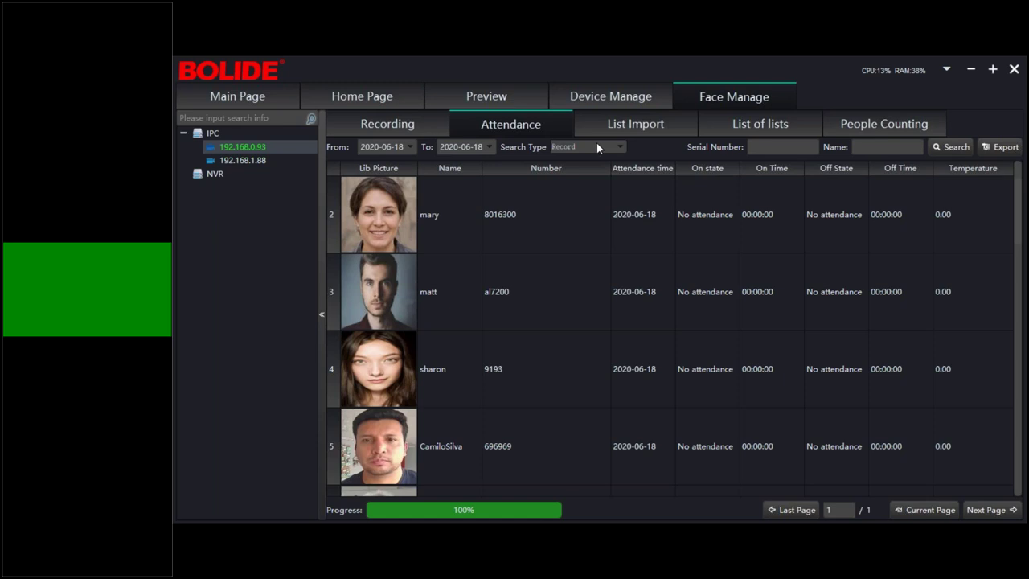
{"action": "left_click", "coordinate": [595, 146]}
{"action": "left_click", "coordinate": [609, 165]}
{"action": "left_click", "coordinate": [956, 153]}
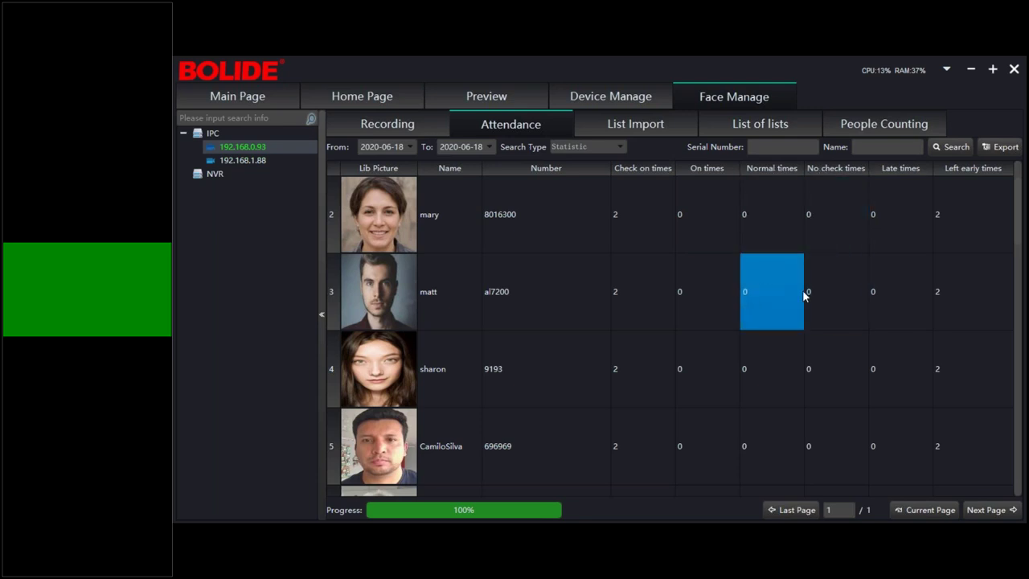
Export the attendance statistics as an Excel file named "strats" to the Desktop's BN2600 folder
{"action": "left_click", "coordinate": [997, 148]}
{"action": "scroll", "coordinate": [245, 164], "scroll_direction": "down", "scroll_amount": 4}
{"action": "left_click", "coordinate": [243, 161]}
{"action": "scroll", "coordinate": [242, 165], "scroll_direction": "up", "scroll_amount": 4}
{"action": "left_click", "coordinate": [234, 160]}
{"action": "scroll", "coordinate": [431, 223], "scroll_direction": "down", "scroll_amount": 5}
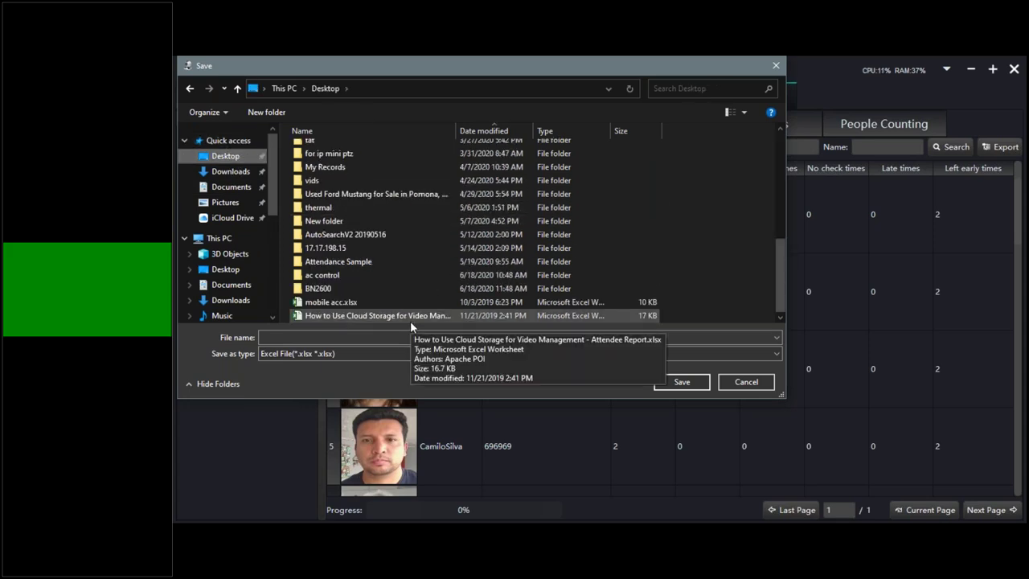
{"action": "double_click", "coordinate": [367, 292]}
{"action": "left_click", "coordinate": [322, 337]}
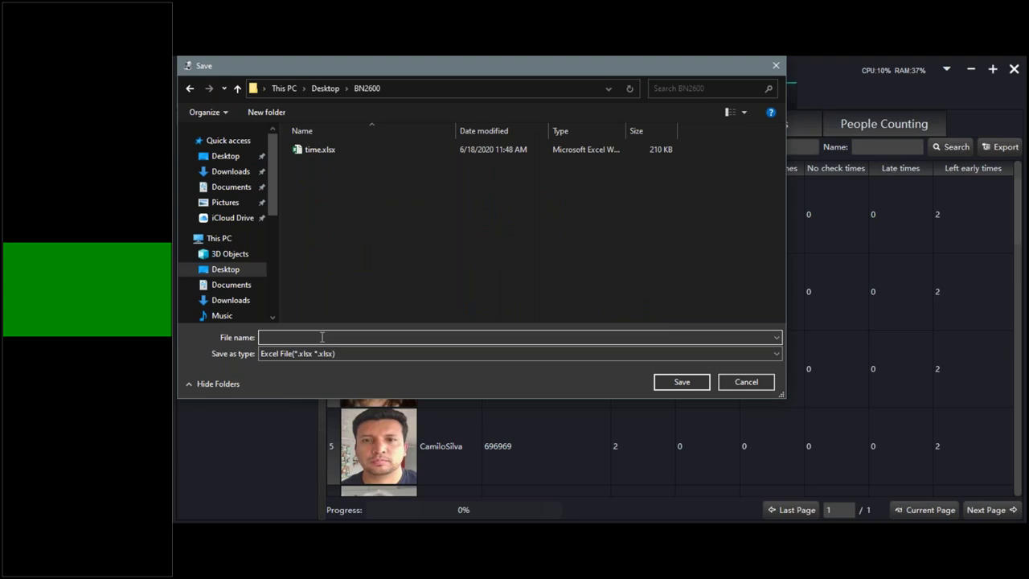
{"action": "type", "text": "strats"}
{"action": "left_click", "coordinate": [682, 384]}
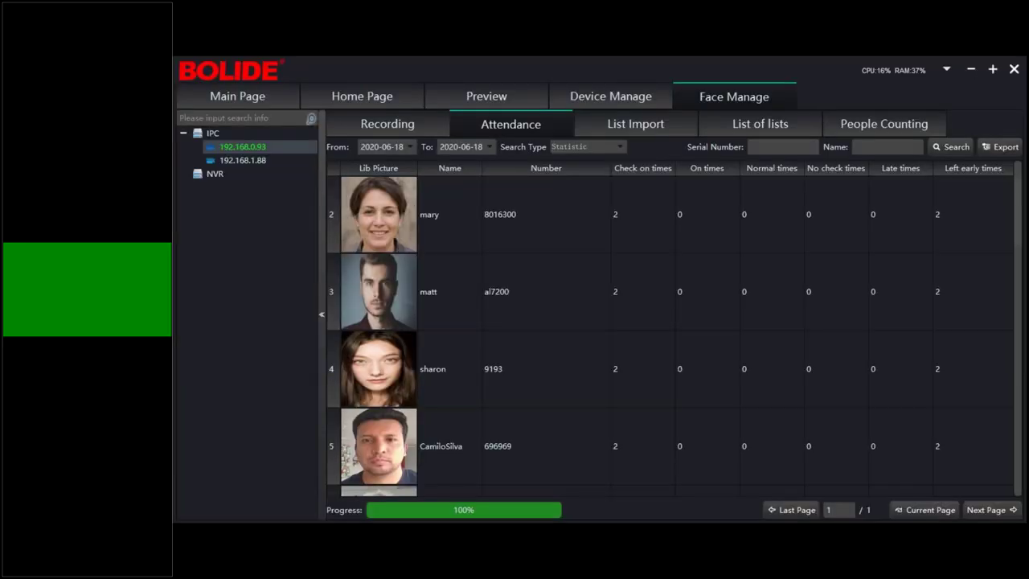
{"action": "left_click", "coordinate": [888, 244]}
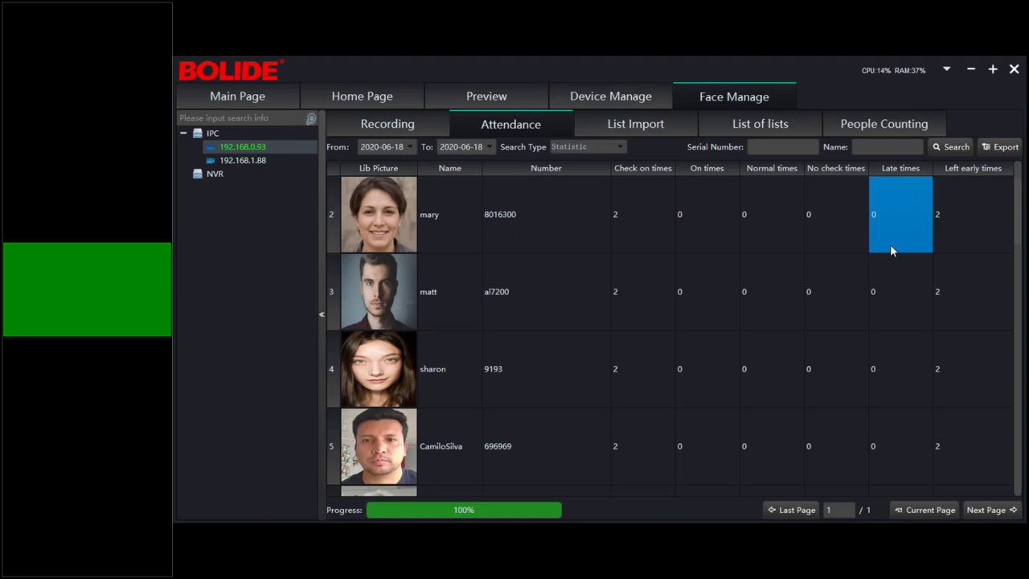
{"action": "left_click", "coordinate": [861, 233]}
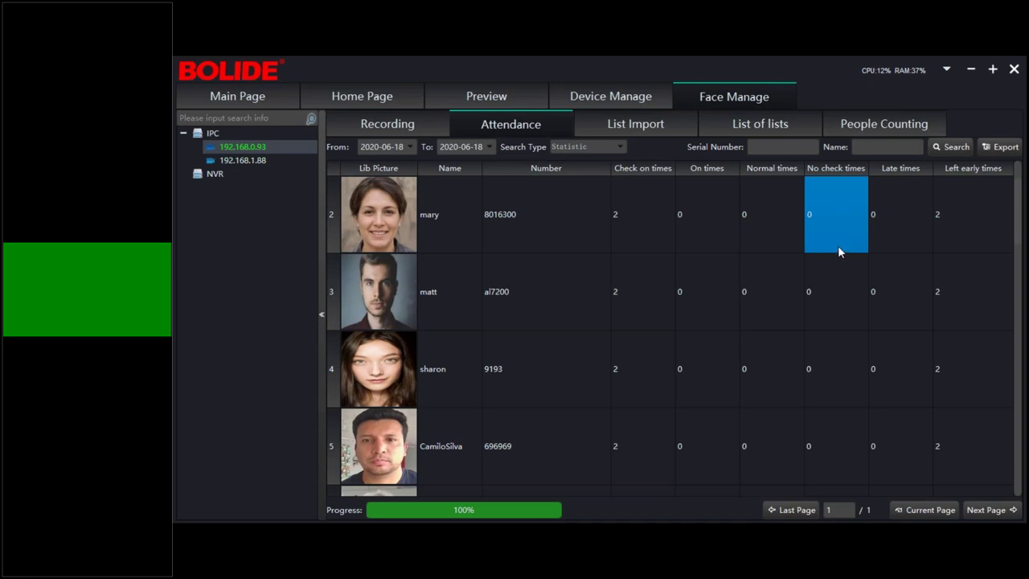
{"action": "left_click", "coordinate": [873, 241]}
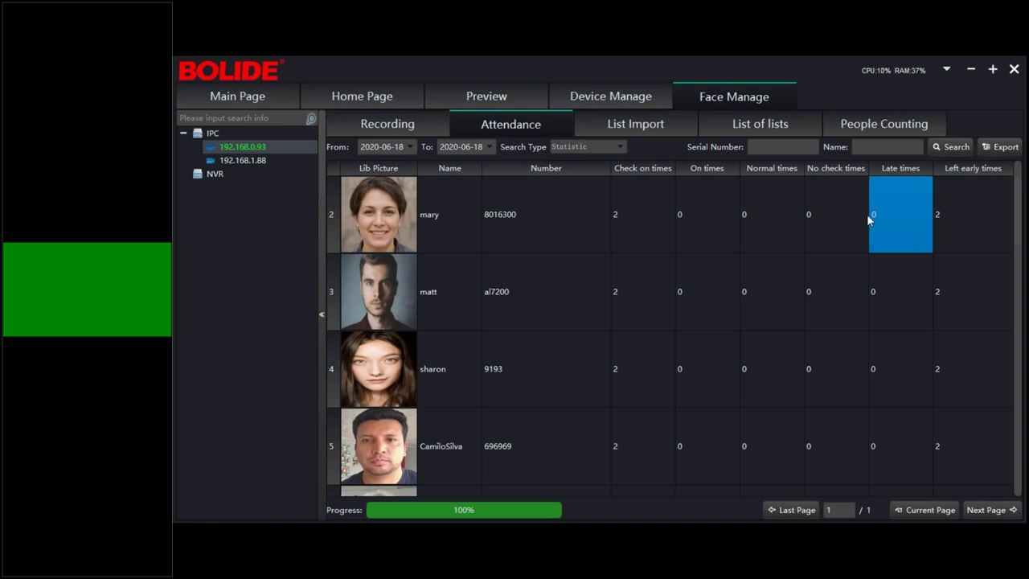
{"action": "left_click", "coordinate": [863, 209]}
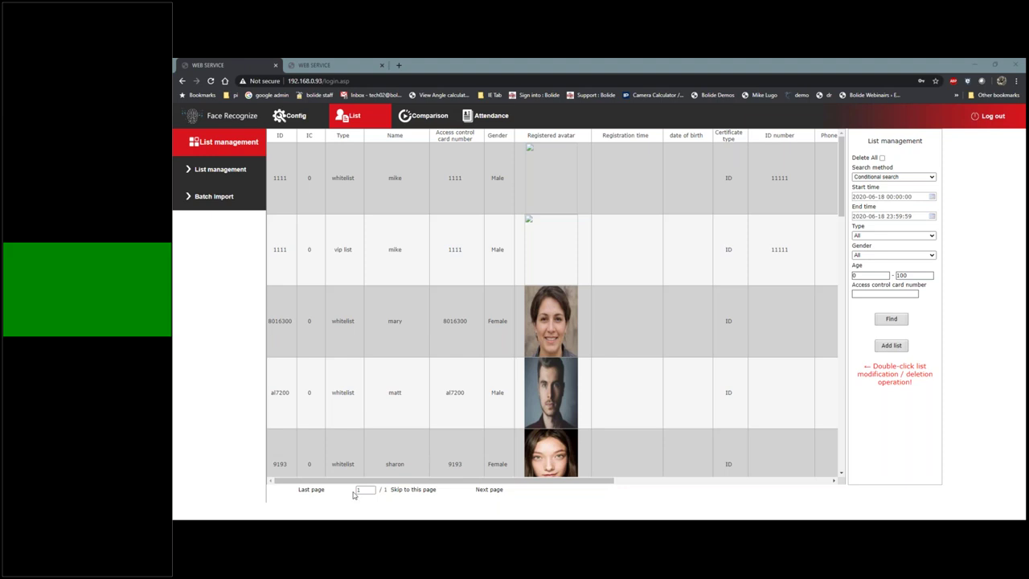
In the web interface of 192.168.0.93, open the Upgrade configuration page and view the upgrade file chooser without selecting a file
{"action": "left_click", "coordinate": [570, 266]}
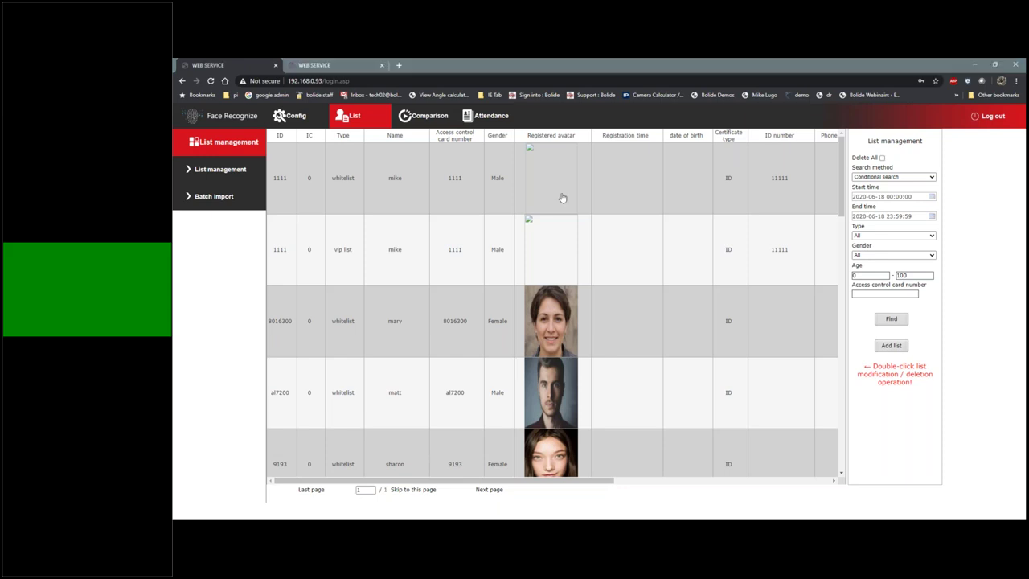
{"action": "left_click", "coordinate": [279, 117]}
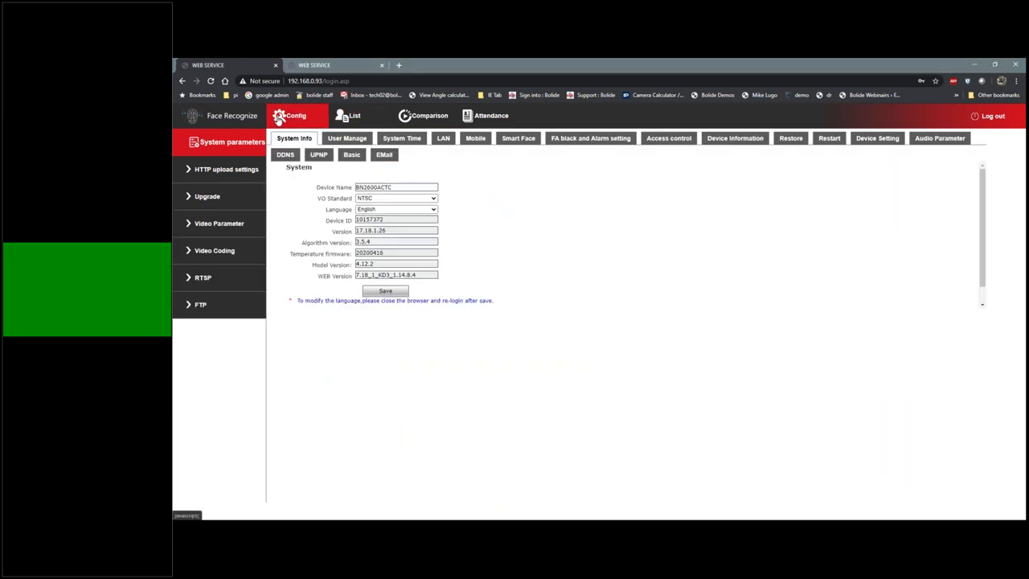
{"action": "left_click", "coordinate": [211, 203]}
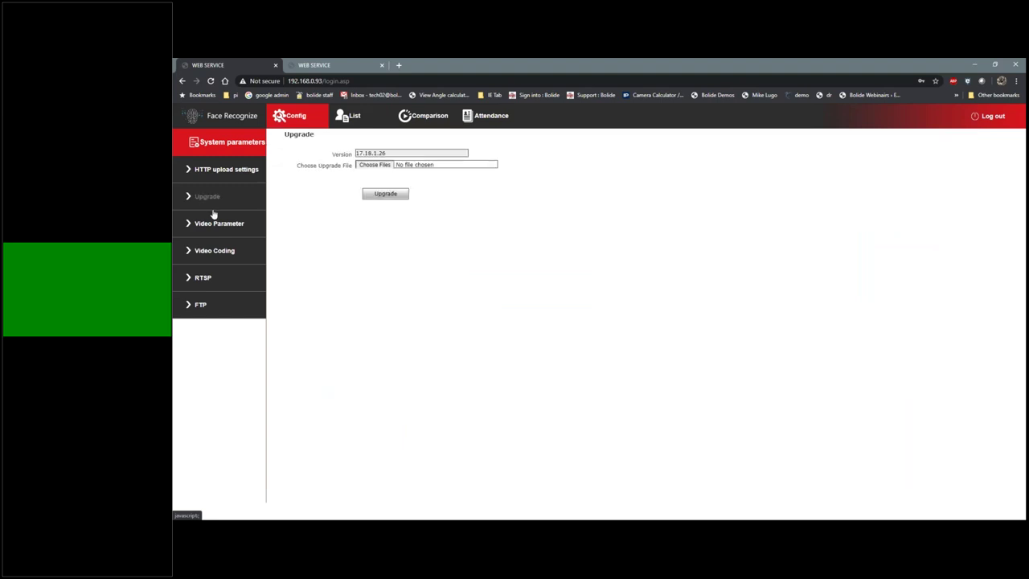
{"action": "left_click", "coordinate": [376, 165]}
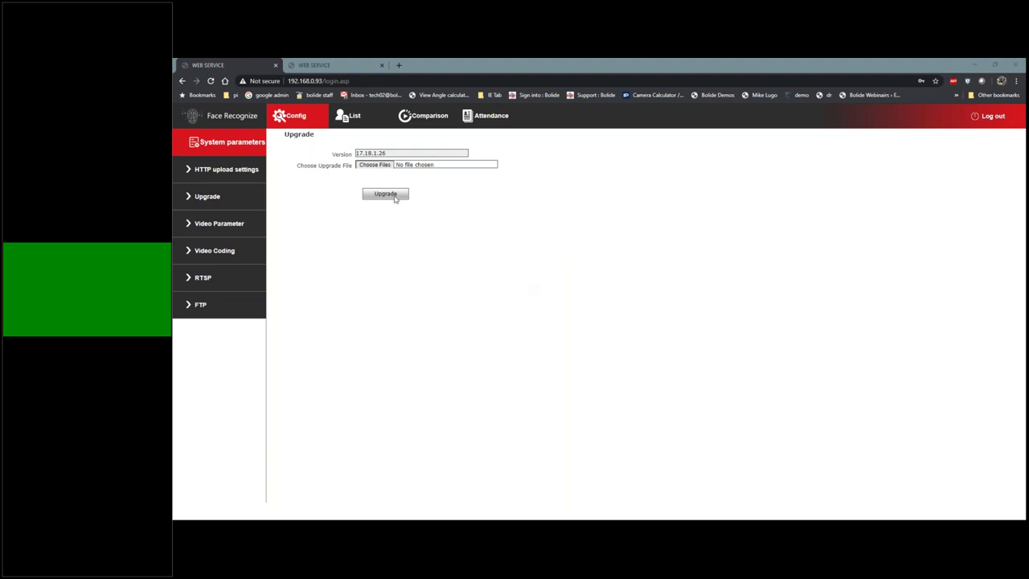
{"action": "key", "text": "Escape"}
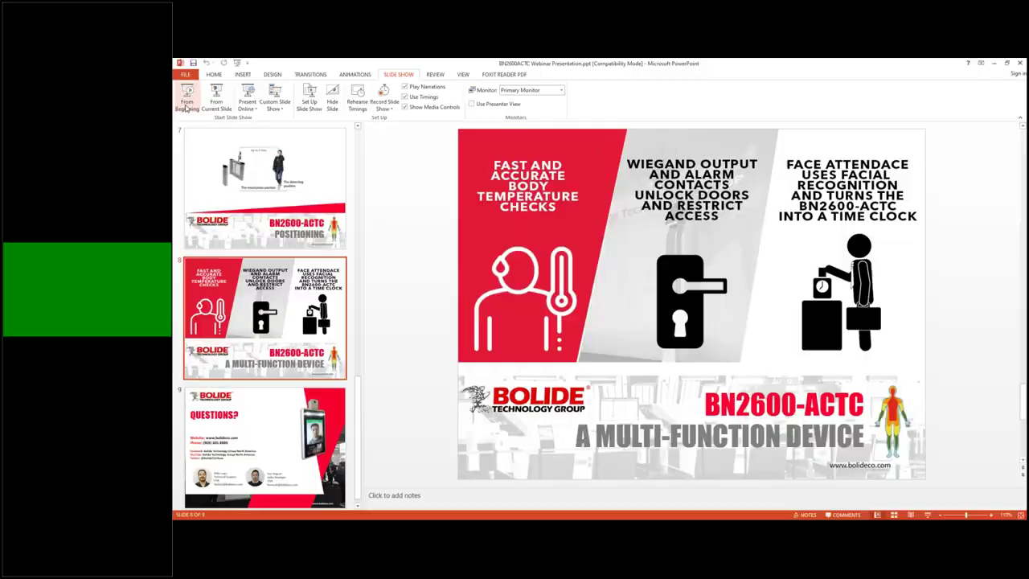
In PowerPoint, start the BN2600ACTC webinar slide show from the beginning and advance to the closing "Questions?" slide
{"action": "left_click", "coordinate": [188, 98]}
{"action": "left_click", "coordinate": [378, 233]}
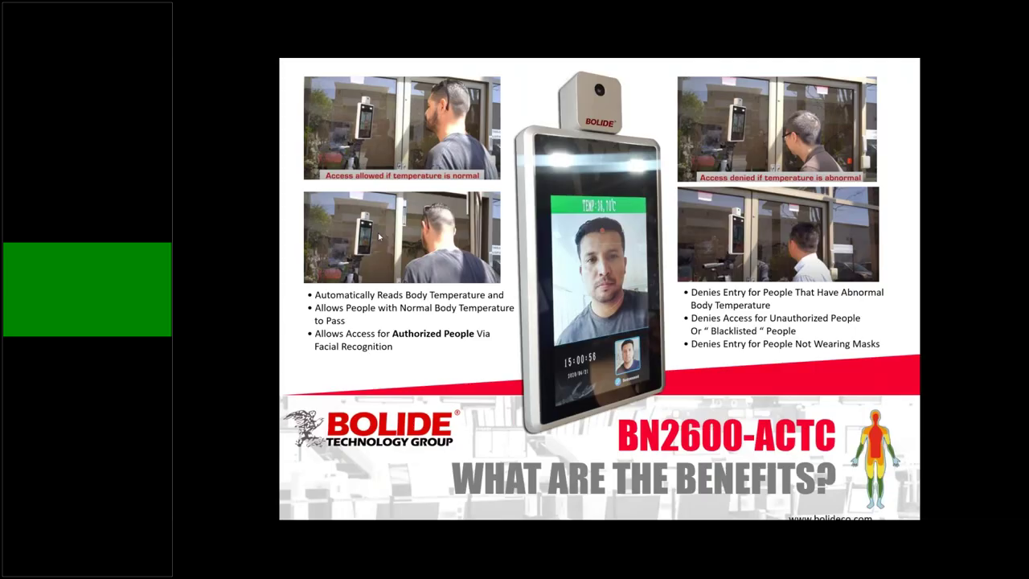
{"action": "key", "text": "Right"}
{"action": "key", "text": "Right"}
{"action": "key", "text": "Right"}
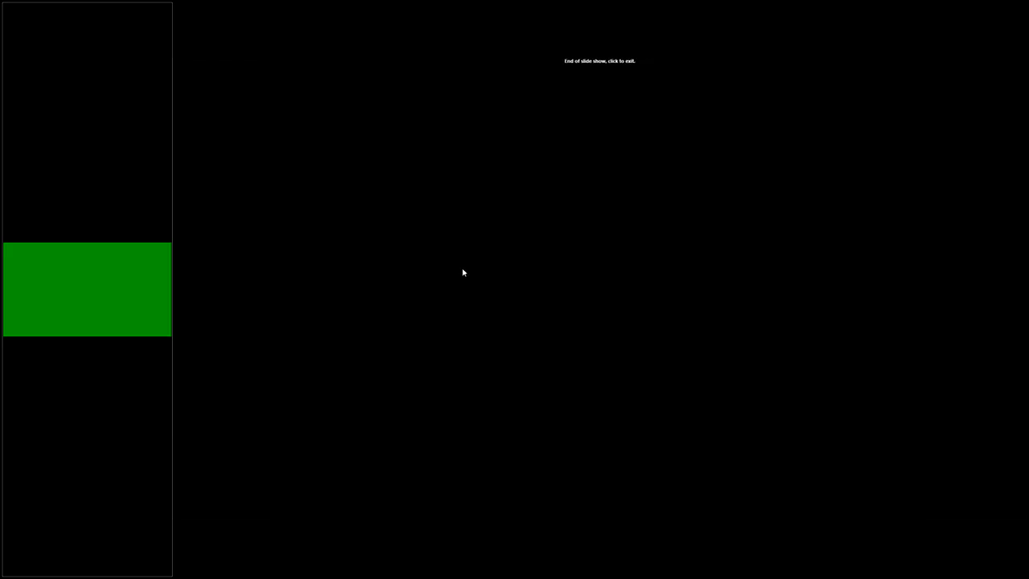
{"action": "key", "text": "Left"}
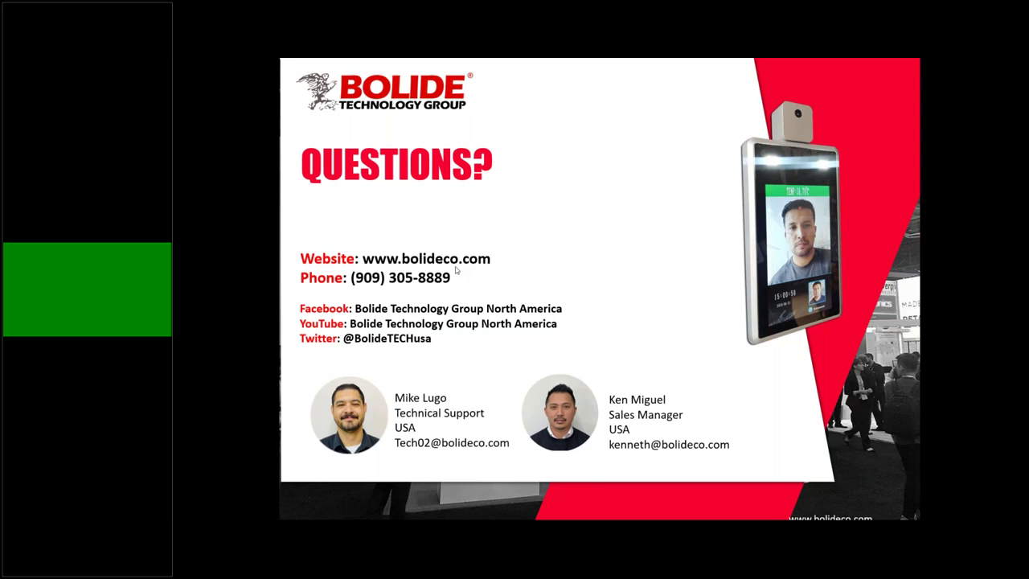